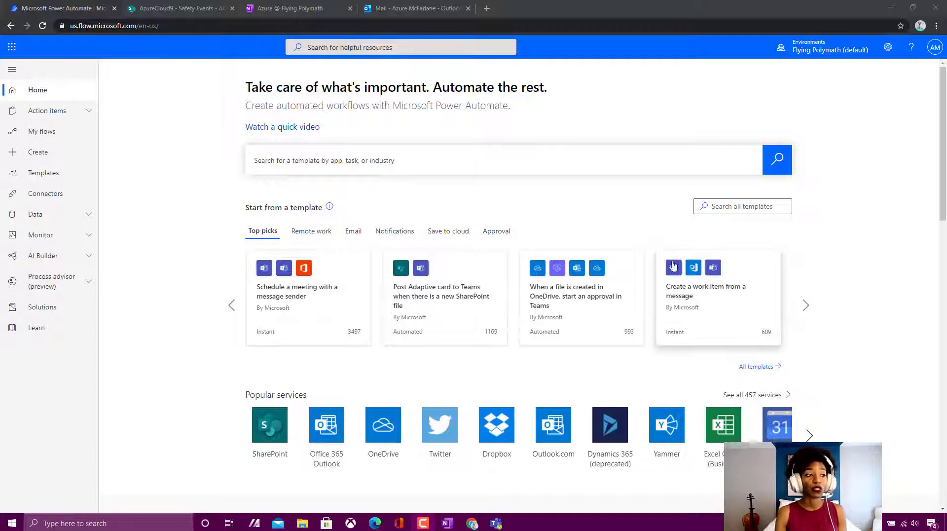
# View the cloud flows and the flows shared with me, and return to the home page.
pyautogui.click(58, 136)
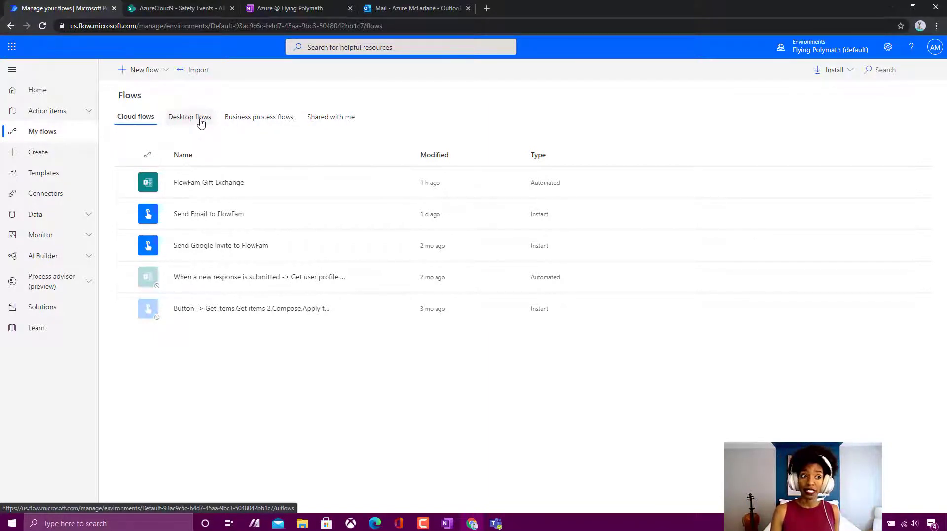
pyautogui.click(348, 124)
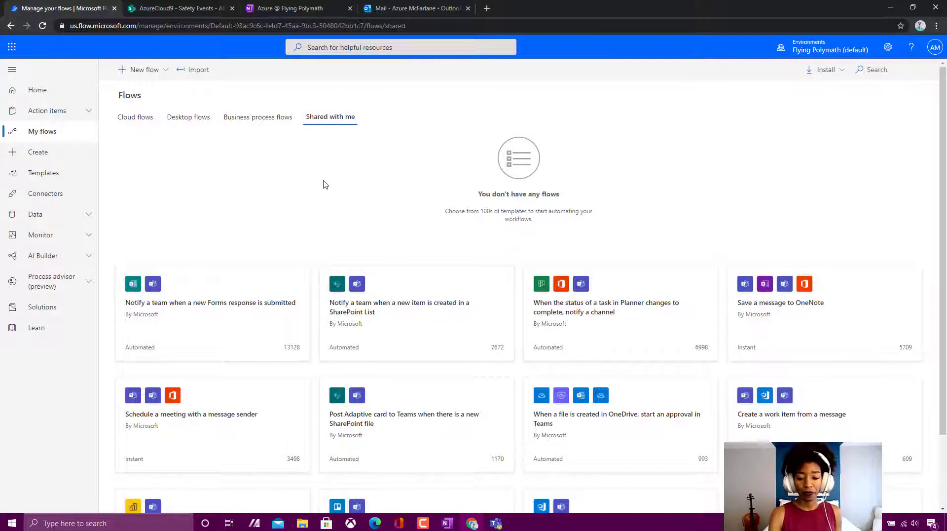
pyautogui.click(46, 93)
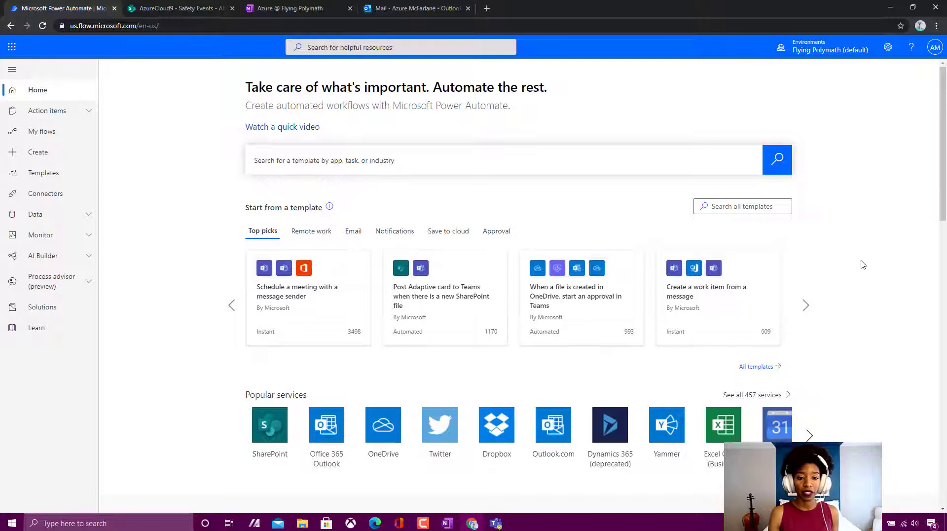
# Look over the template search, template picks, popular services and feature overview on the home page.
pyautogui.scroll(-3, 863, 264)
pyautogui.scroll(3, 863, 264)
pyautogui.scroll(-4, 862, 258)
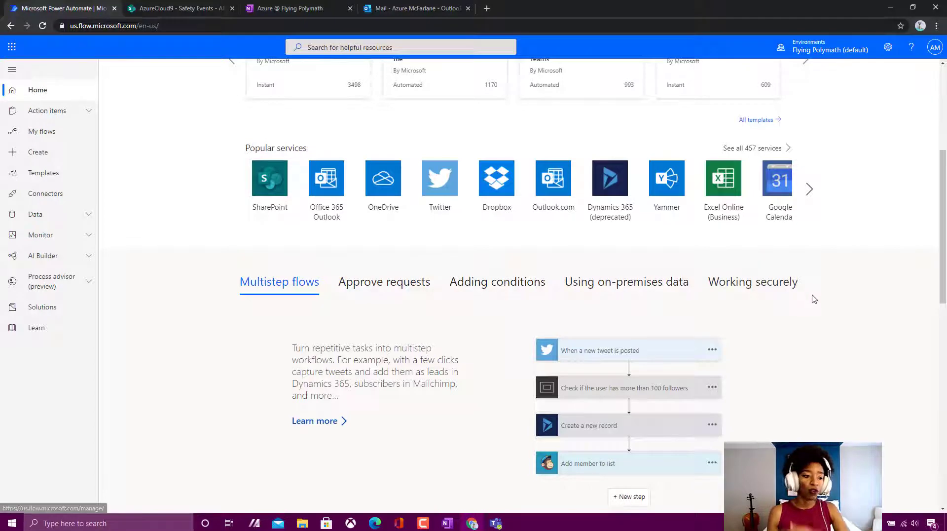
pyautogui.scroll(3, 815, 290)
pyautogui.scroll(2, 816, 281)
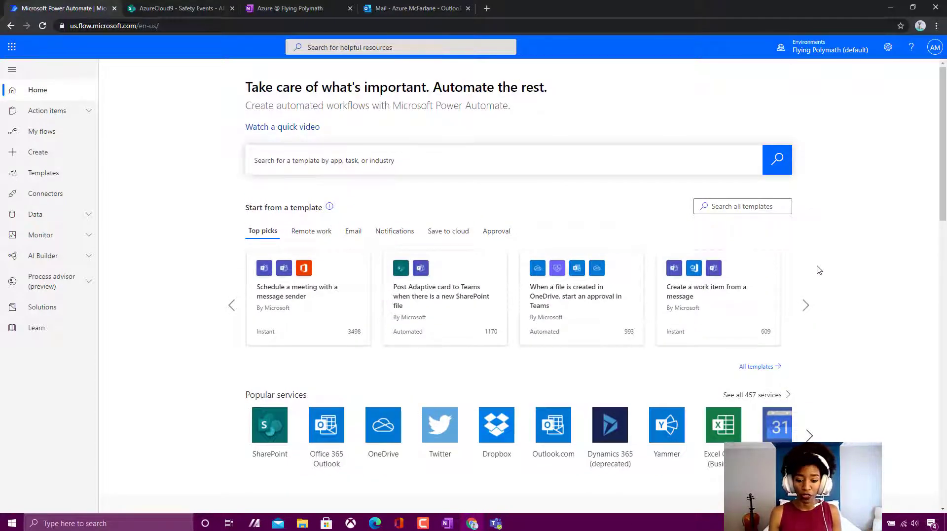
pyautogui.click(444, 164)
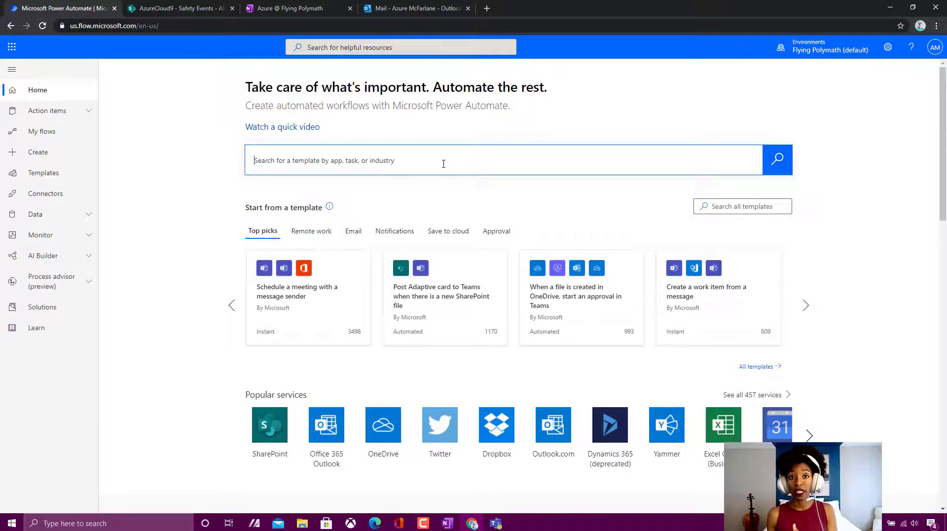
# Open the Power Automate documentation from the Learn link and return to the Power Automate home page.
pyautogui.click(53, 329)
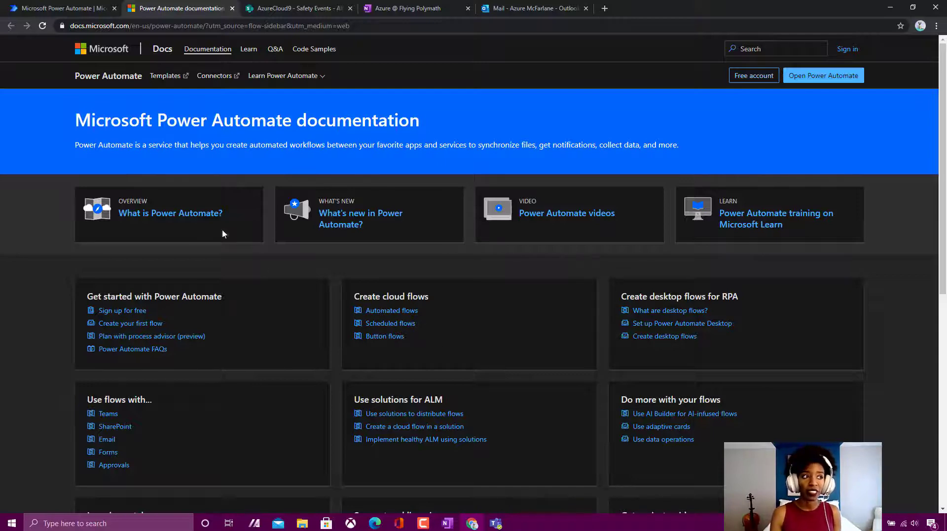
pyautogui.click(51, 11)
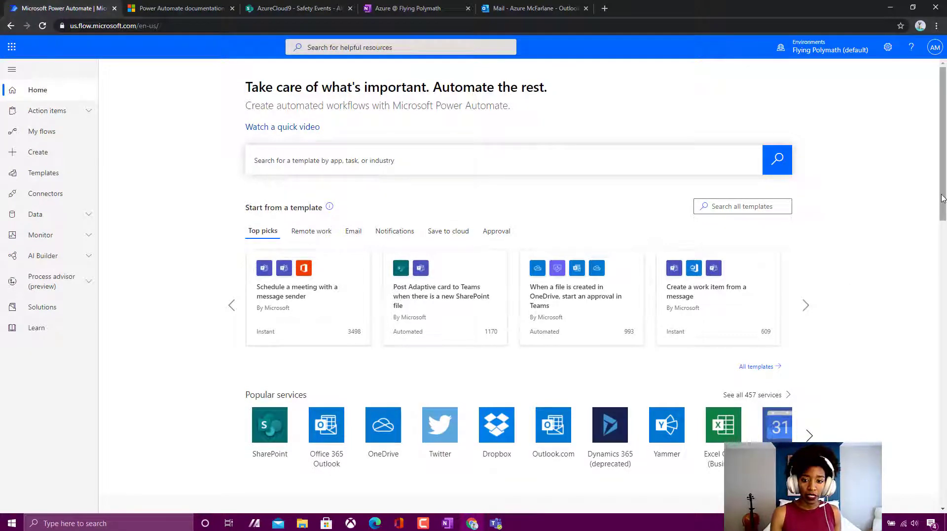
# Open the full list of services and look through the popular, recently added and all connectors, including which are premium.
pyautogui.moveTo(942, 200); pyautogui.dragTo(929, 245)
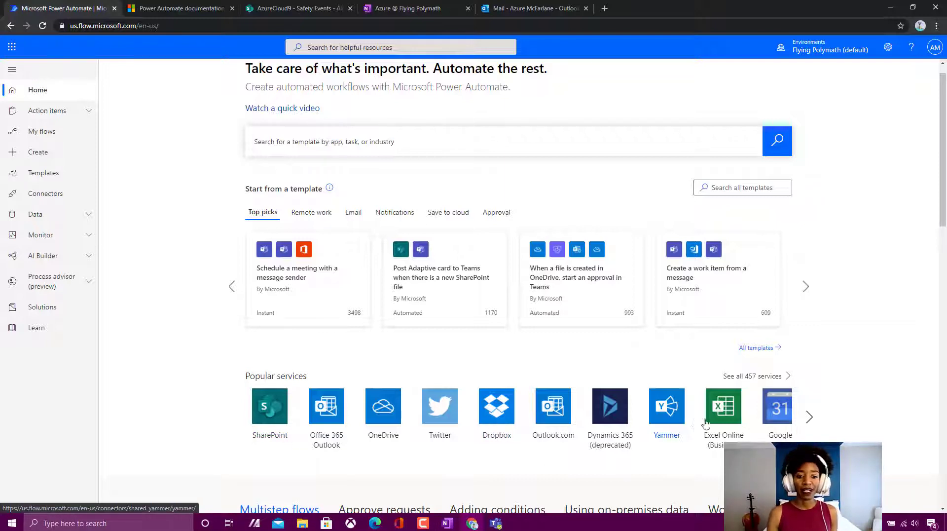
pyautogui.click(735, 381)
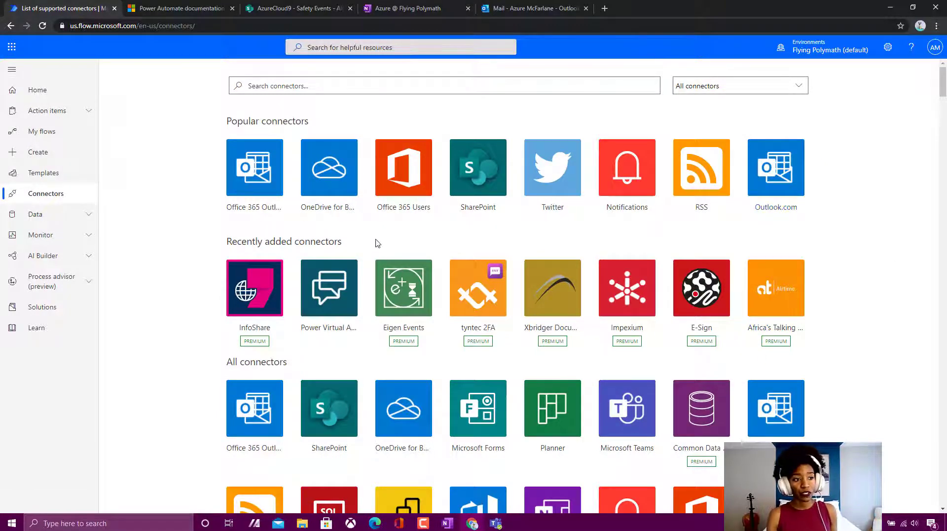
pyautogui.moveTo(339, 238); pyautogui.dragTo(216, 245)
pyautogui.click(197, 247)
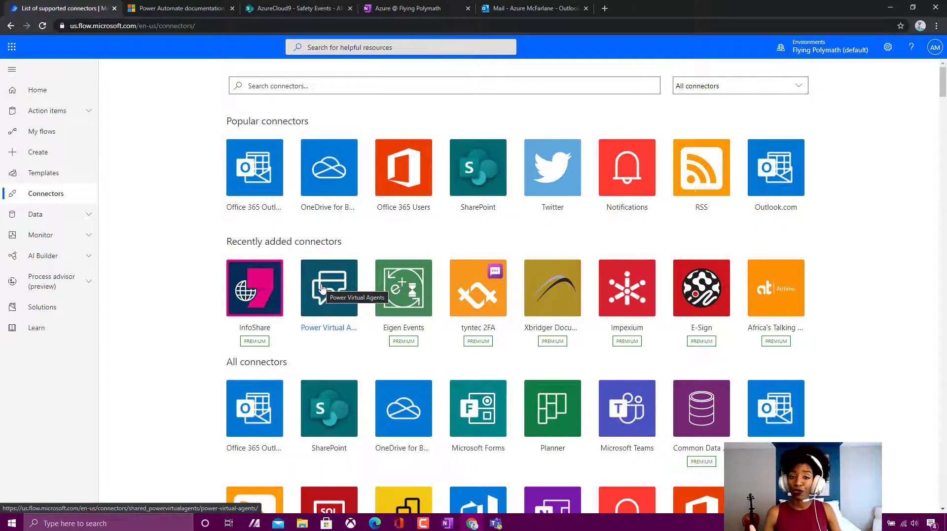
pyautogui.scroll(-4, 883, 299)
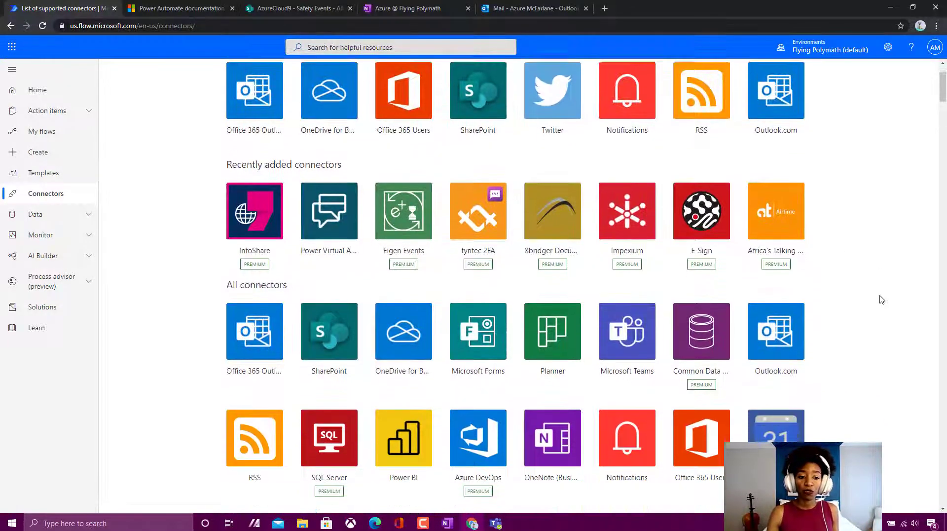
pyautogui.scroll(-2, 882, 299)
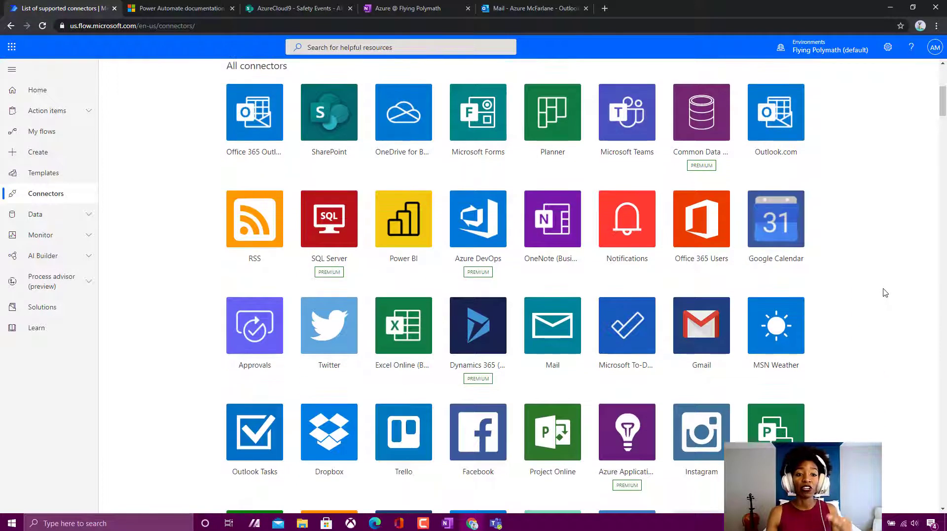
pyautogui.scroll(-1, 885, 292)
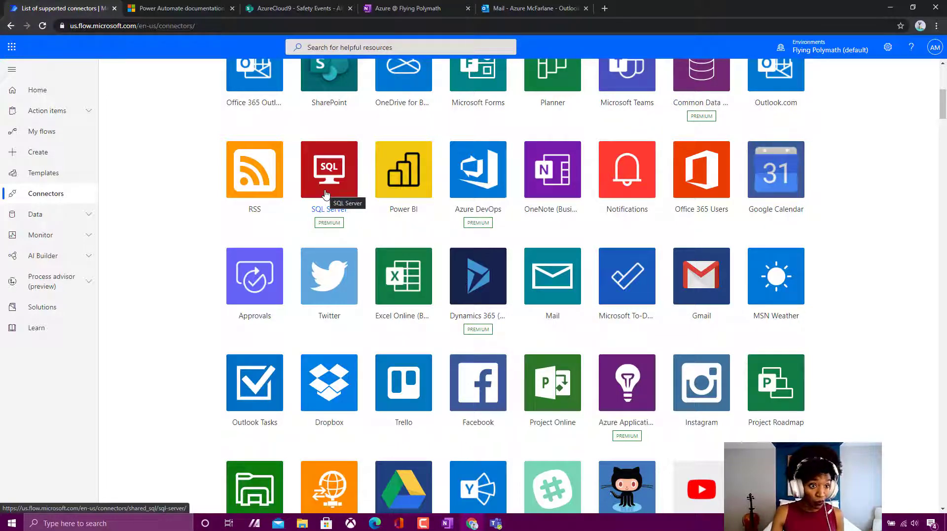
pyautogui.scroll(-4, 863, 398)
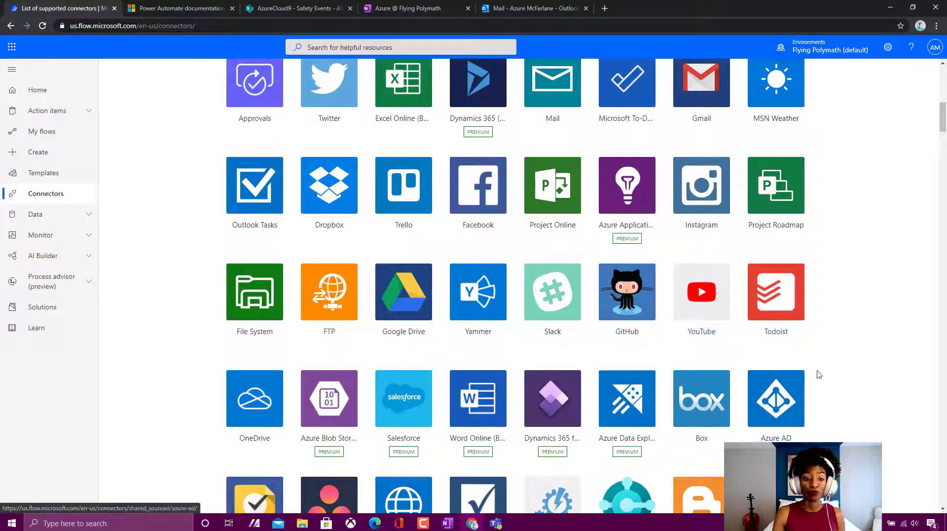
pyautogui.scroll(10, 888, 410)
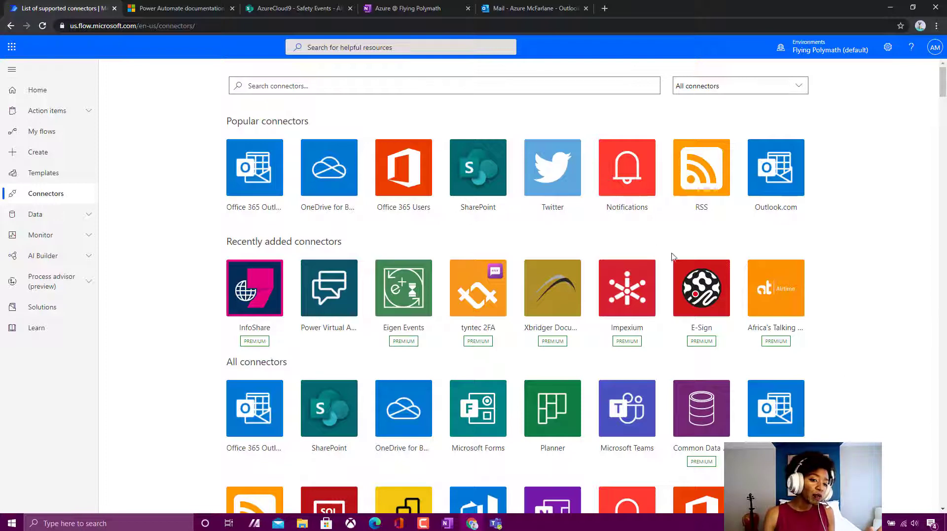
pyautogui.click(592, 94)
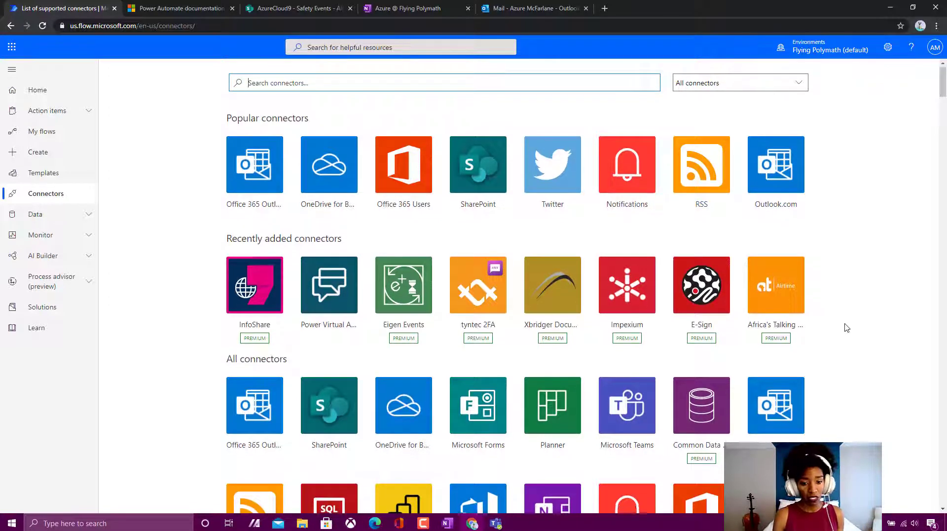
pyautogui.scroll(-4, 845, 323)
pyautogui.scroll(4, 846, 318)
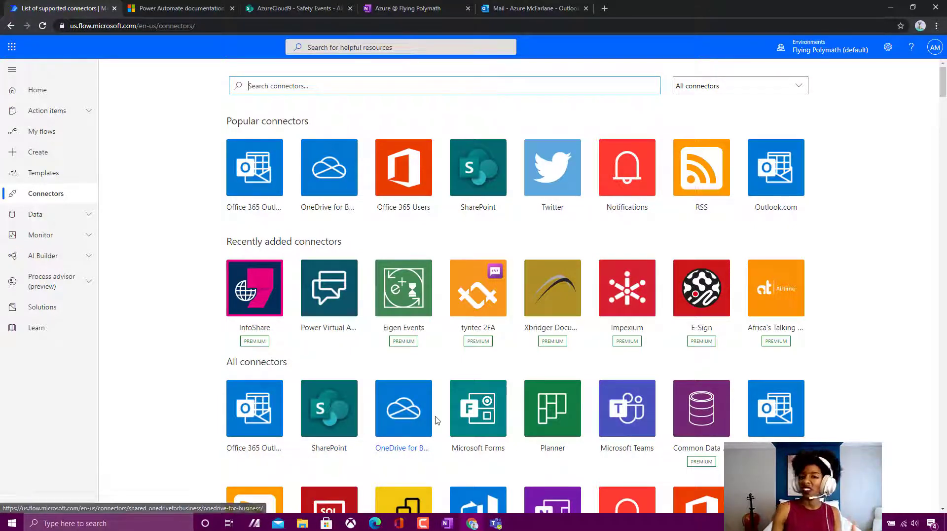
# Filter the connector list to Standard connectors.
pyautogui.click(730, 88)
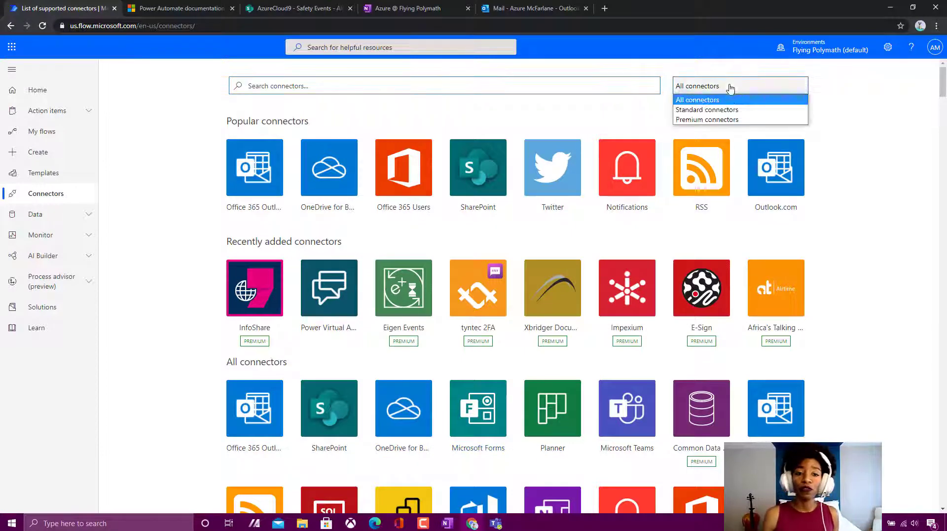
pyautogui.click(729, 109)
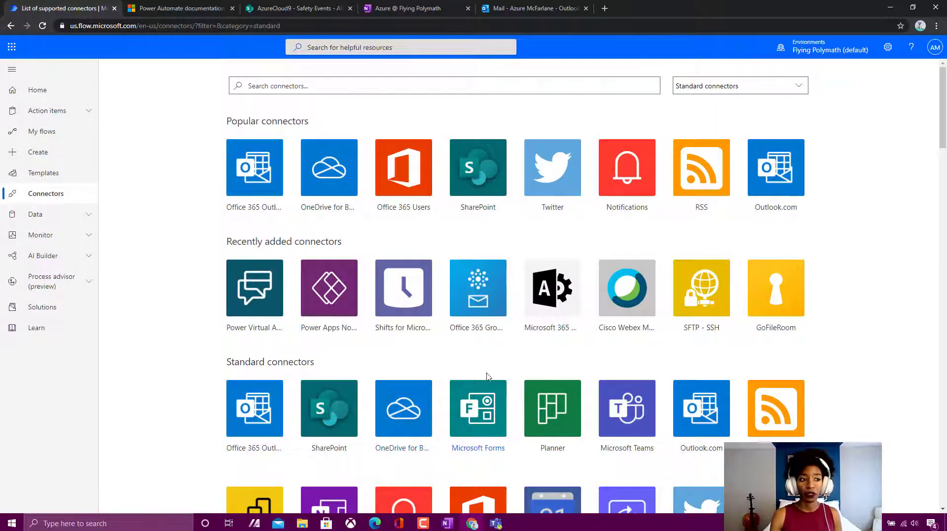
pyautogui.click(553, 87)
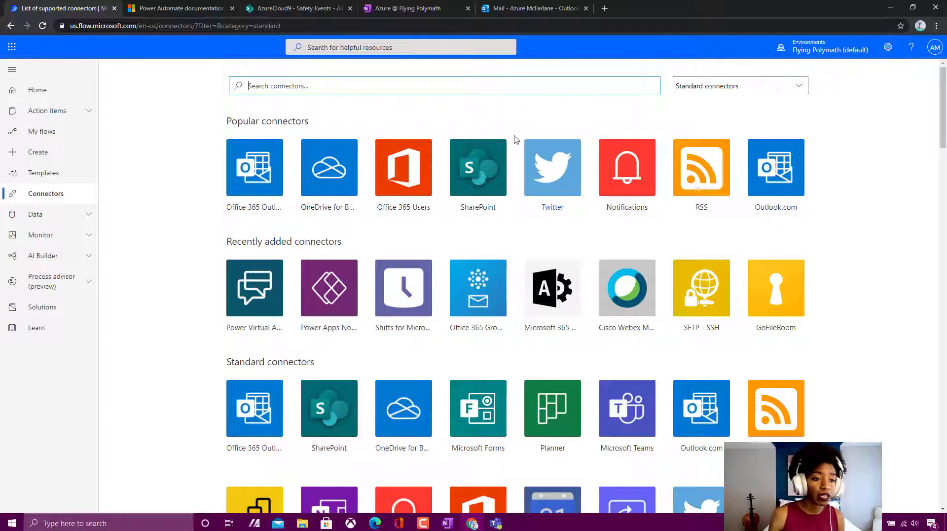
# Open the SharePoint connector and examine its available triggers and flow templates.
pyautogui.click(491, 173)
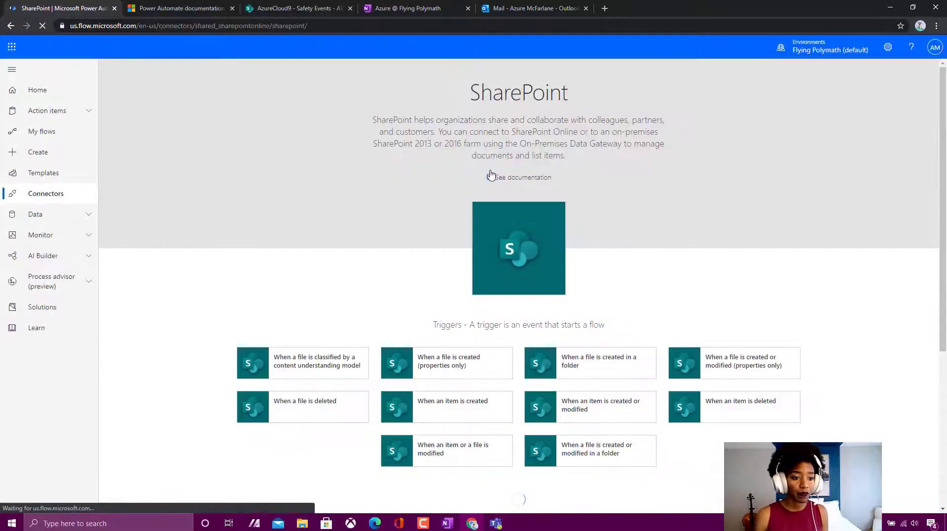
pyautogui.scroll(-2, 749, 217)
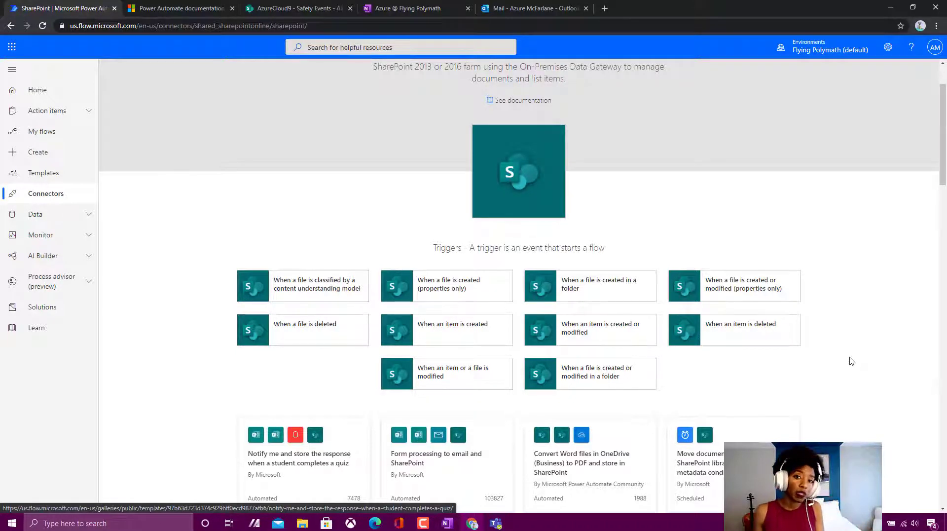
pyautogui.scroll(-3, 868, 311)
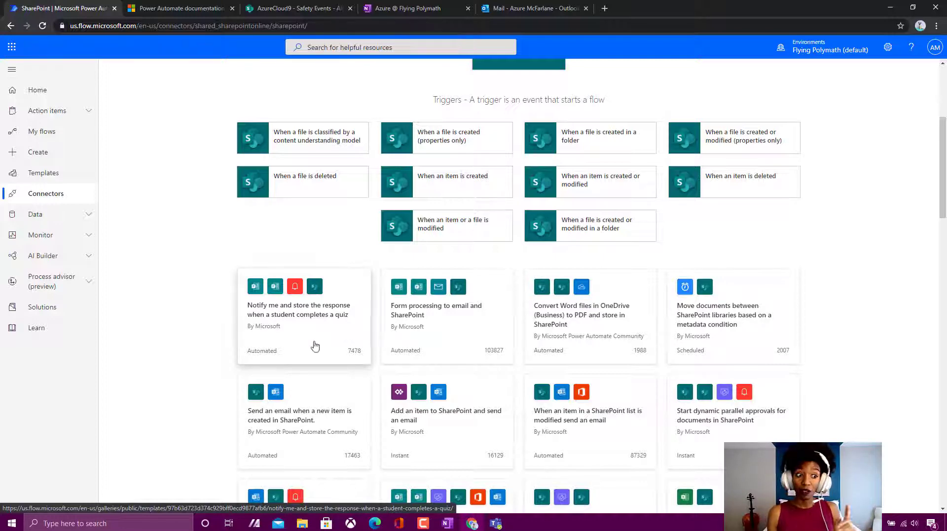
pyautogui.scroll(5, 153, 279)
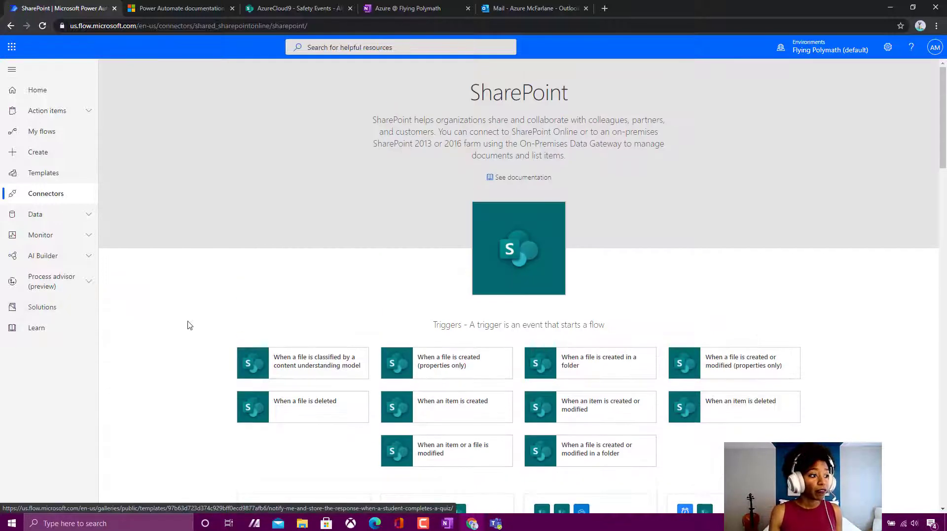
# Create an automated cloud flow named "test" with the SharePoint trigger "When an item is created".
pyautogui.click(68, 154)
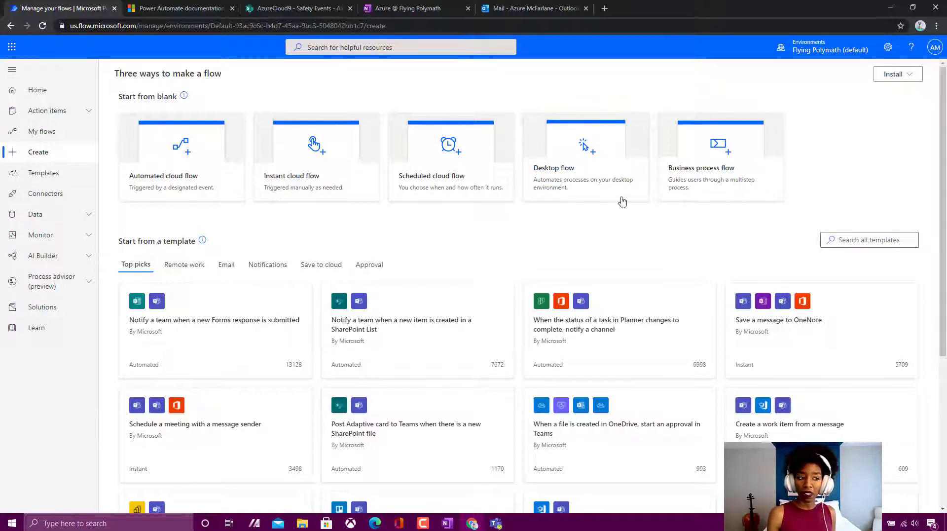
pyautogui.click(166, 191)
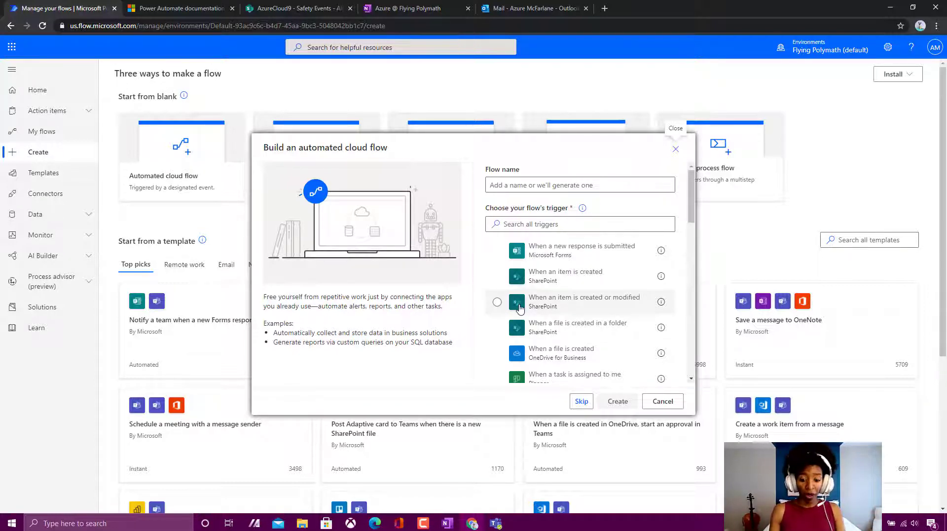
pyautogui.moveTo(690, 219); pyautogui.dragTo(691, 192)
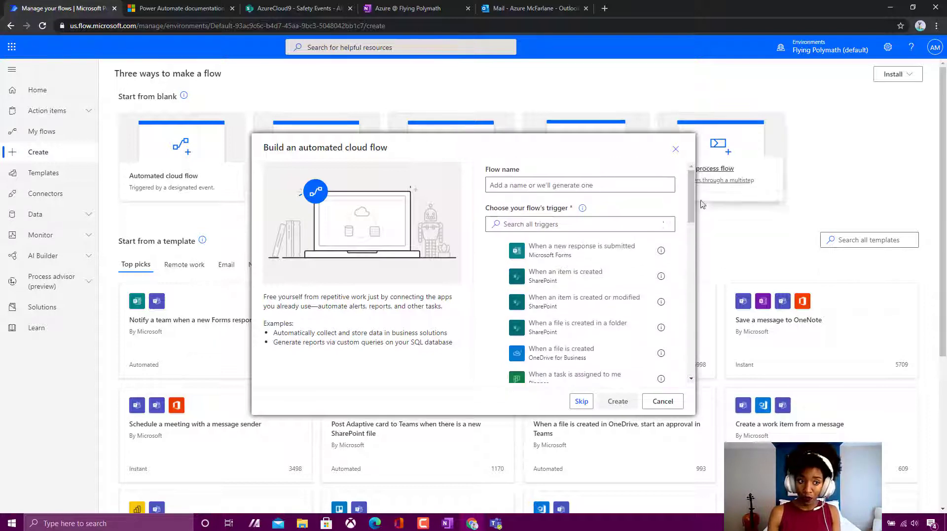
pyautogui.click(622, 225)
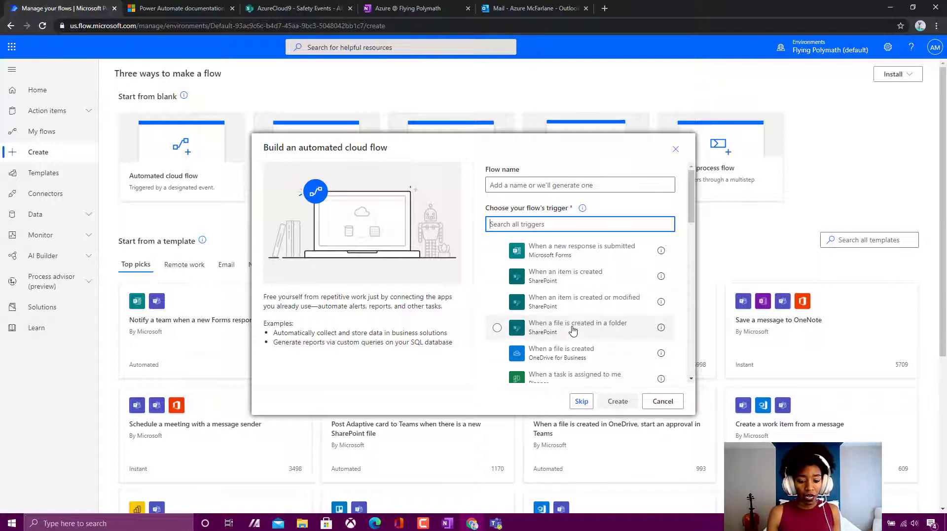
pyautogui.click(532, 183)
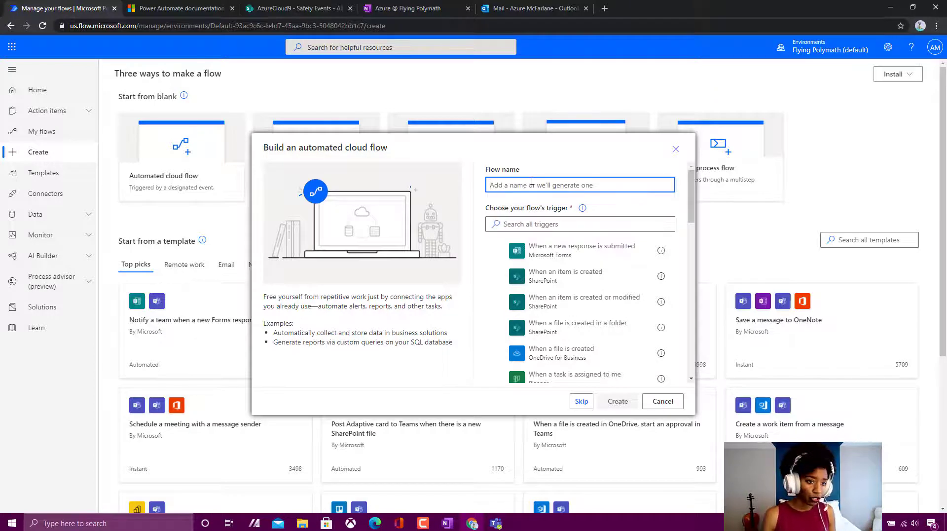
pyautogui.write('test')
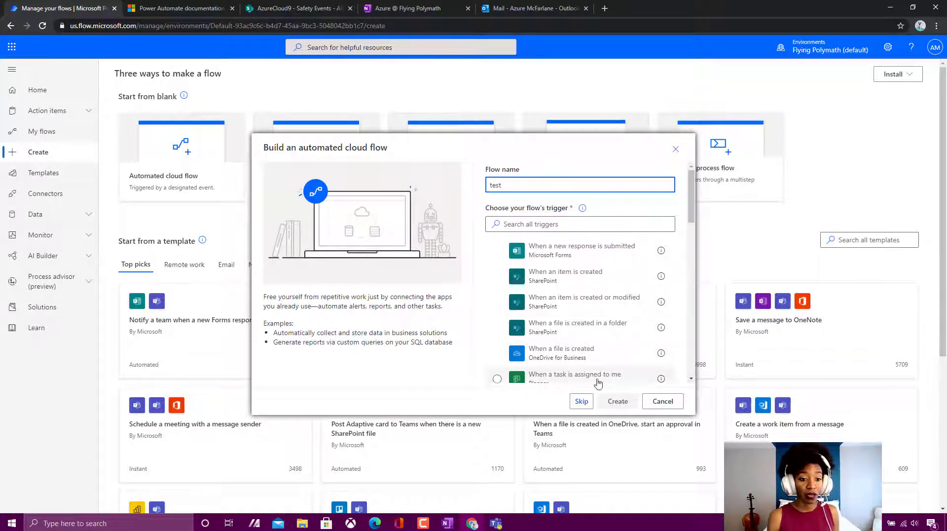
pyautogui.click(585, 278)
pyautogui.click(618, 401)
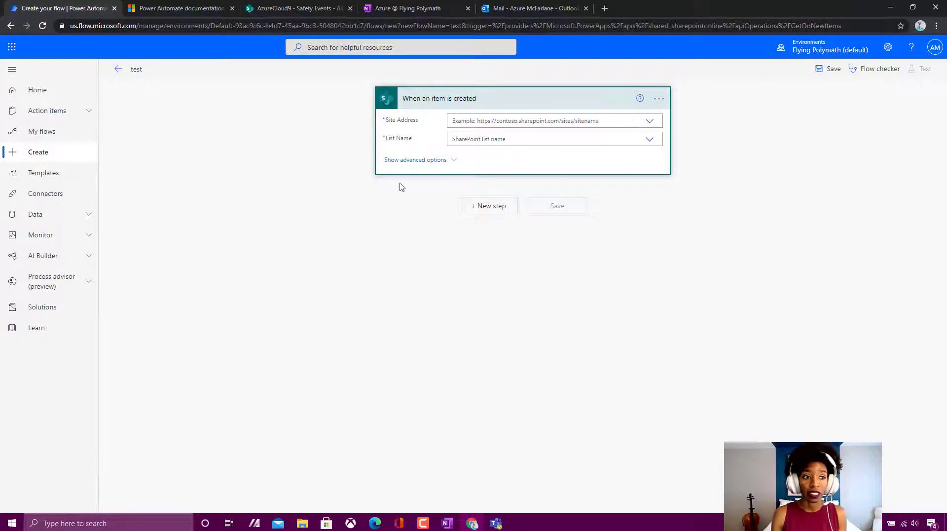
# Show the trigger's advanced options, set its Site Address to the AzureCloud9 site, and view the lists offered for List Name.
pyautogui.click(419, 159)
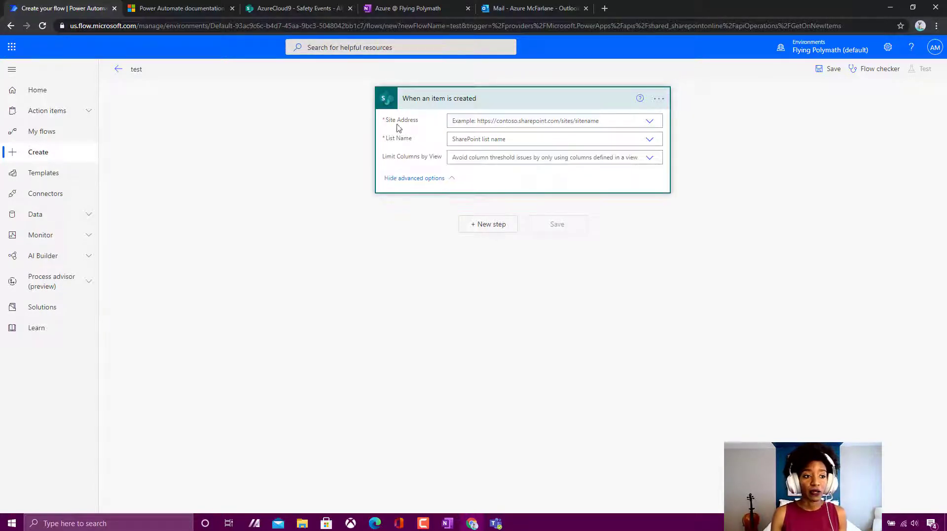
pyautogui.click(459, 121)
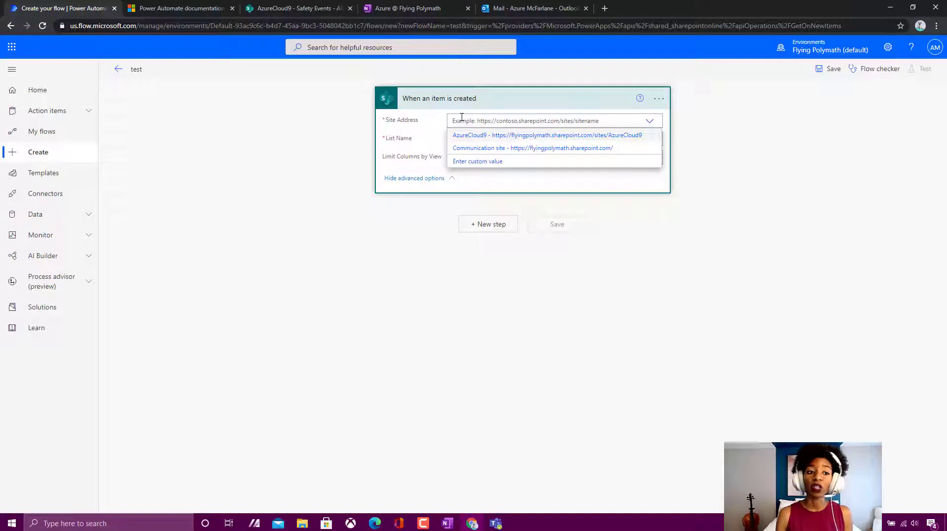
pyautogui.click(485, 162)
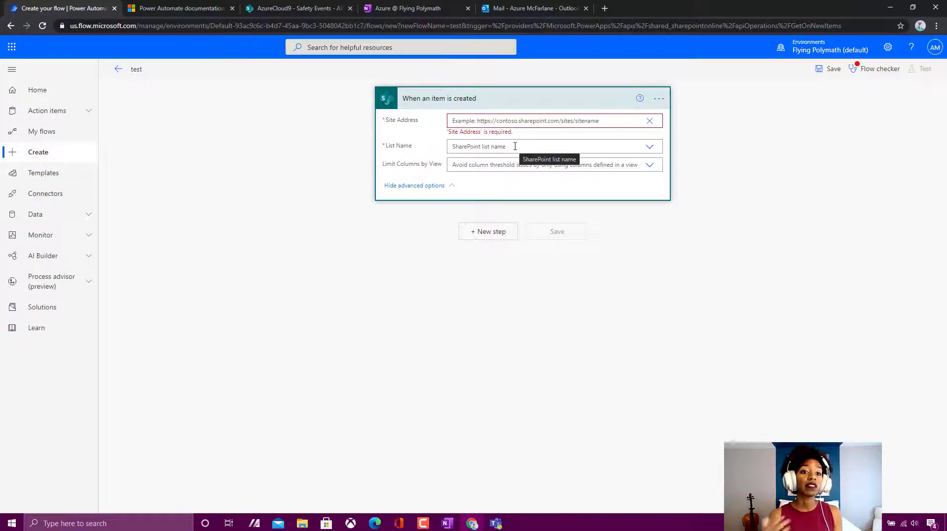
pyautogui.click(648, 121)
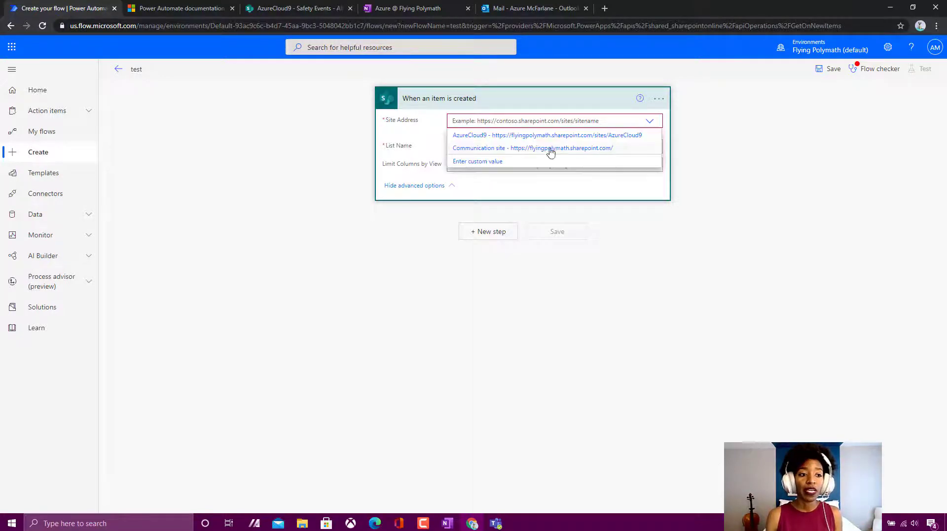
pyautogui.click(575, 135)
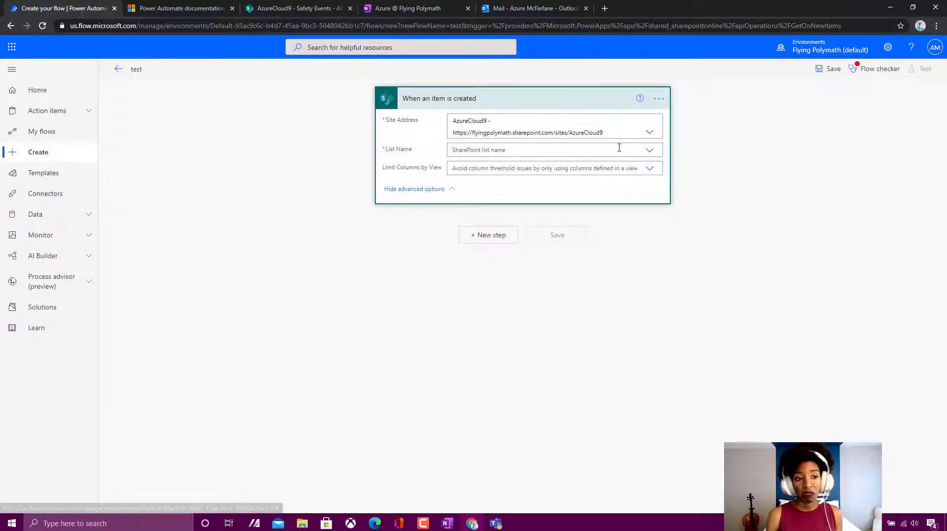
pyautogui.click(650, 151)
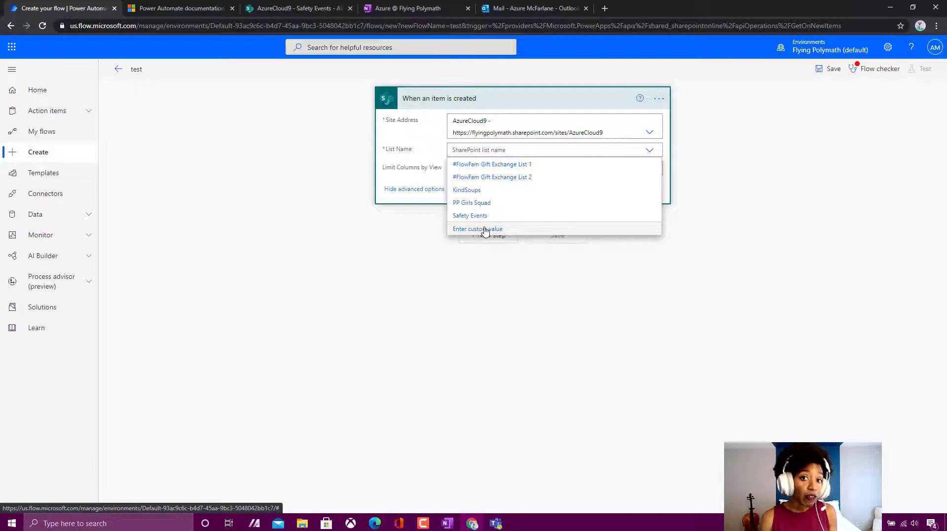
pyautogui.click(495, 266)
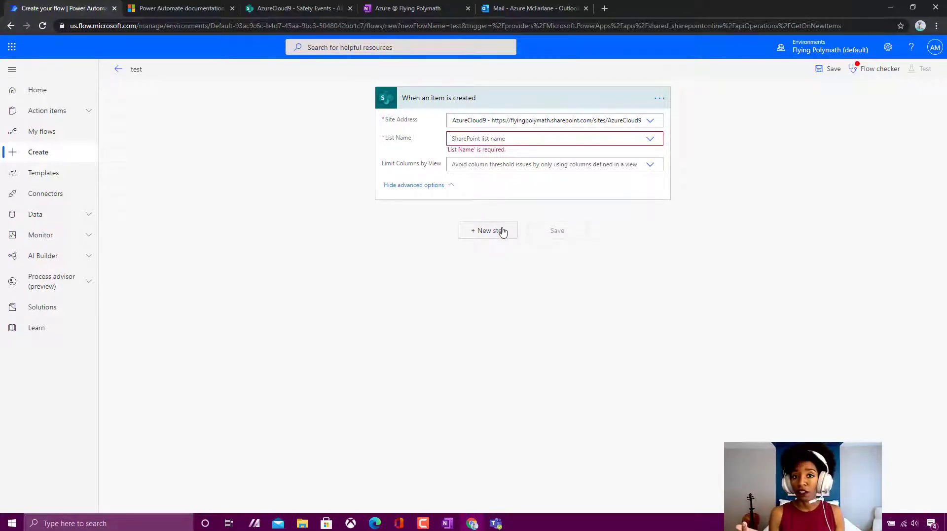
# Try out the rename option and the comment field of the "When an item is created" trigger without entering anything.
pyautogui.click(657, 101)
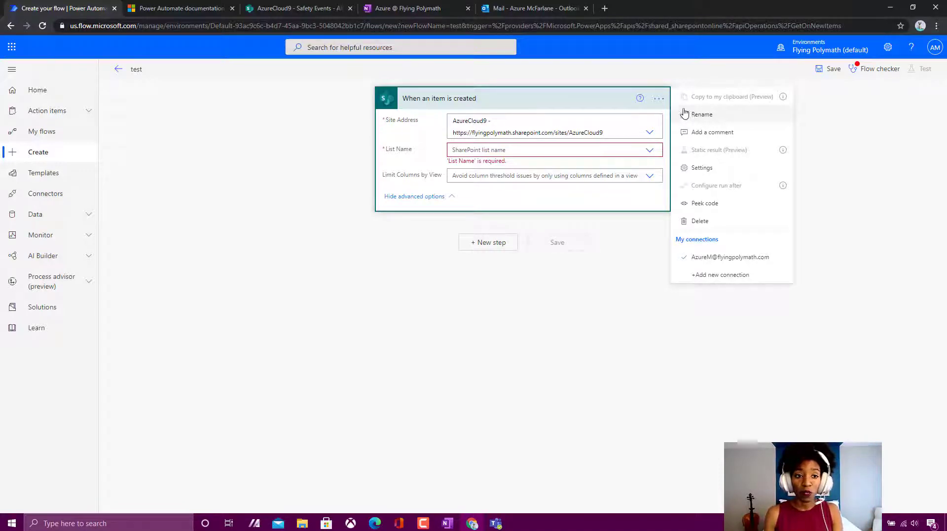
pyautogui.click(690, 116)
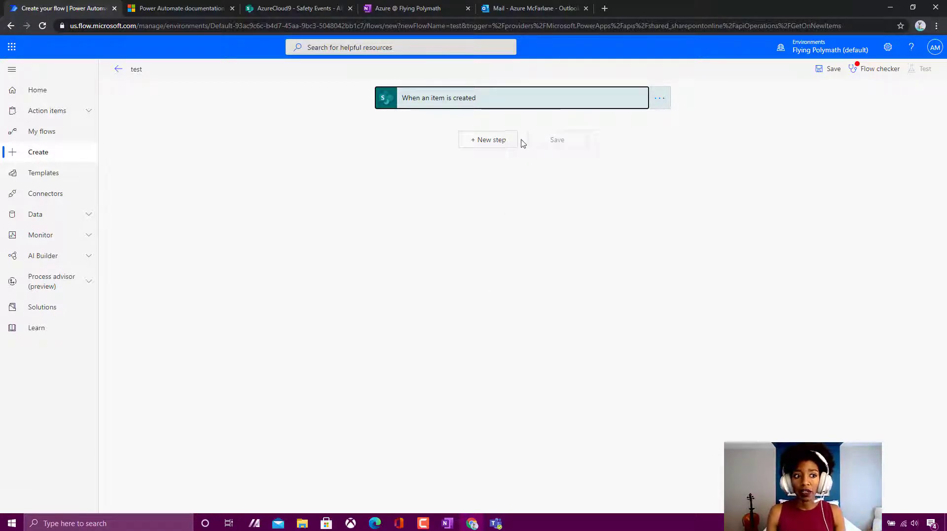
pyautogui.click(593, 99)
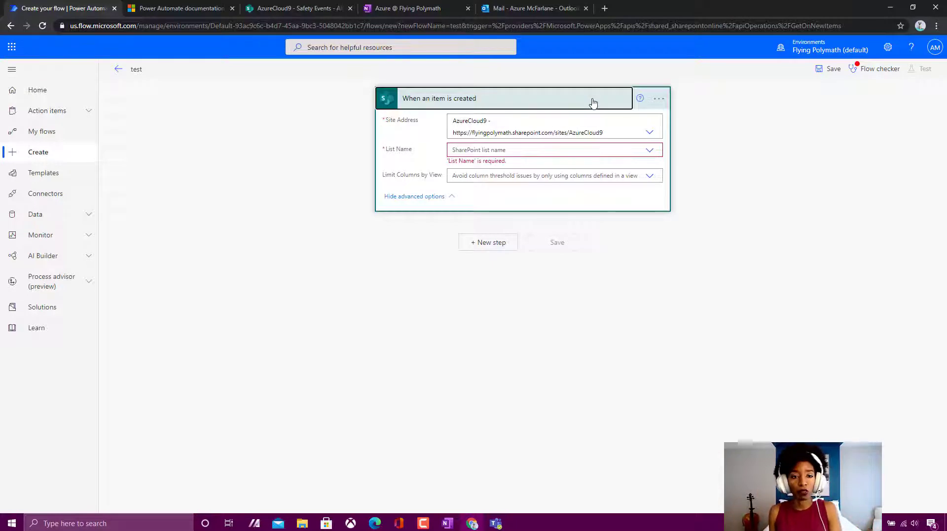
pyautogui.click(659, 98)
pyautogui.click(690, 133)
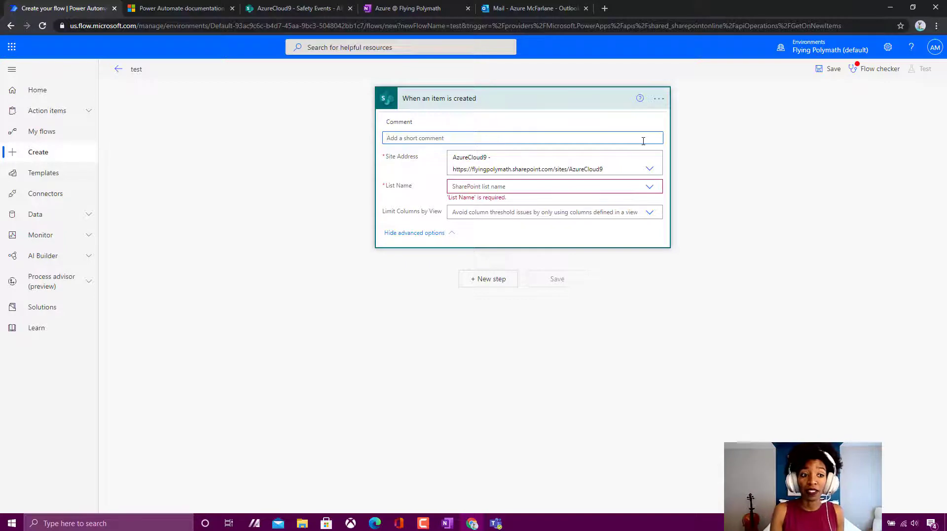
# Examine the trigger's settings, including Split On, Retry Policy, Concurrency Control and Trigger Conditions, and close them without changes.
pyautogui.click(656, 103)
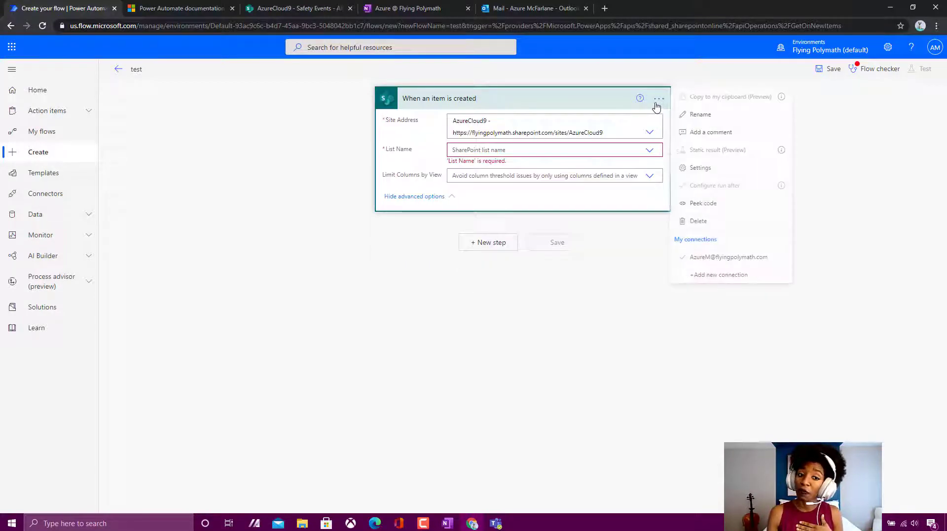
pyautogui.click(725, 173)
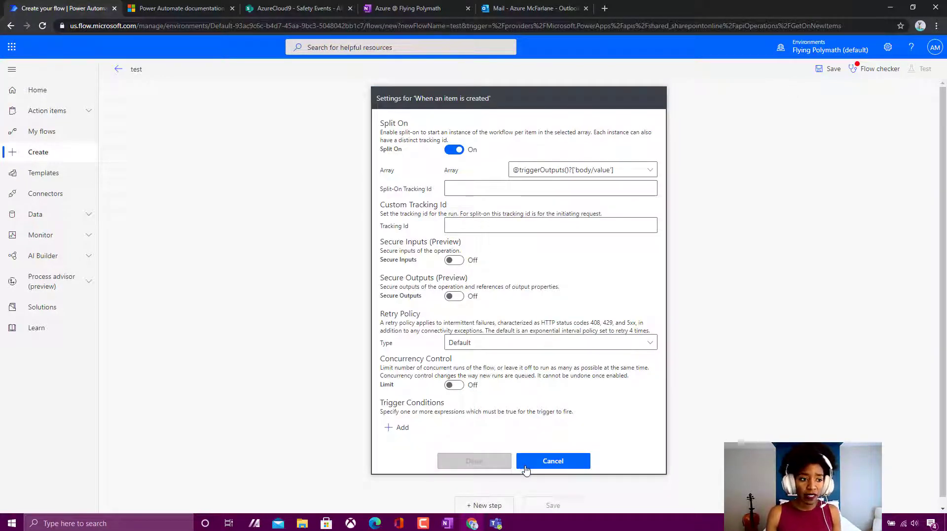
pyautogui.click(542, 457)
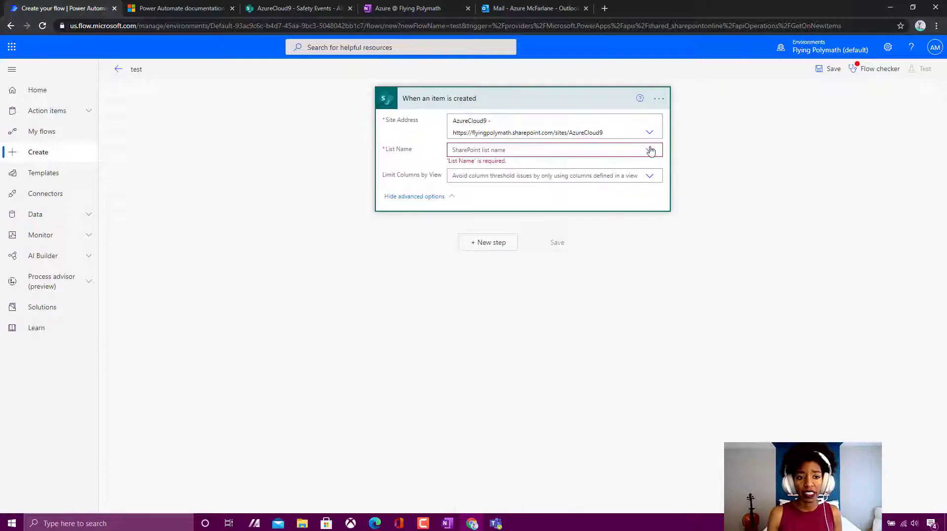
# Peek at the code behind the "When an item is created" trigger and close the code view.
pyautogui.click(658, 98)
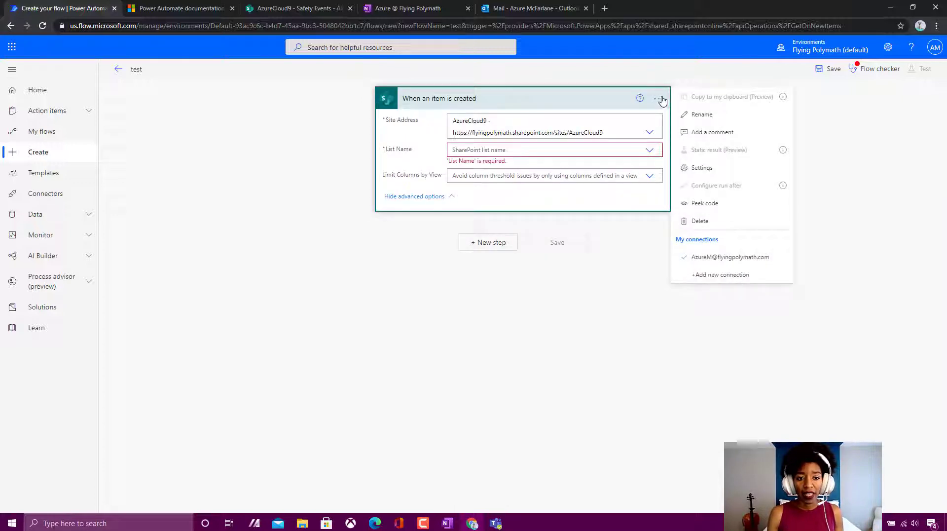
pyautogui.click(702, 203)
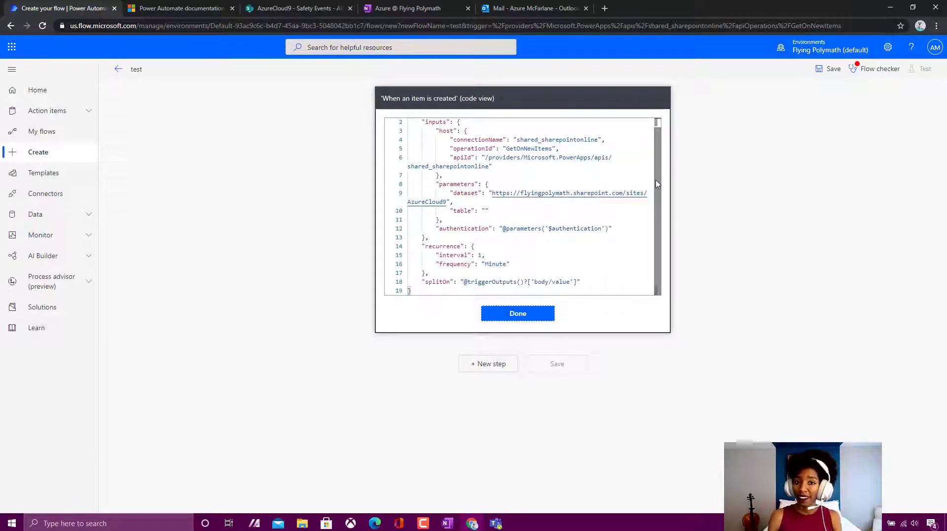
pyautogui.scroll(1, 579, 286)
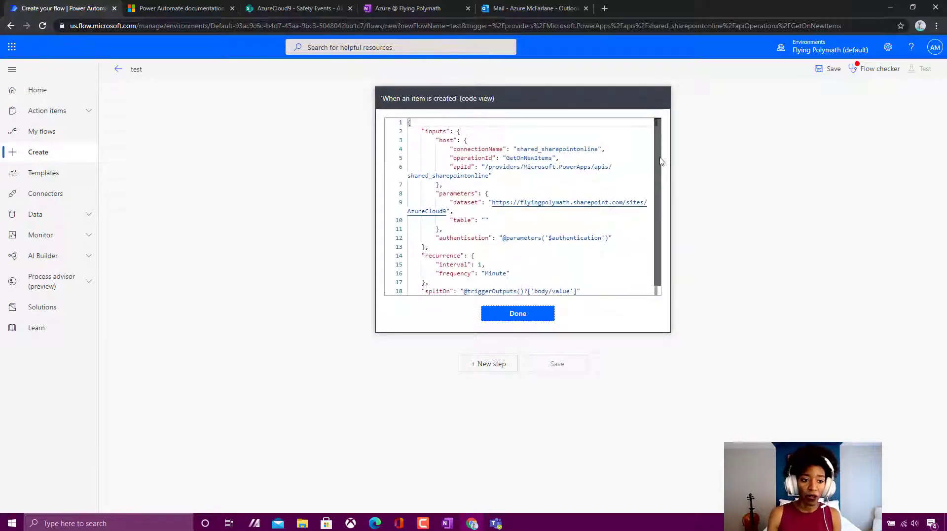
pyautogui.click(525, 318)
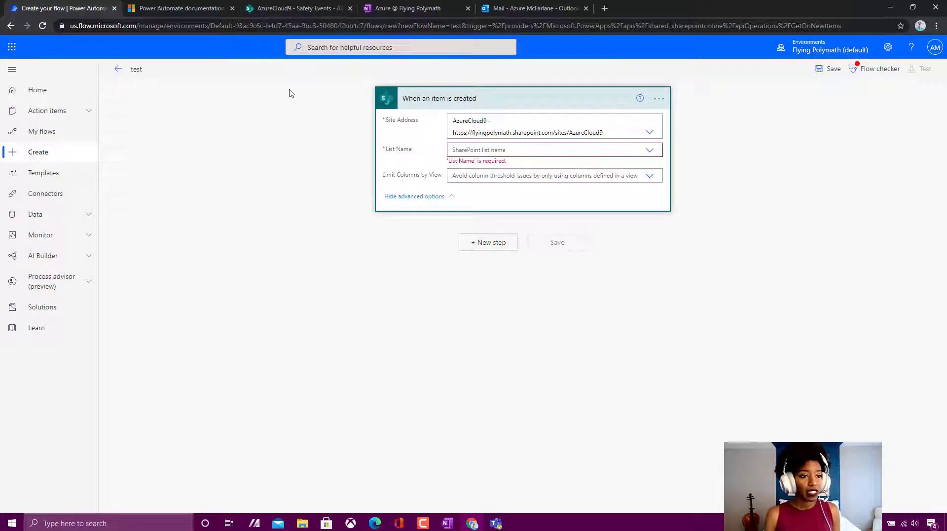
# Leave the unfinished test flow without saving it and go back to the flow creation page.
pyautogui.click(58, 158)
pyautogui.click(517, 99)
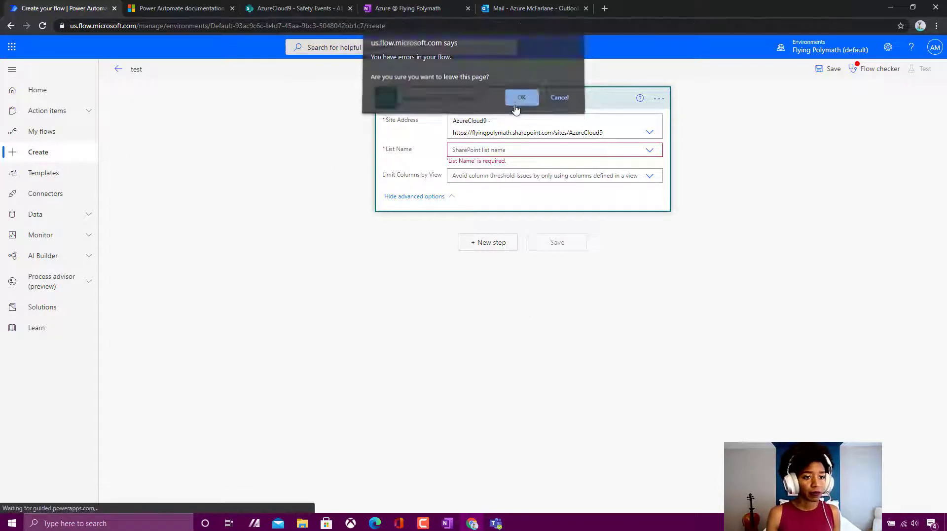
# Examine the triggers for an instant cloud flow and the schedule options for a scheduled cloud flow, creating neither.
pyautogui.click(310, 183)
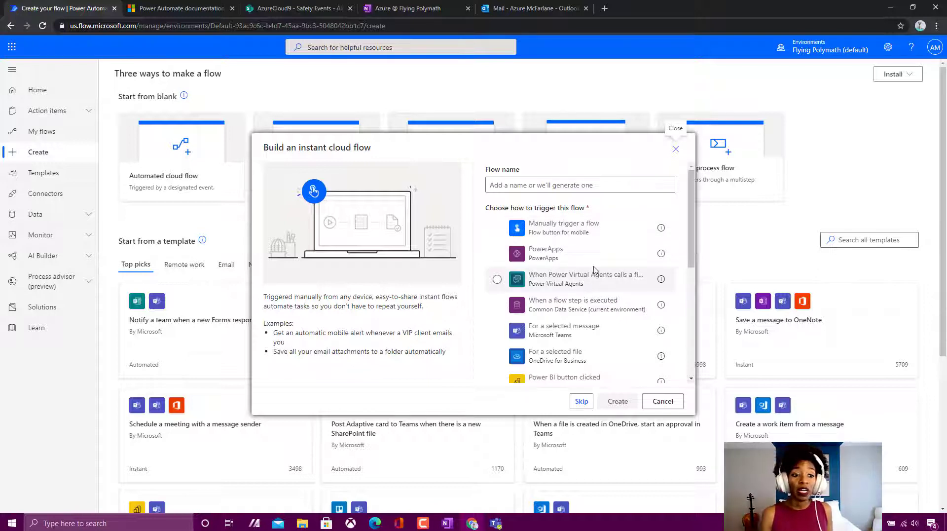
pyautogui.moveTo(691, 223); pyautogui.dragTo(691, 277)
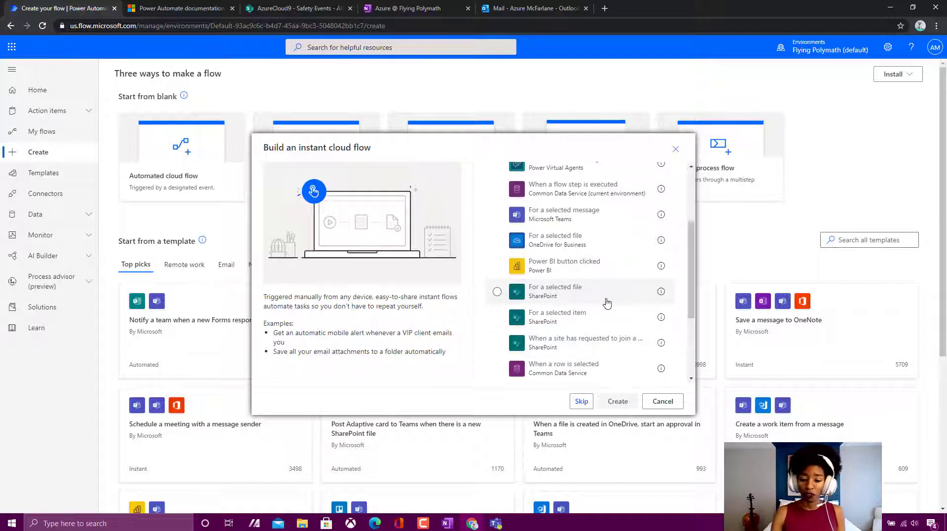
pyautogui.click(667, 401)
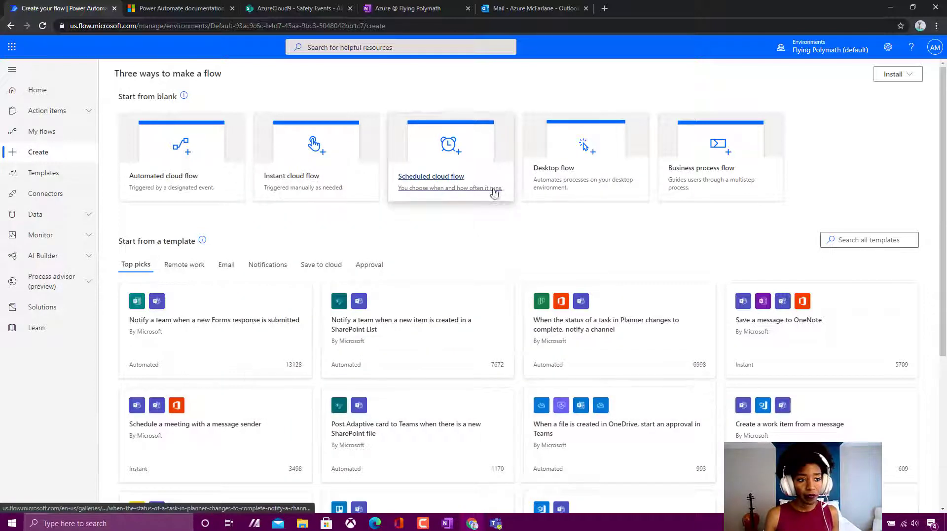
pyautogui.click(472, 181)
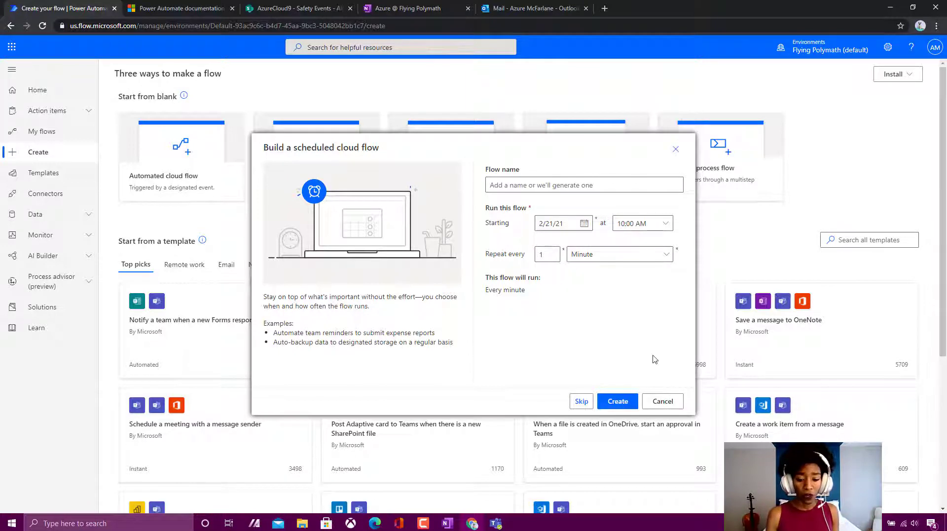
pyautogui.click(663, 400)
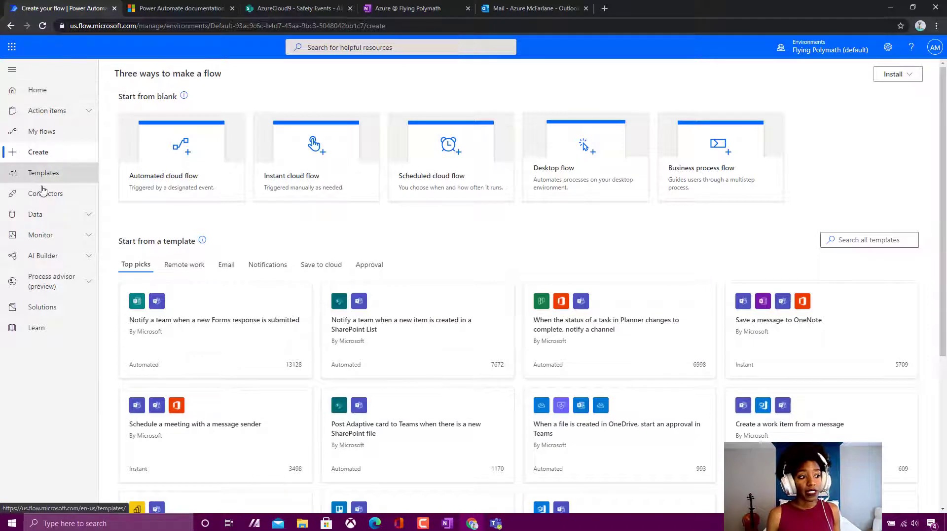
# Look through the entries under Data, Monitor, AI Builder and Process advisor (preview).
pyautogui.click(51, 216)
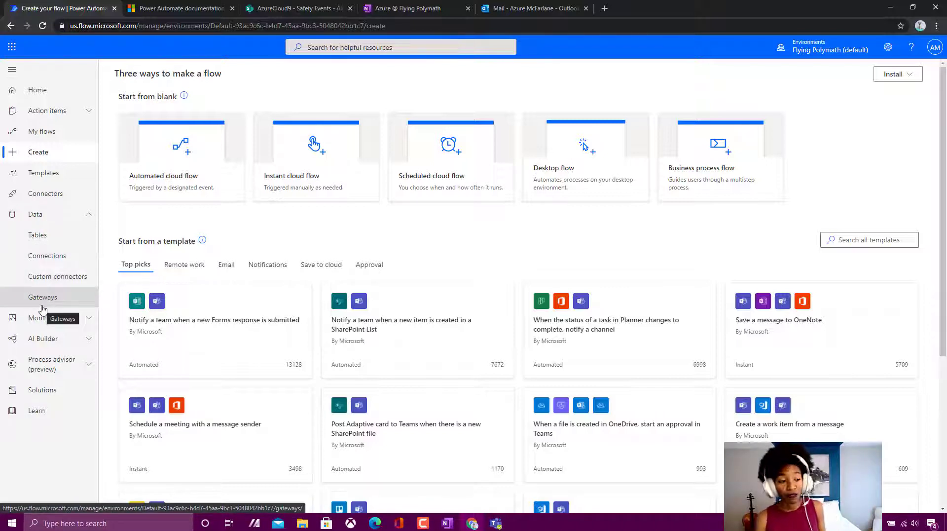
pyautogui.click(43, 326)
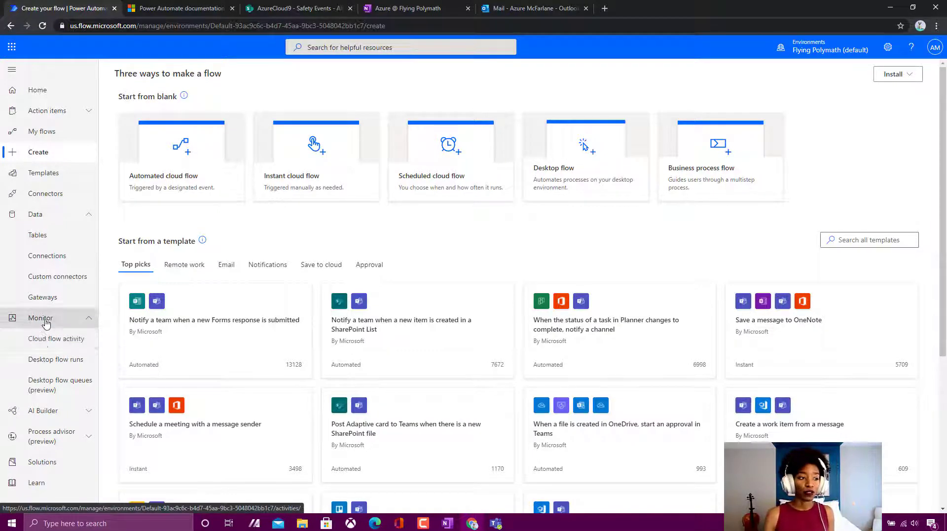
pyautogui.click(47, 317)
pyautogui.click(52, 215)
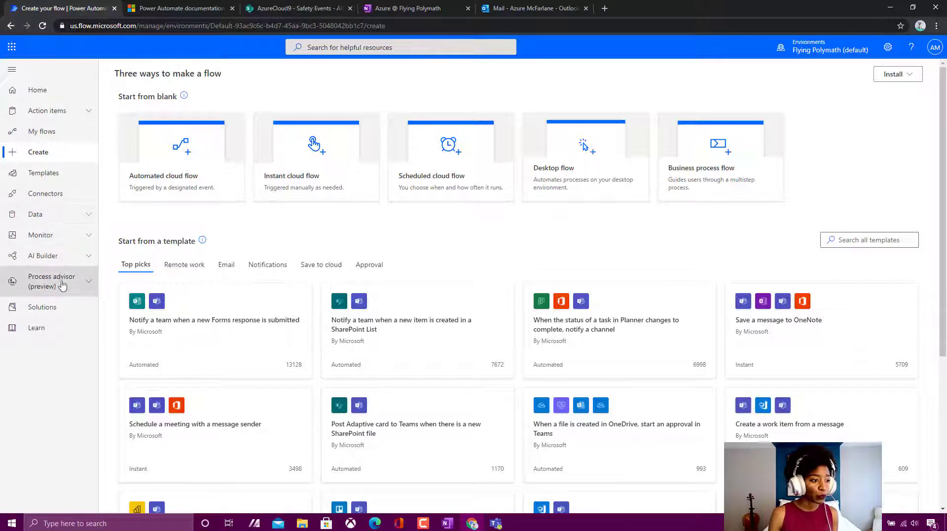
pyautogui.click(62, 258)
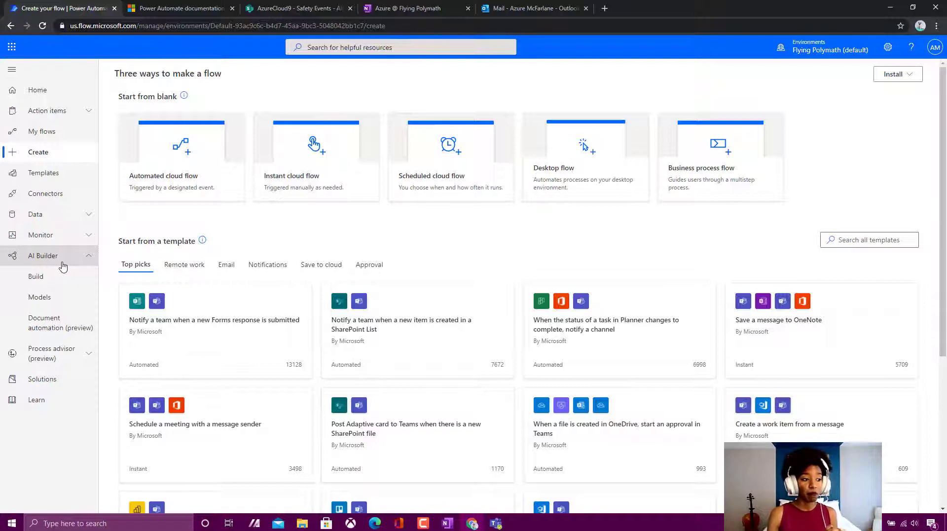
pyautogui.click(63, 258)
pyautogui.click(52, 278)
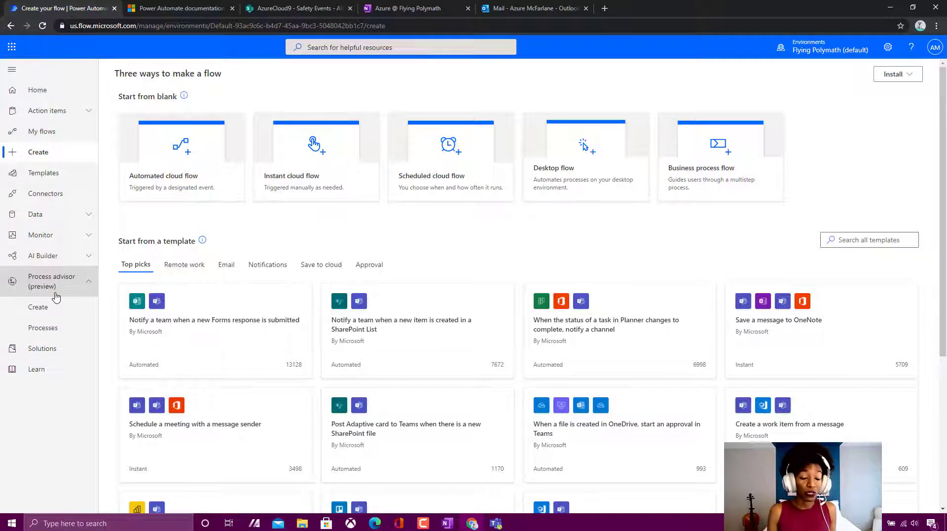
pyautogui.click(56, 294)
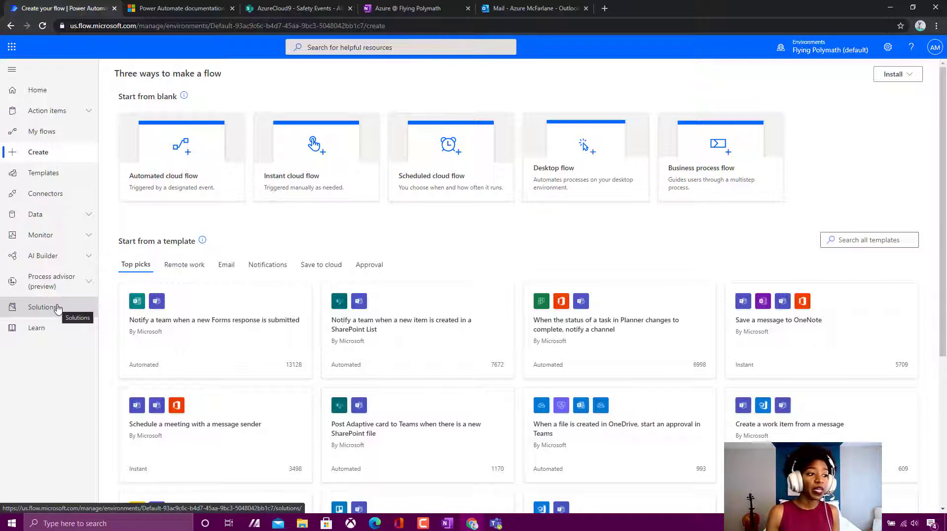
# Open the flow template gallery and switch to the AzureCloud9 Safety Events list in SharePoint to view it.
pyautogui.click(38, 180)
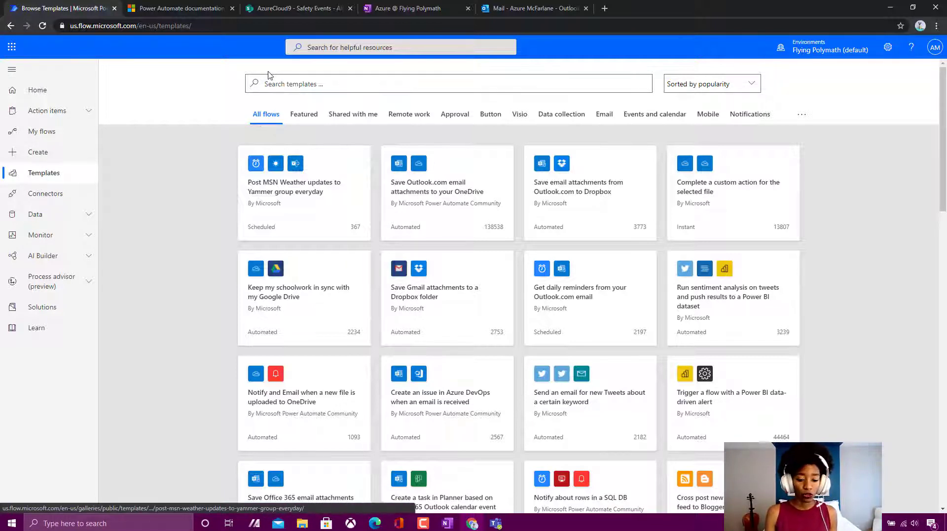
pyautogui.click(285, 9)
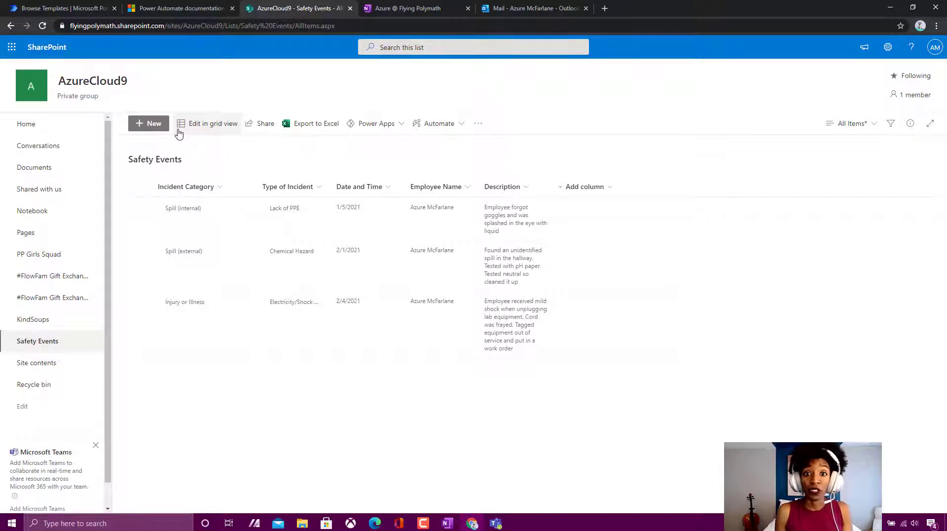
# Return to the Power Automate template gallery and browse the templates listed under all flows.
pyautogui.click(35, 6)
pyautogui.click(290, 85)
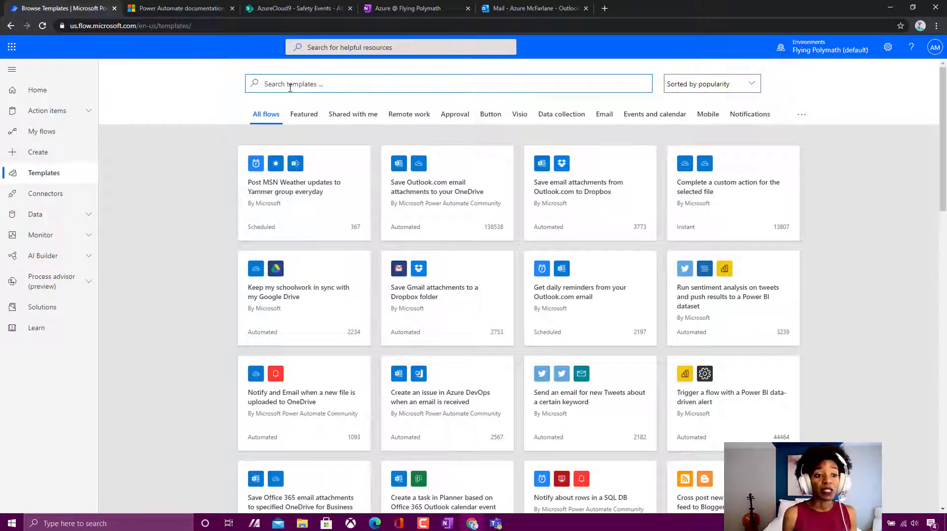
pyautogui.scroll(-8, 503, 257)
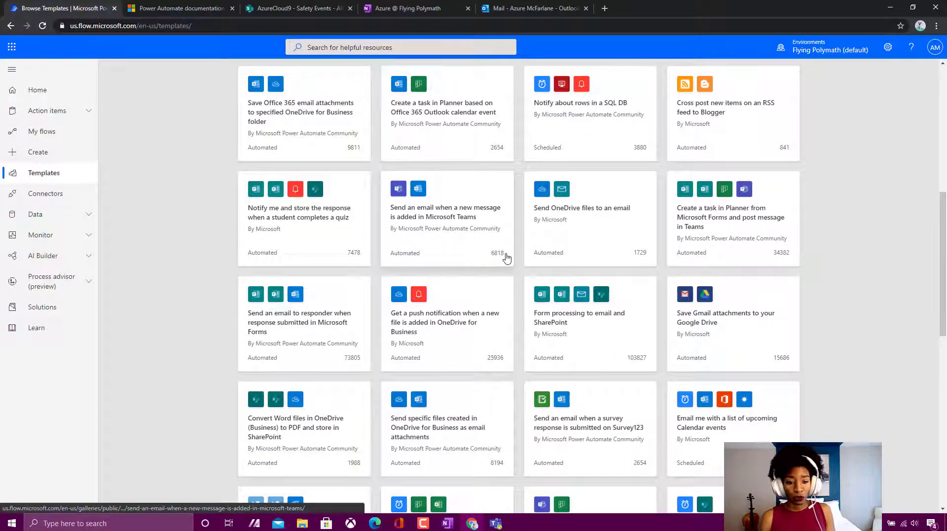
pyautogui.scroll(3, 507, 256)
pyautogui.scroll(5, 508, 254)
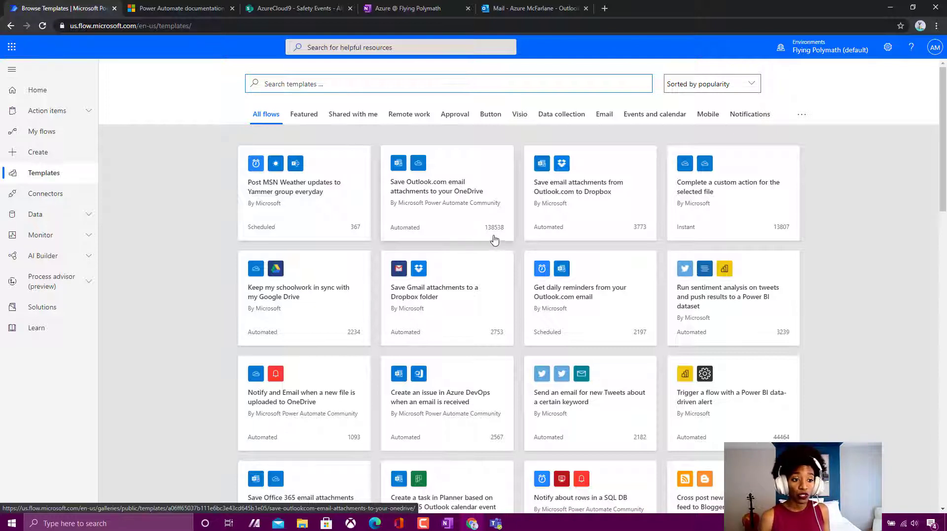
# Search the templates for "teams new item sharepoint" and start a flow from "Post message to Teams when new item is created to SharePoint list".
pyautogui.moveTo(501, 234)
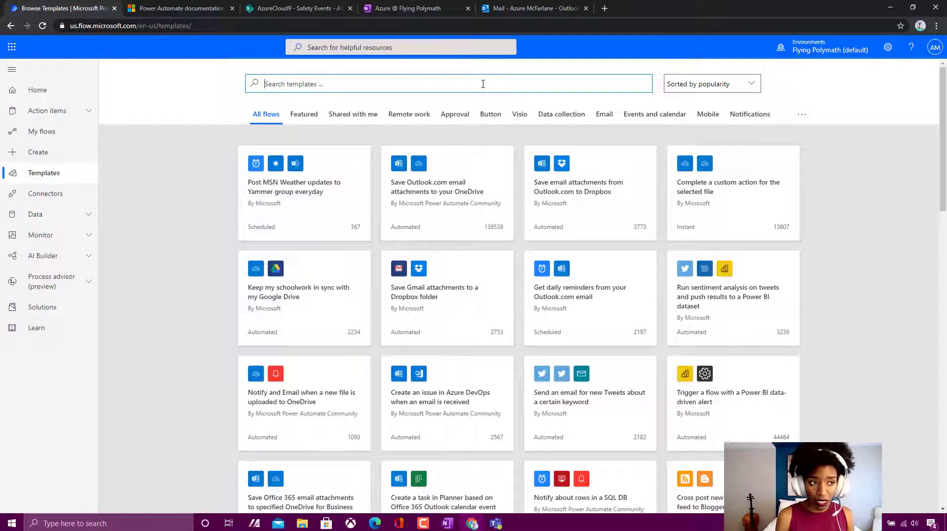
pyautogui.write('te')
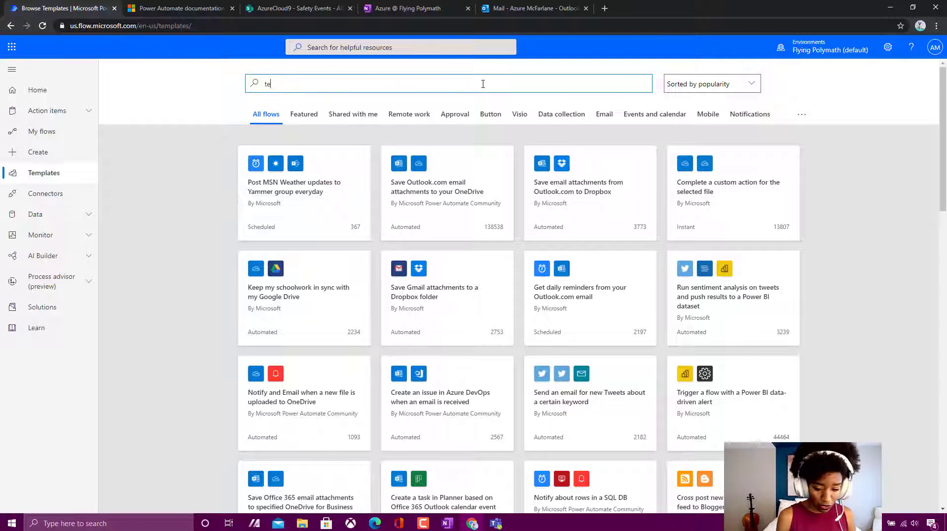
pyautogui.write('ams new item s')
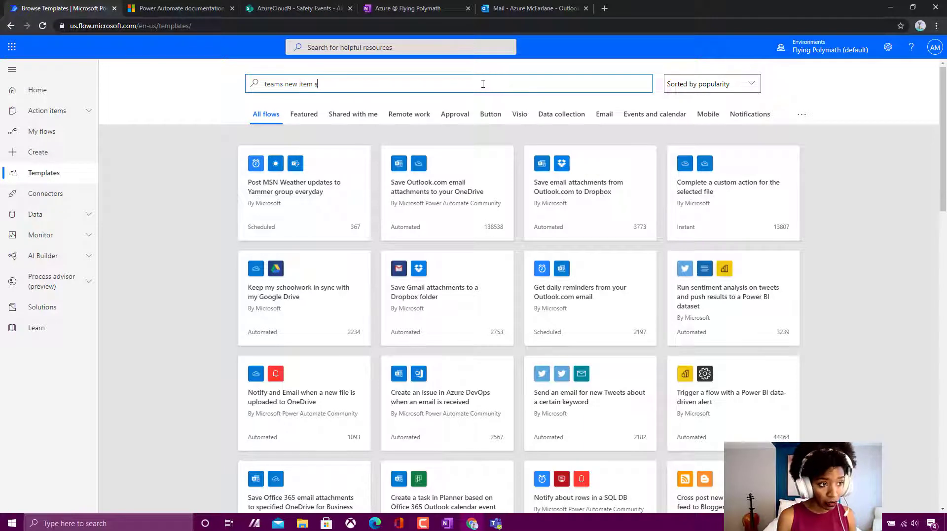
pyautogui.write('harepoint')
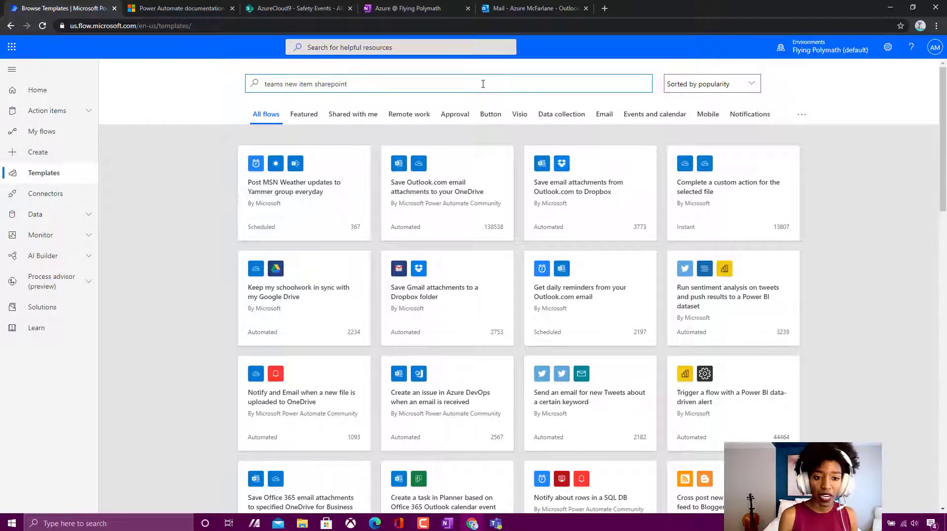
pyautogui.press('Return')
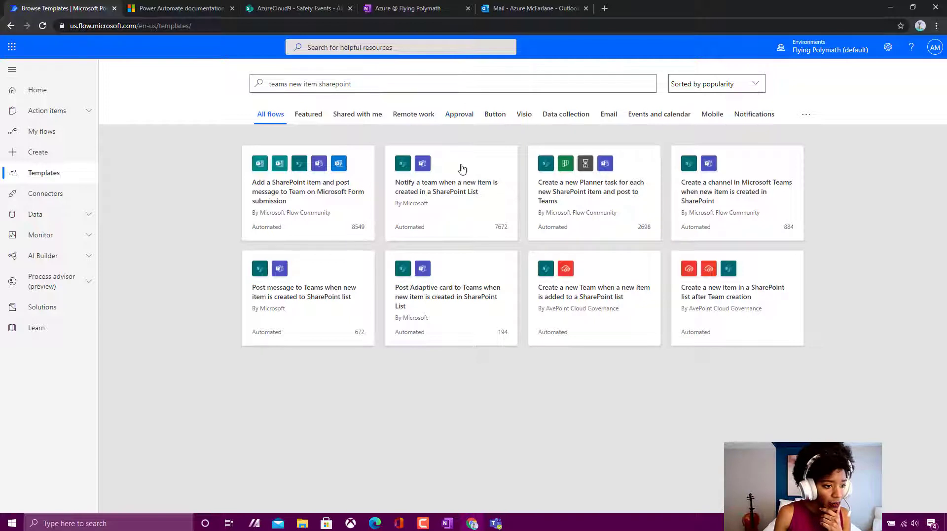
pyautogui.click(317, 296)
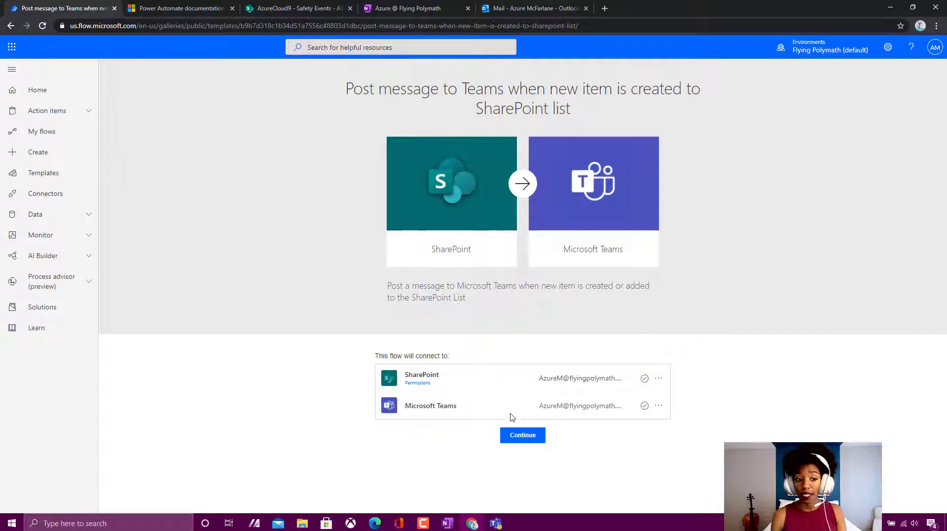
pyautogui.click(512, 437)
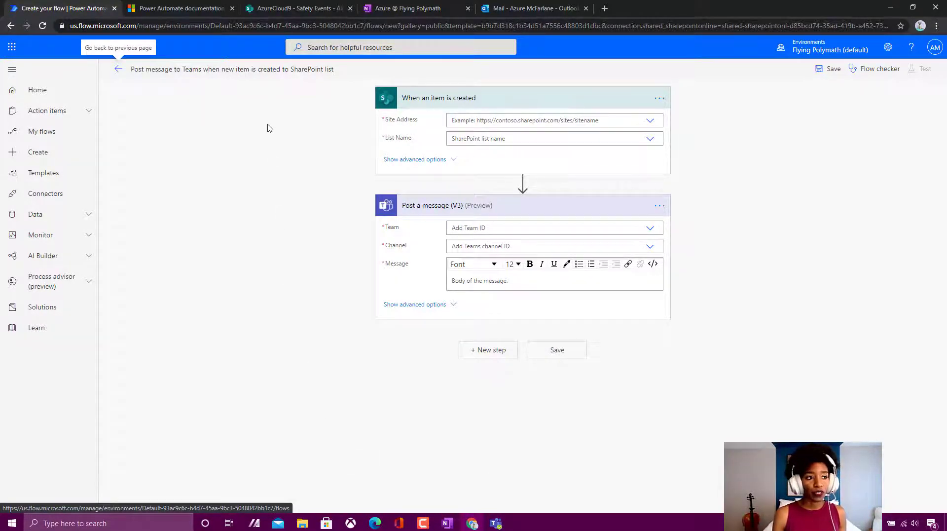
# Rename the flow as Safety Incidents.
pyautogui.click(266, 69)
pyautogui.hotkey('ctrl', 'a')
pyautogui.write('S')
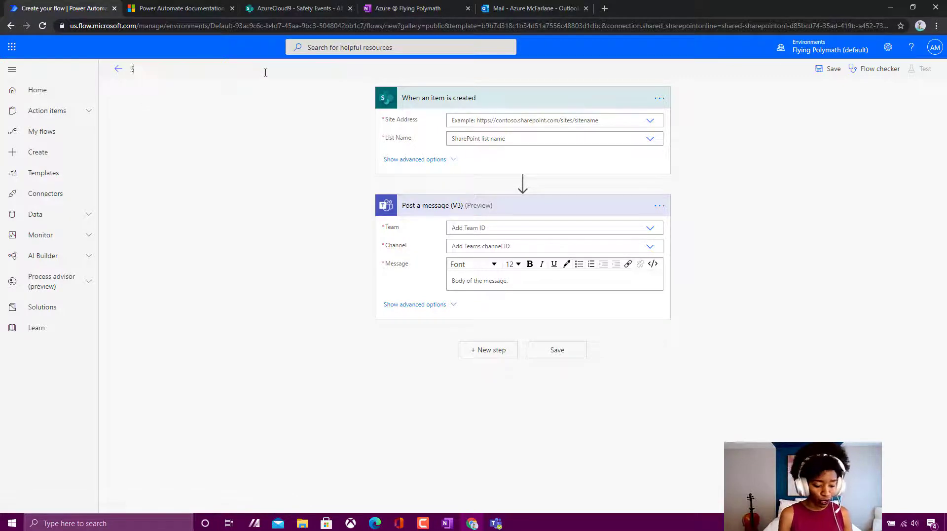
pyautogui.write('afety Inc')
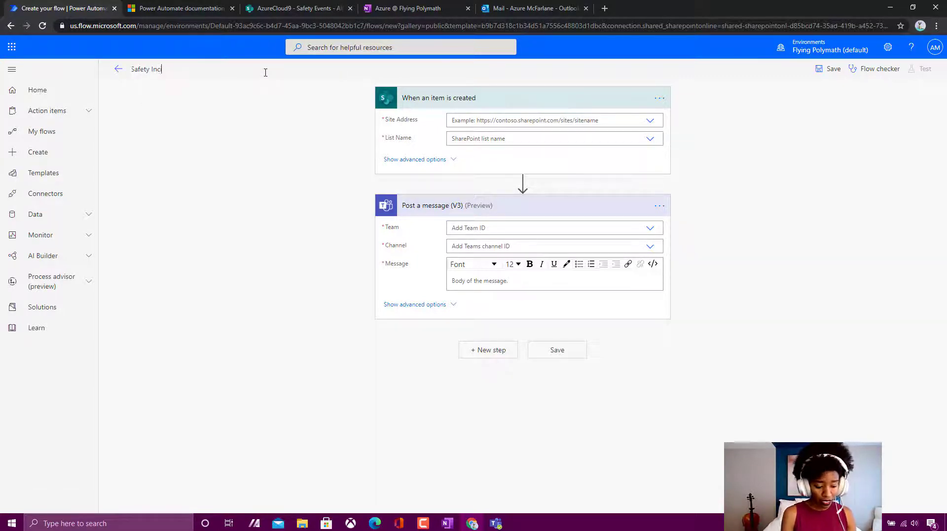
pyautogui.write('idents')
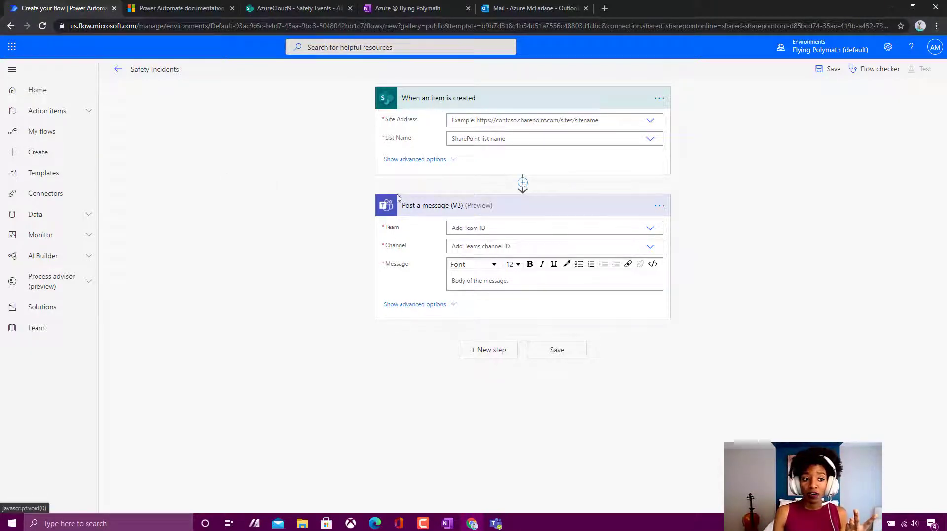
# Rename the SharePoint trigger as "When an item is created in the safety incident list".
pyautogui.click(659, 98)
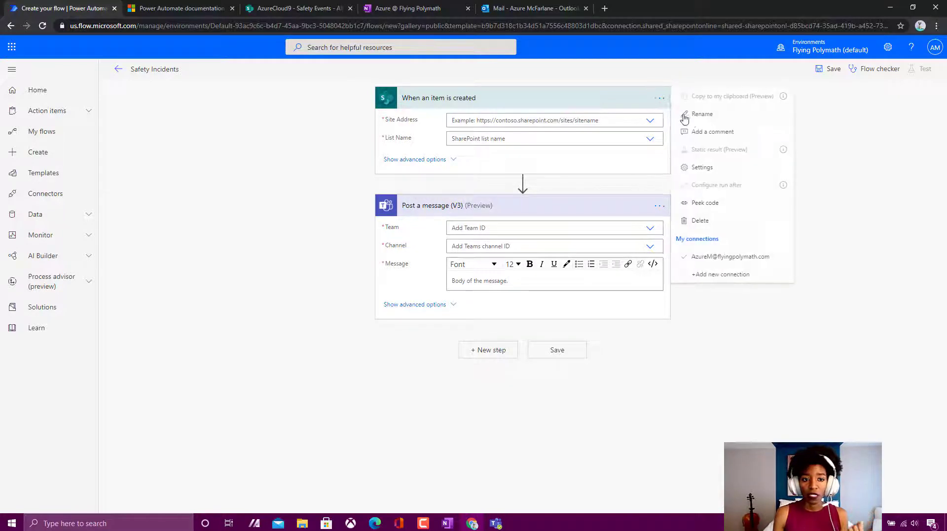
pyautogui.click(688, 117)
pyautogui.click(566, 97)
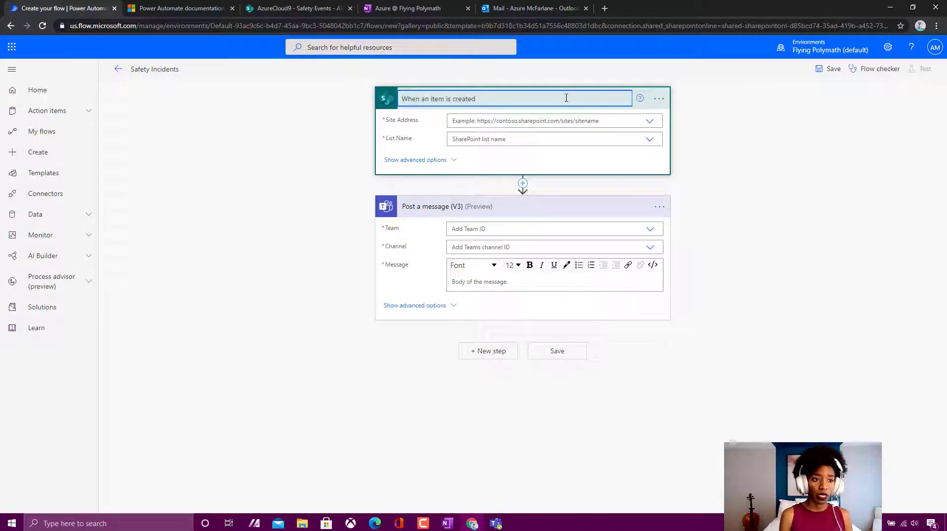
pyautogui.write('in the s')
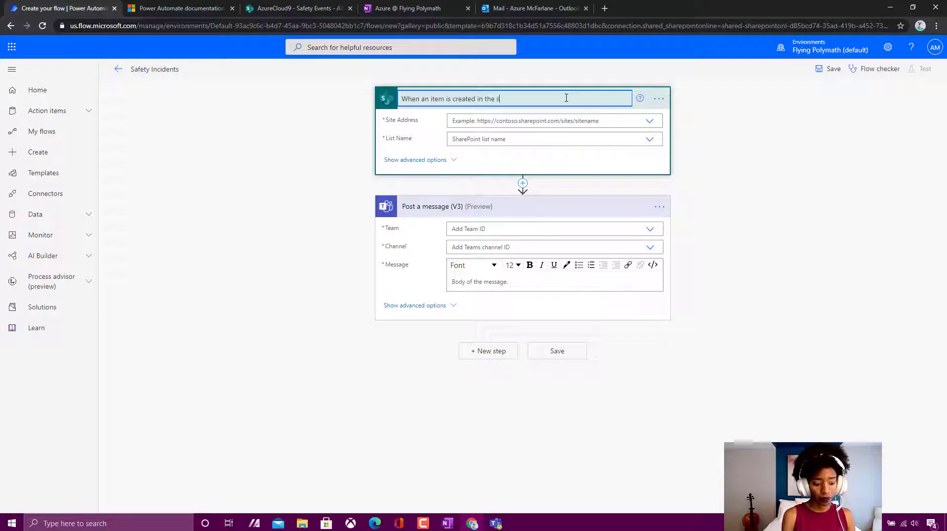
pyautogui.write('afety incident list')
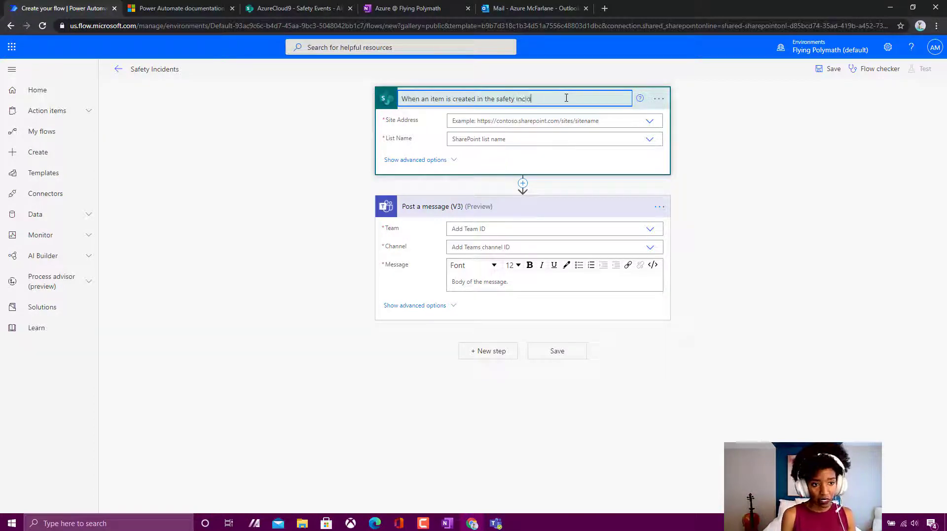
pyautogui.click(730, 138)
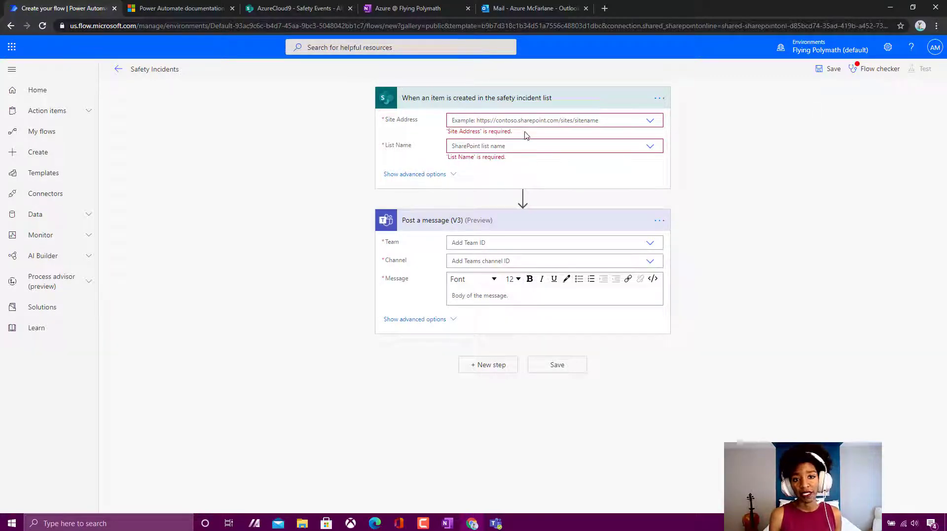
# Review the flow checker's errors and set the renamed trigger's site address to AzureCloud9 and its list to Safety Events.
pyautogui.click(876, 74)
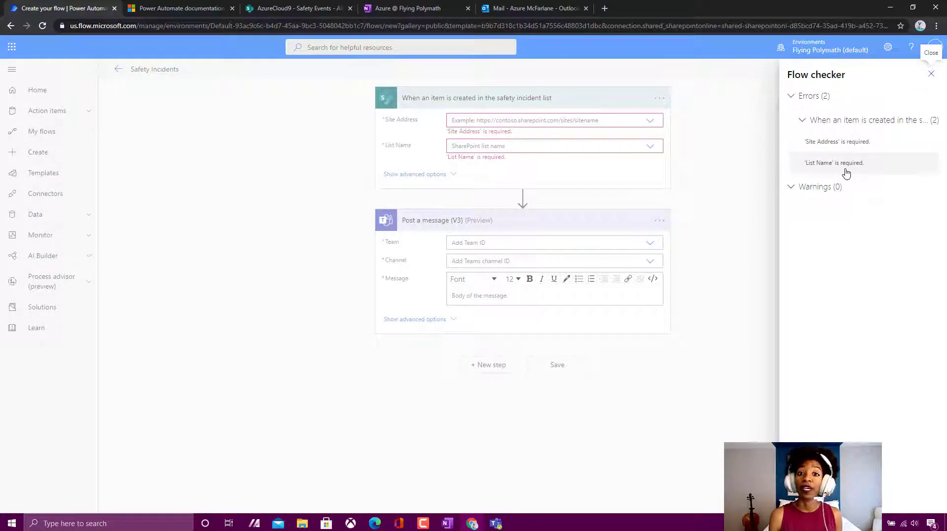
pyautogui.click(711, 175)
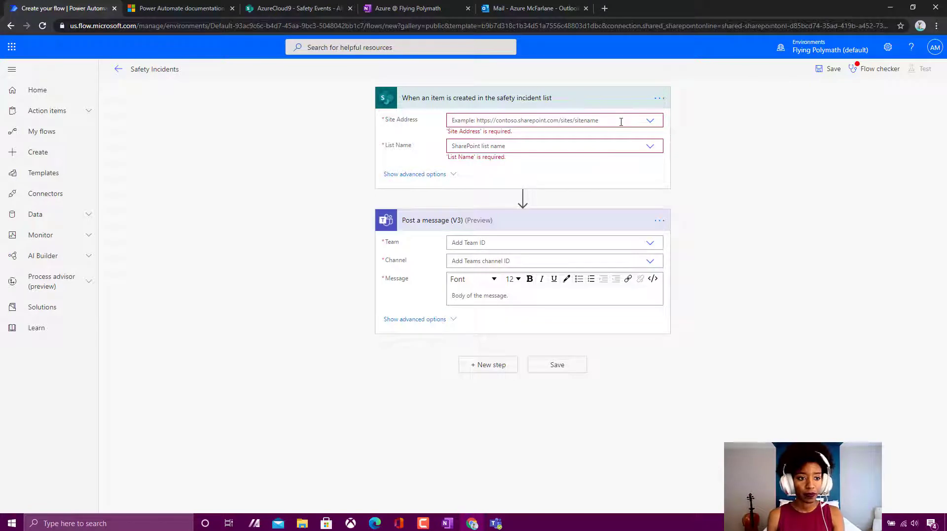
pyautogui.click(597, 121)
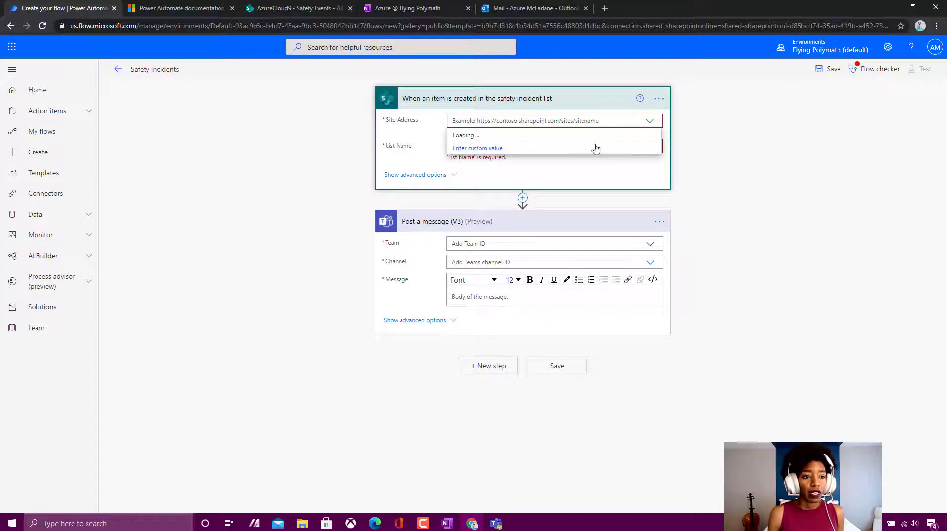
pyautogui.click(563, 137)
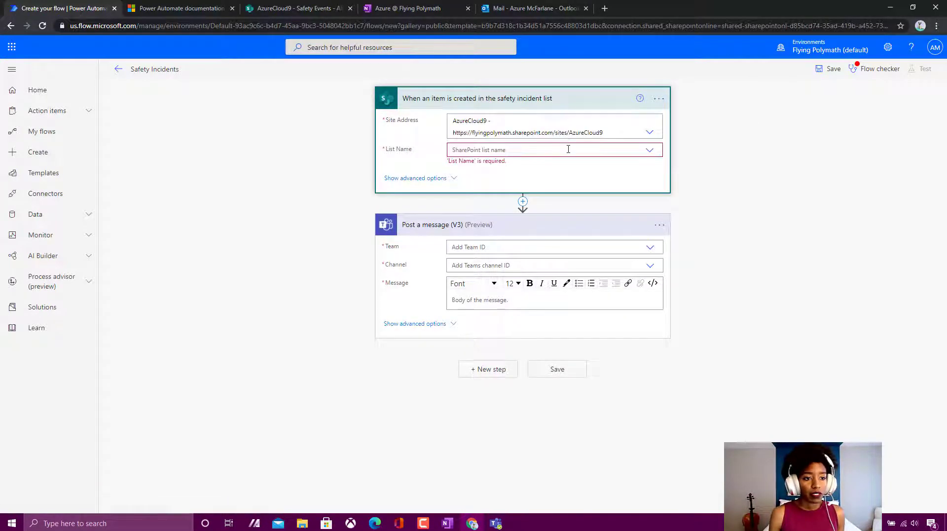
pyautogui.click(567, 149)
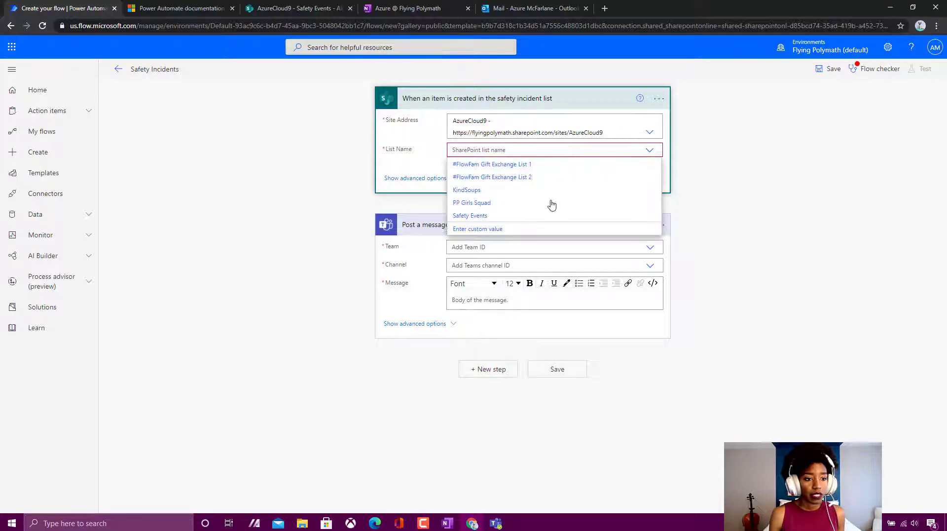
pyautogui.click(548, 217)
pyautogui.click(762, 148)
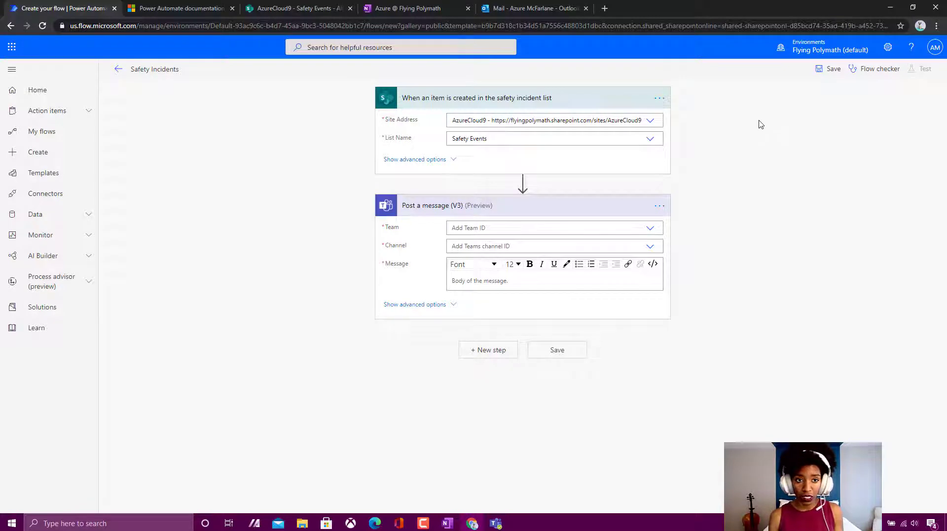
# Delete the SharePoint trigger from the flow and add a fresh "When an item is created" SharePoint trigger in its place.
pyautogui.click(661, 98)
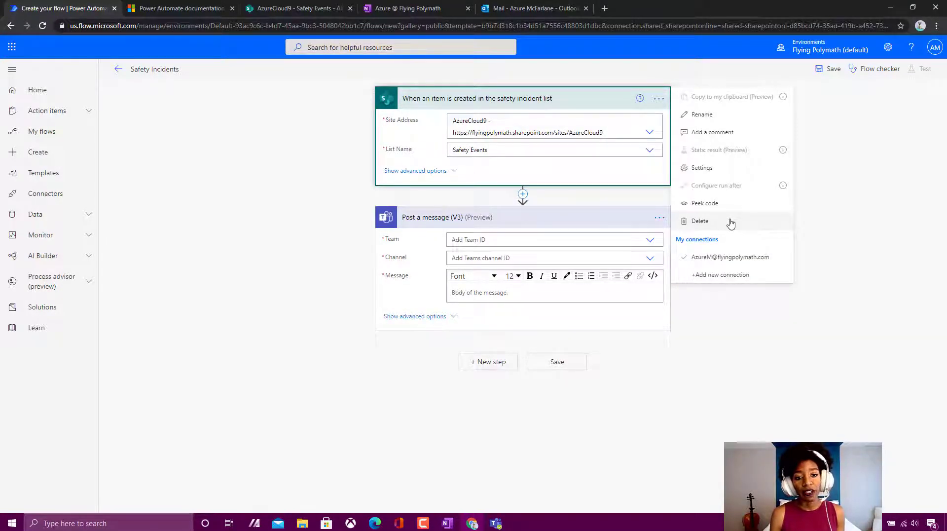
pyautogui.click(700, 221)
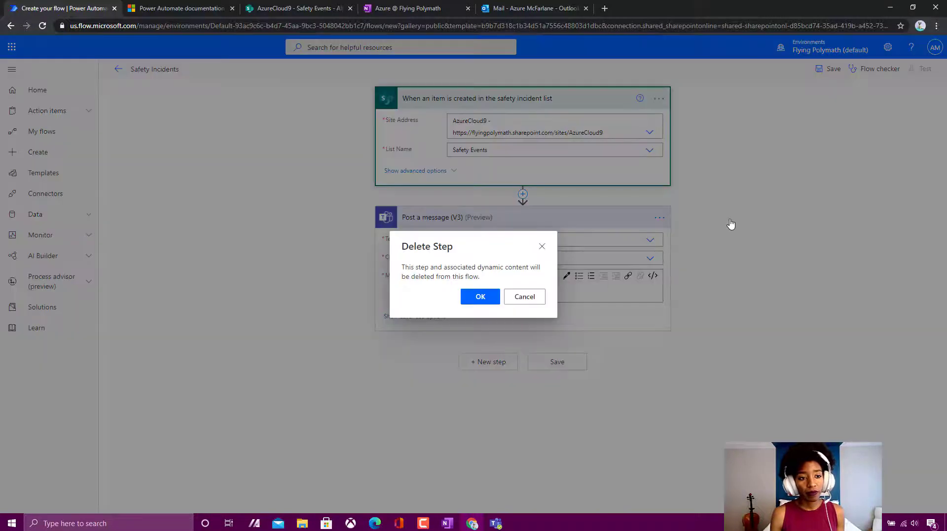
pyautogui.click(473, 298)
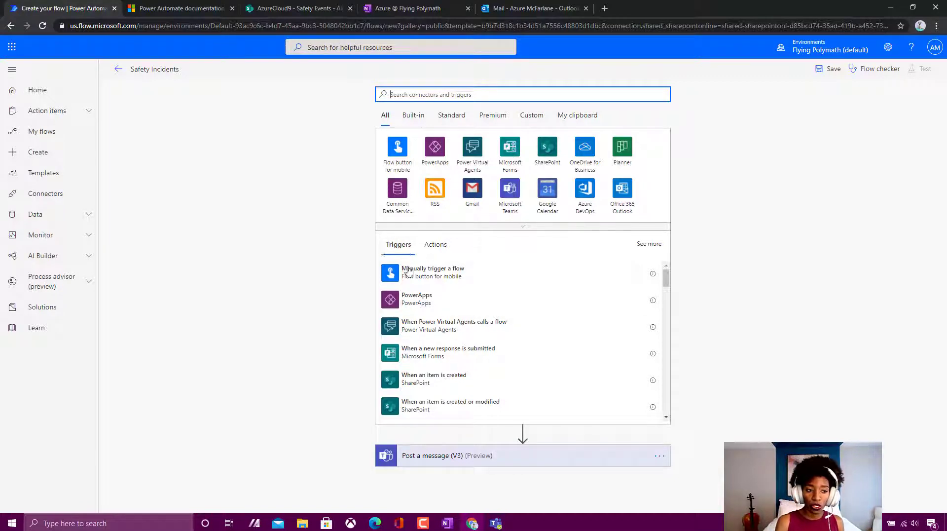
pyautogui.scroll(-5, 422, 353)
pyautogui.scroll(5, 422, 350)
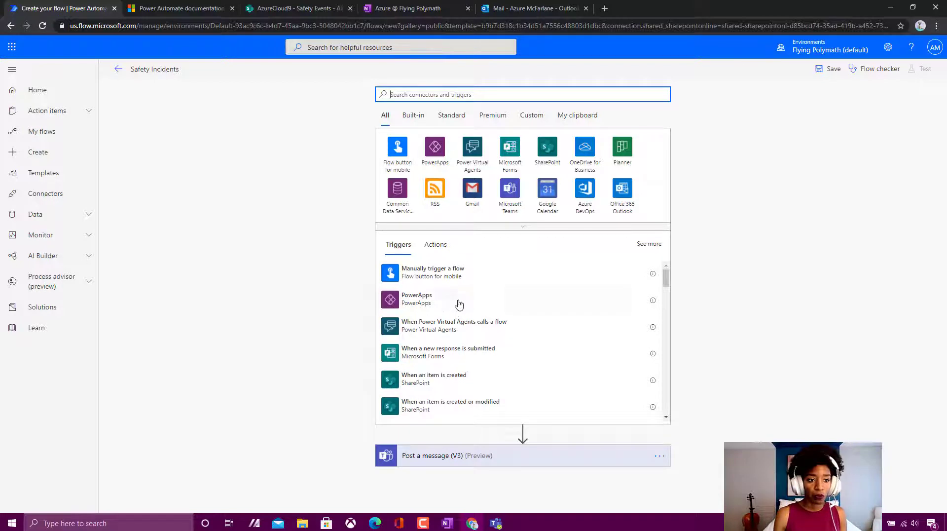
pyautogui.click(424, 380)
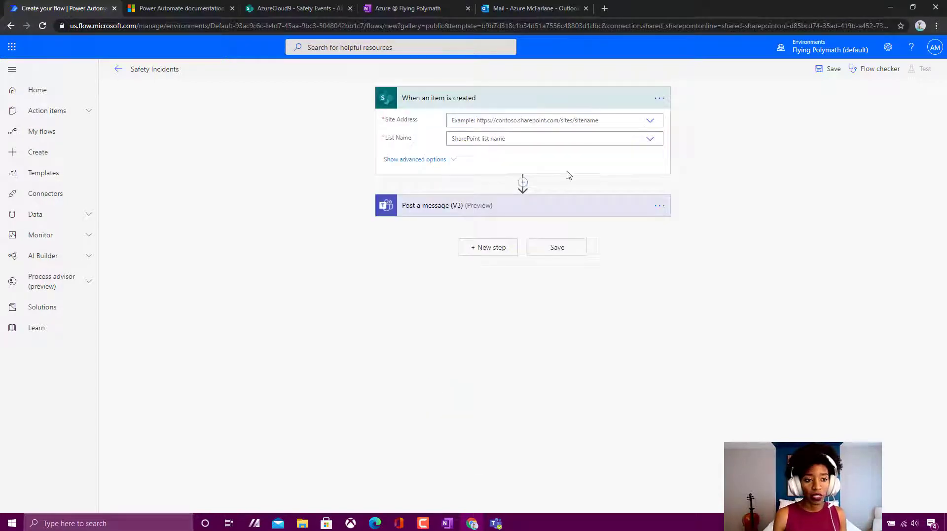
# Set the "When an item is created" trigger's site address to AzureCloud9 and its list name to Safety Events.
pyautogui.click(649, 123)
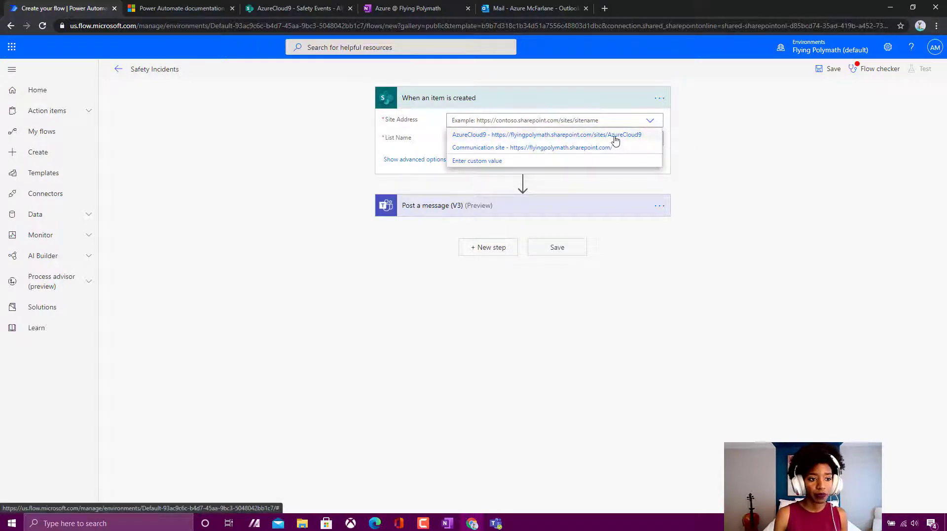
pyautogui.click(614, 137)
pyautogui.click(611, 140)
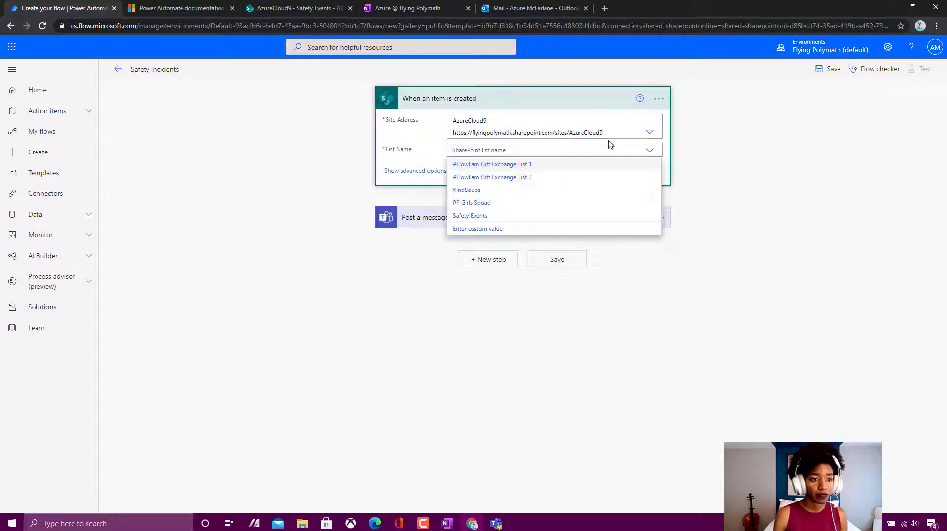
pyautogui.click(514, 217)
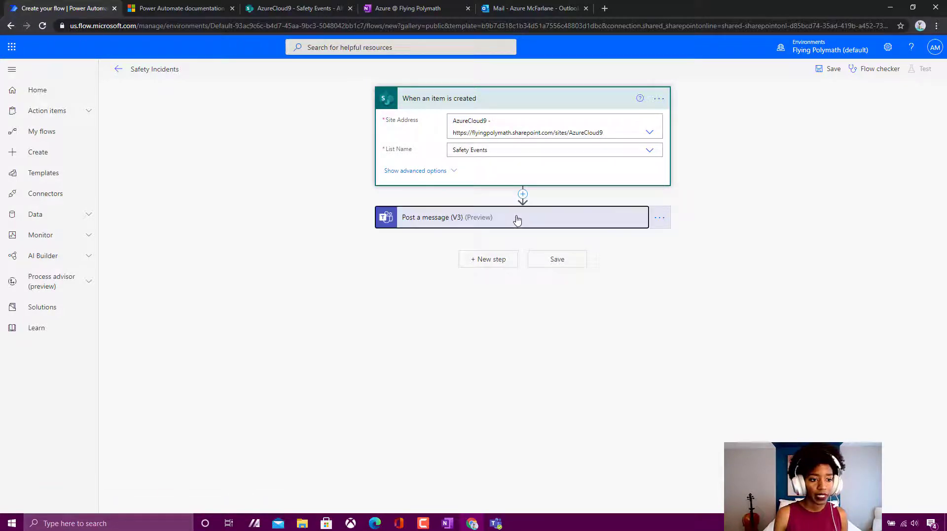
# Expand the Teams message action and rename it as "Post a message to safety channel".
pyautogui.click(516, 219)
pyautogui.click(658, 206)
pyautogui.click(686, 279)
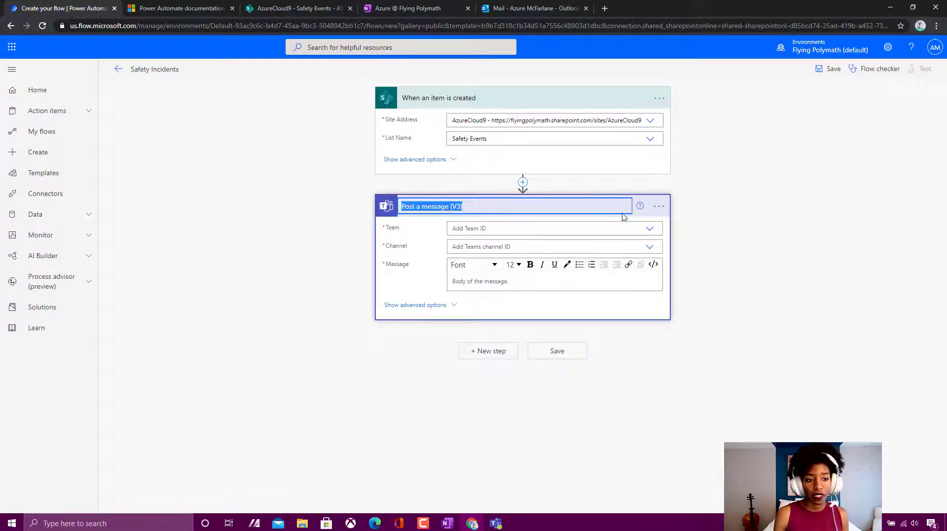
pyautogui.click(551, 206)
pyautogui.press('BackSpace')
pyautogui.press('BackSpace')
pyautogui.press('BackSpace')
pyautogui.press('BackSpace')
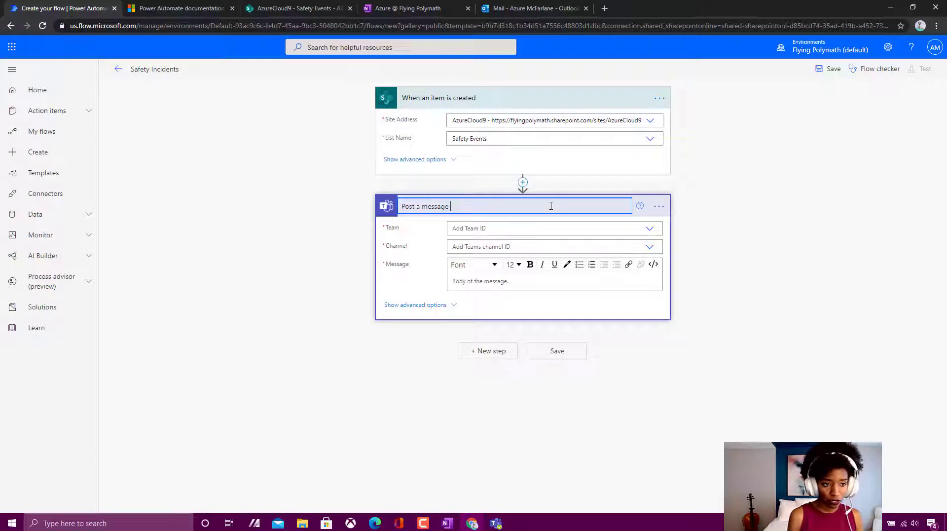
pyautogui.write('to safety chanel')
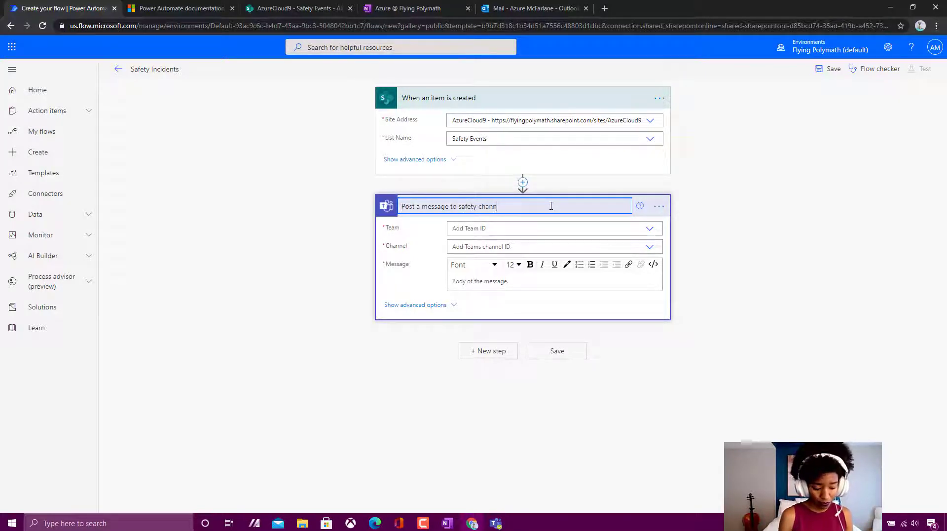
pyautogui.click(707, 230)
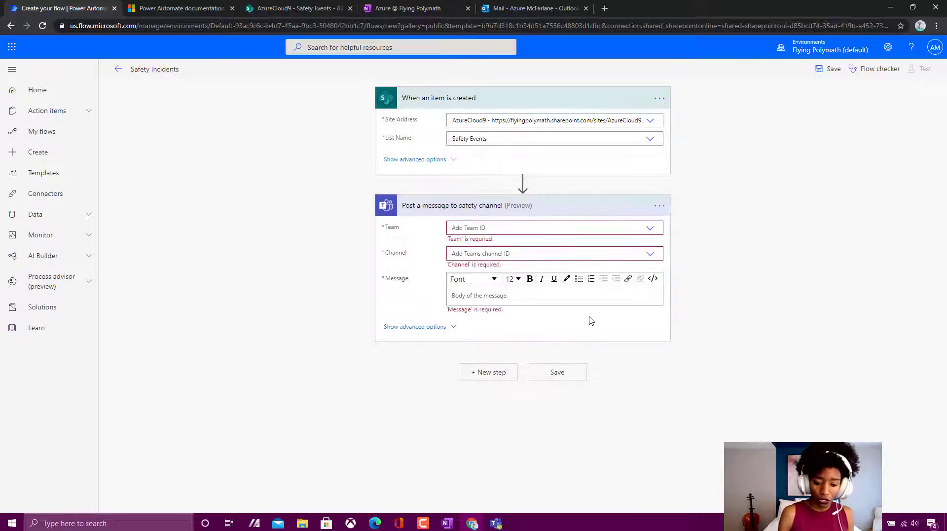
# Switch to Microsoft Teams and view the posts in the Azure Cloud9 team's Automated Safety Events channel.
pyautogui.click(496, 523)
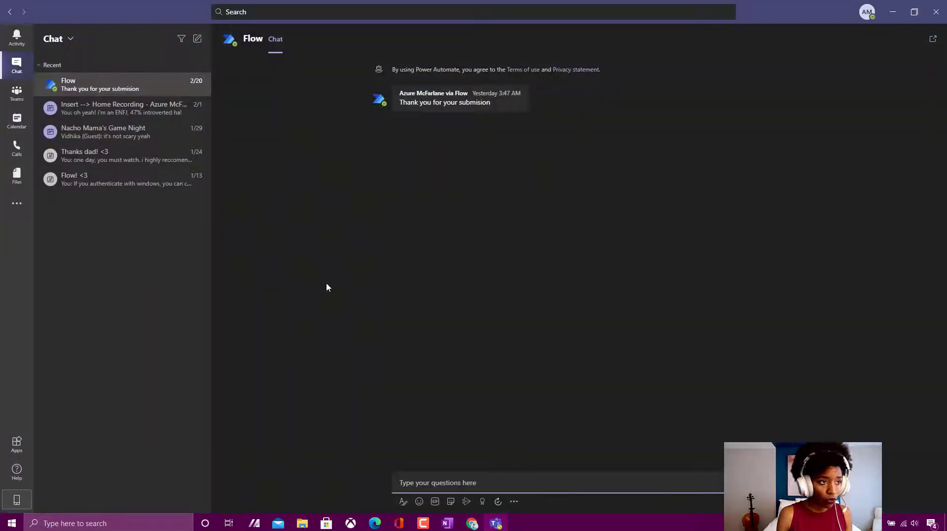
pyautogui.click(16, 91)
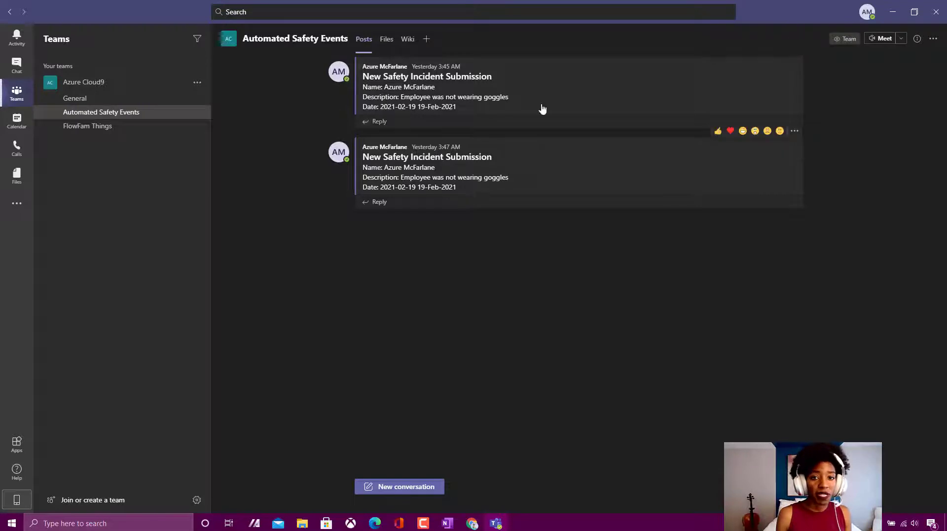
# Examine who the posts in the Automated Safety Events channel in Microsoft Teams come from, and return to the flow in the browser.
pyautogui.click(472, 523)
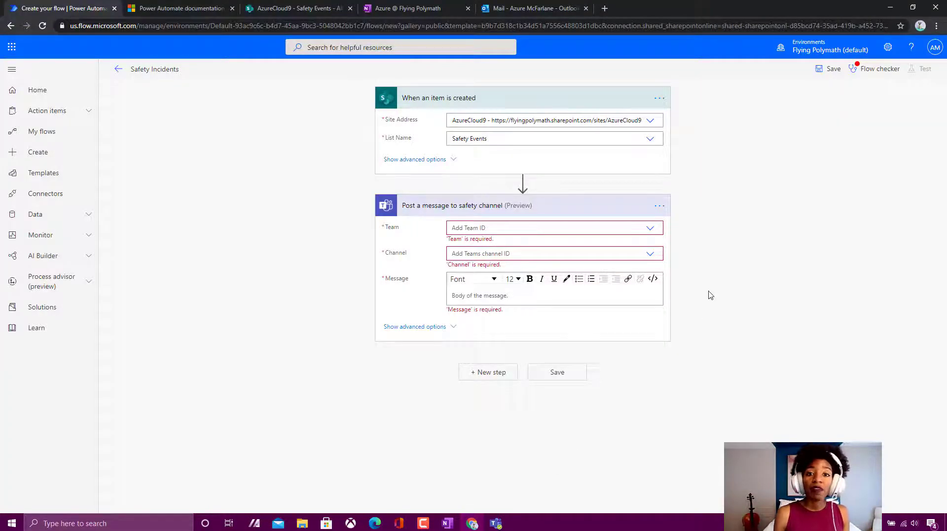
pyautogui.click(496, 522)
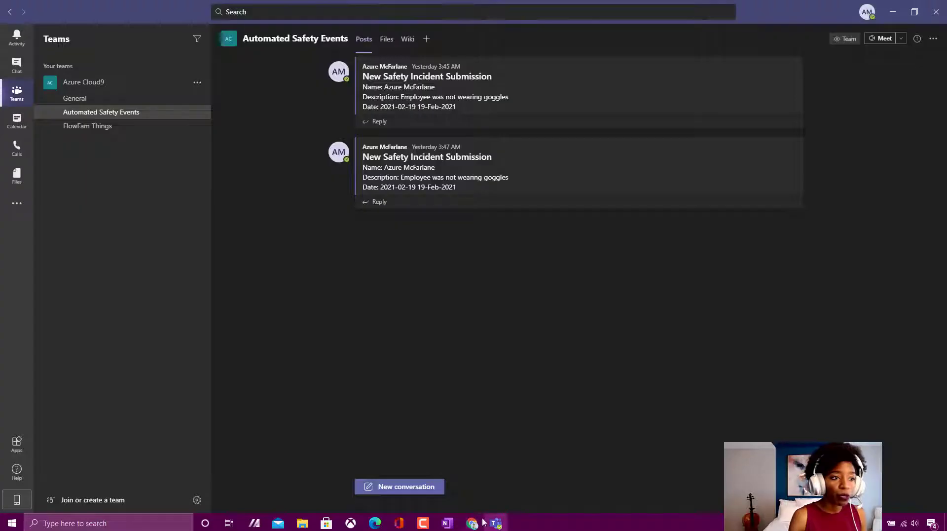
pyautogui.moveTo(339, 75)
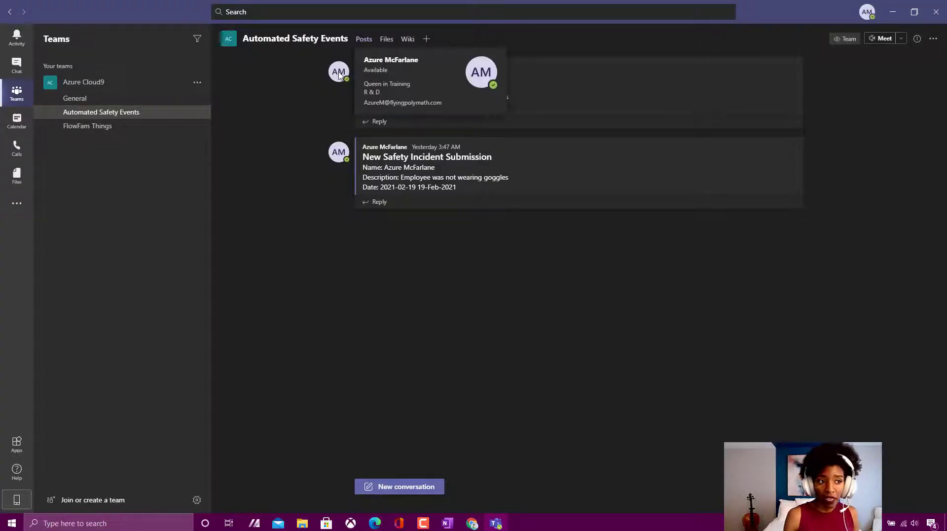
pyautogui.click(496, 523)
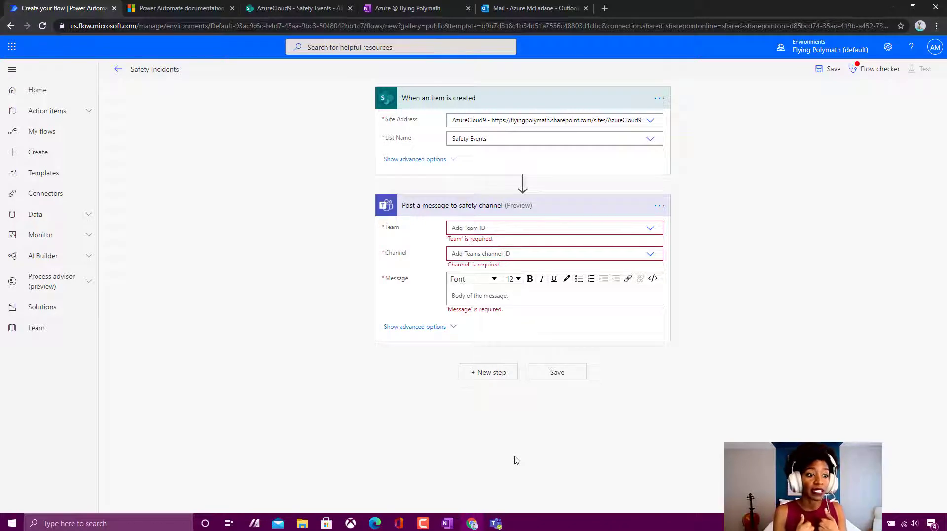
# Search the Microsoft Teams actions for "flow bot" in a new action below the trigger, and discard that action without choosing one.
pyautogui.click(523, 182)
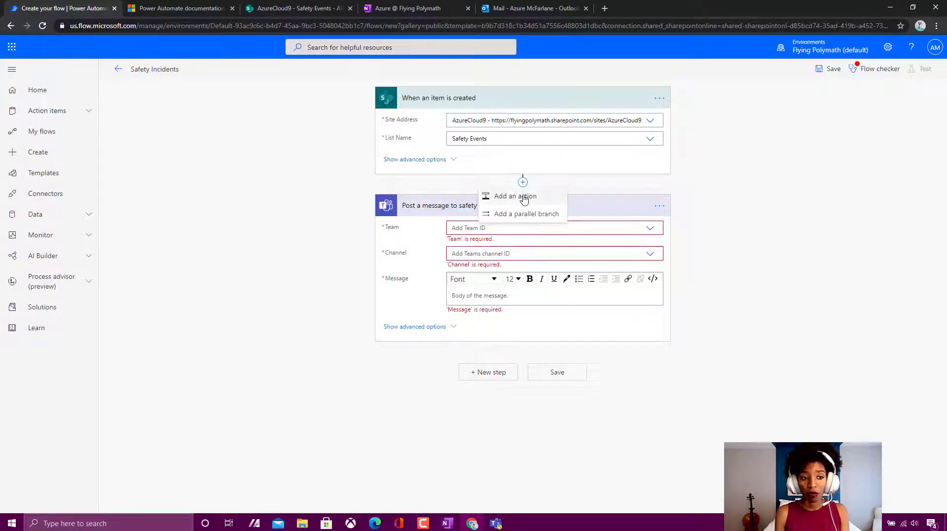
pyautogui.click(524, 197)
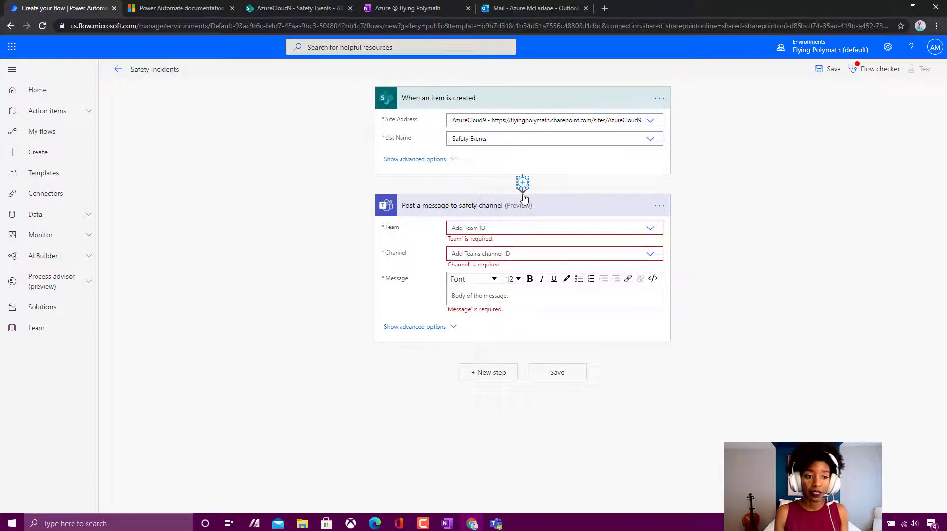
pyautogui.write('teams')
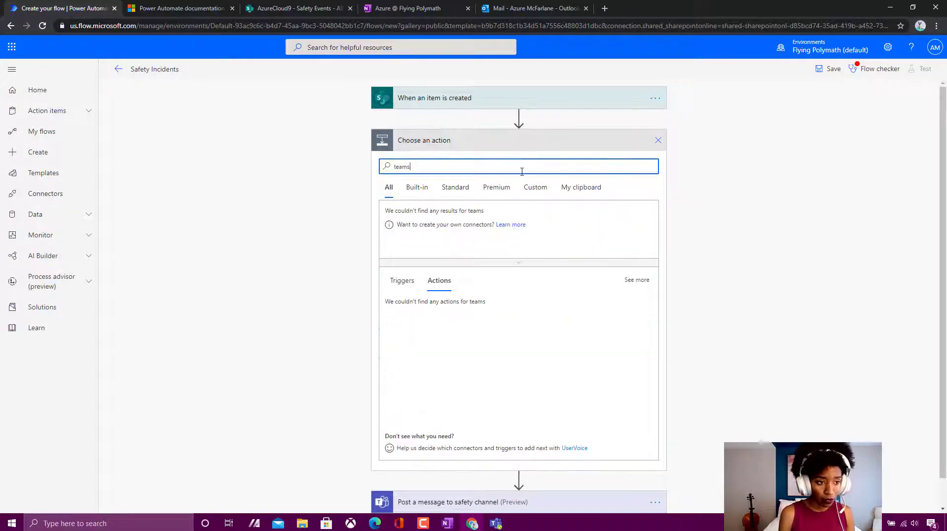
pyautogui.click(395, 230)
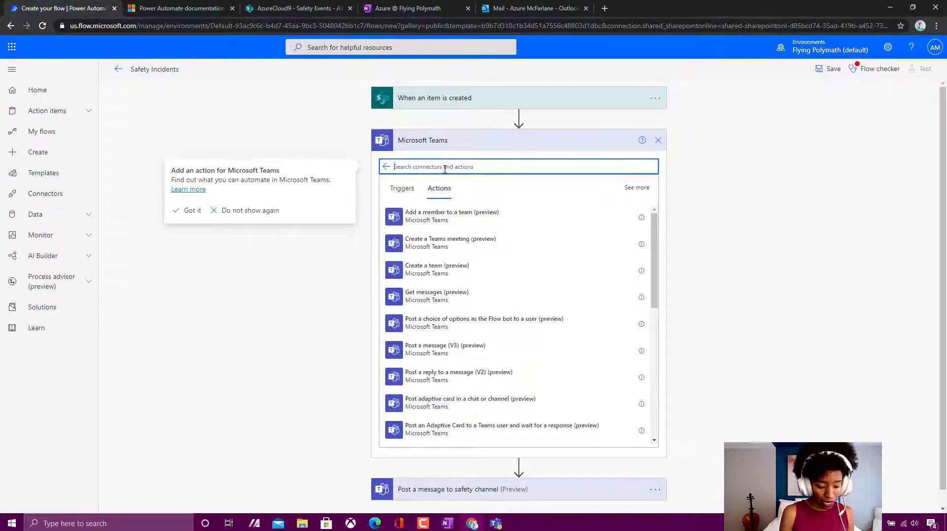
pyautogui.write('flow b')
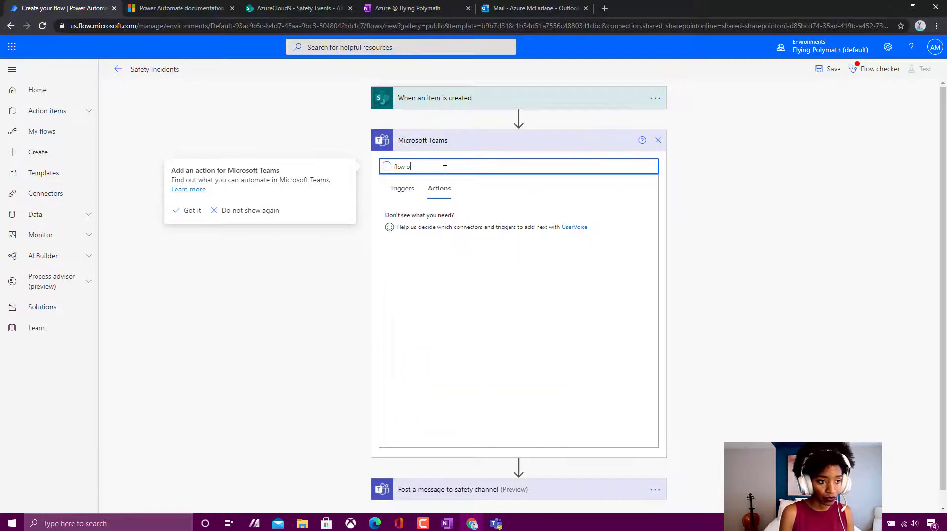
pyautogui.write('ot')
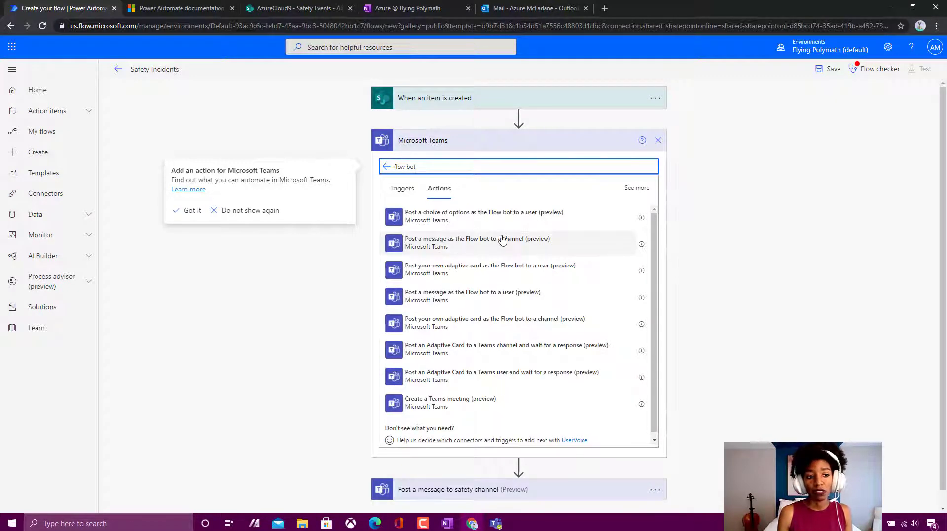
pyautogui.click(658, 140)
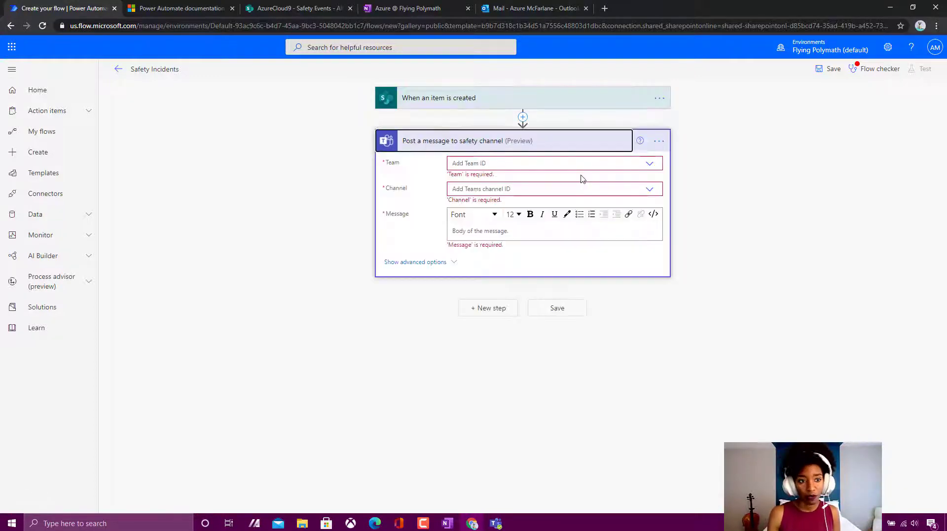
# Set the Teams message action's team to Azure Cloud9 and its channel to Automated Safety Events.
pyautogui.click(621, 164)
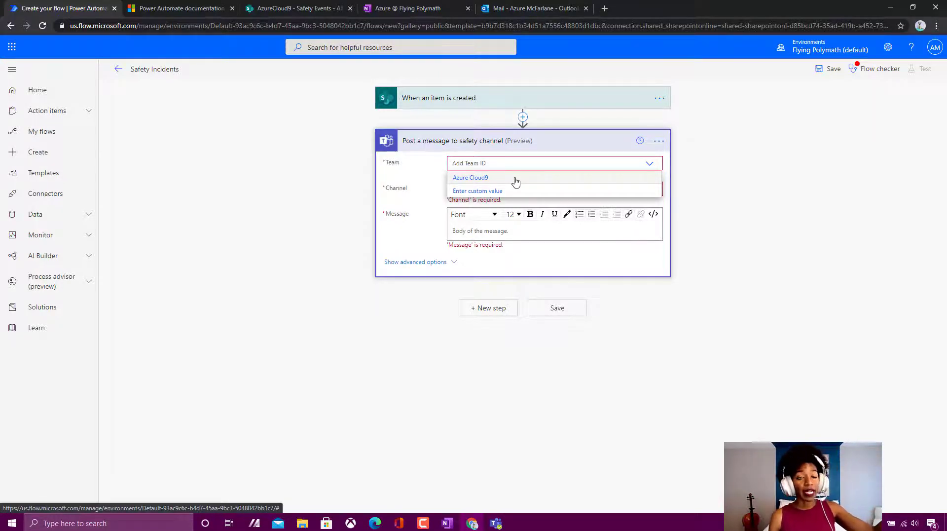
pyautogui.click(476, 177)
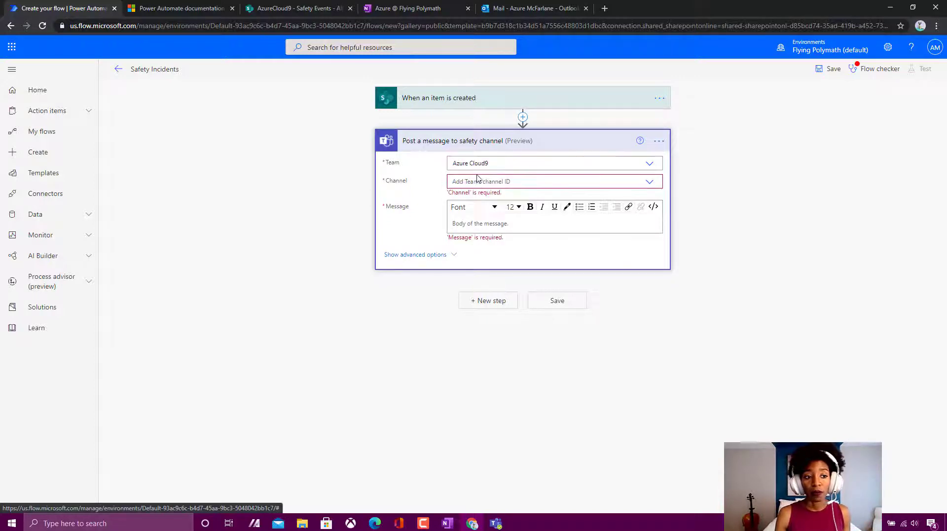
pyautogui.click(492, 181)
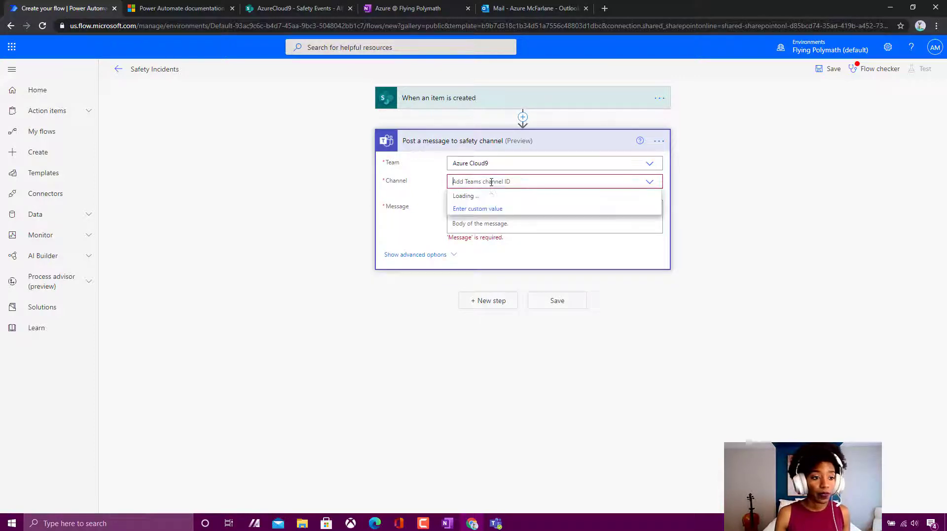
pyautogui.click(488, 211)
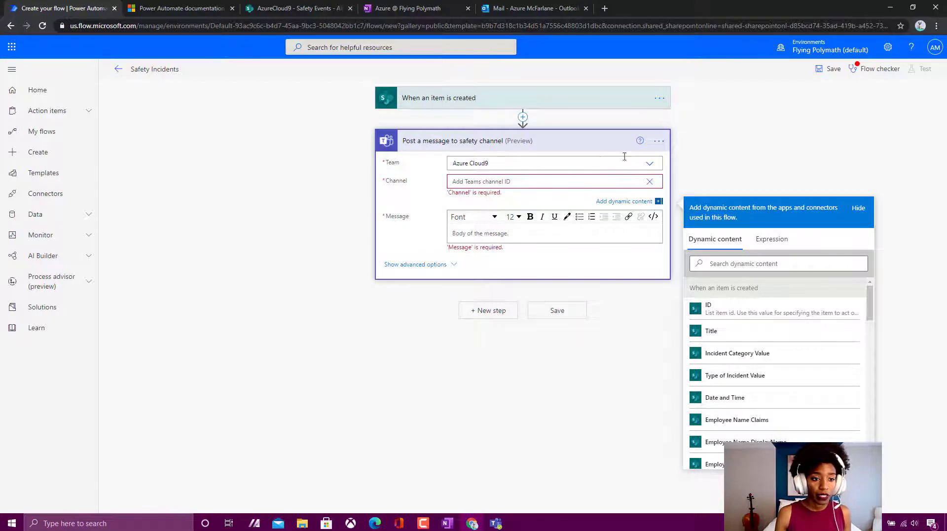
pyautogui.click(650, 181)
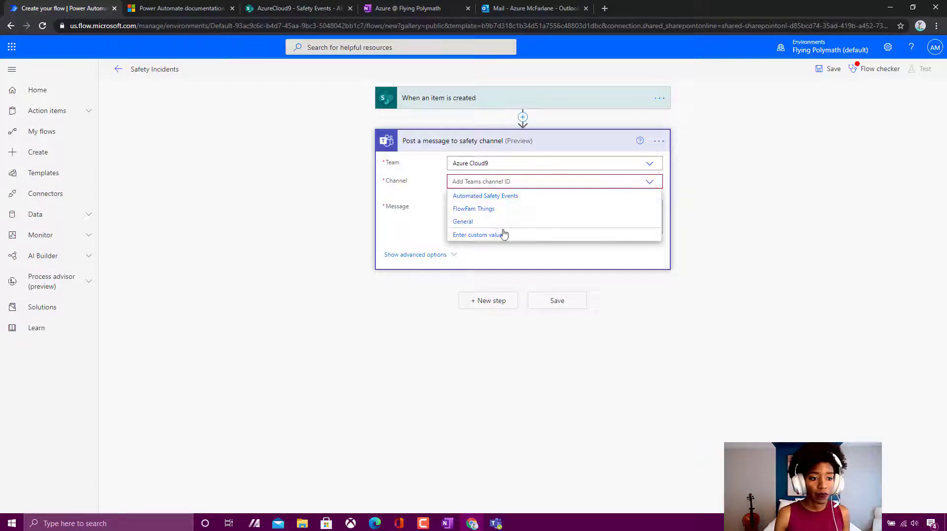
pyautogui.click(506, 196)
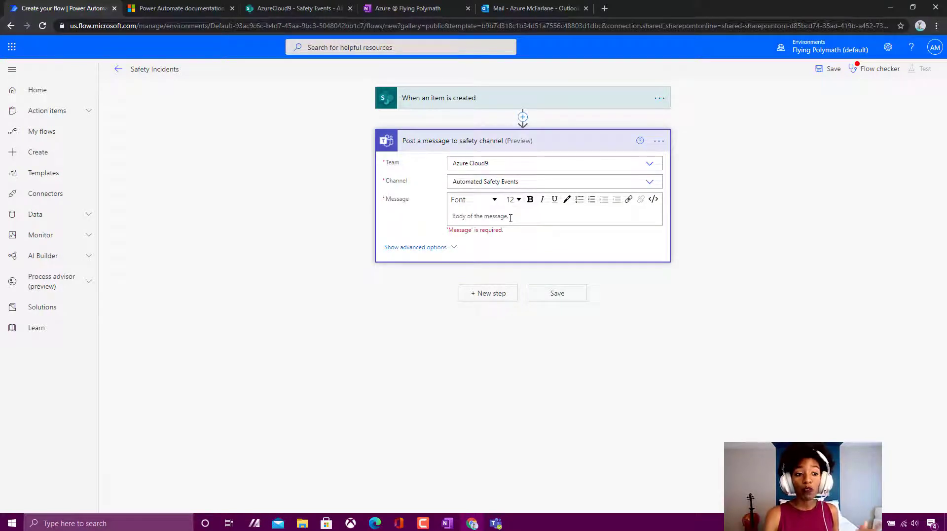
# Review the list choices in the "When an item is created" trigger without changing the selected list.
pyautogui.click(511, 218)
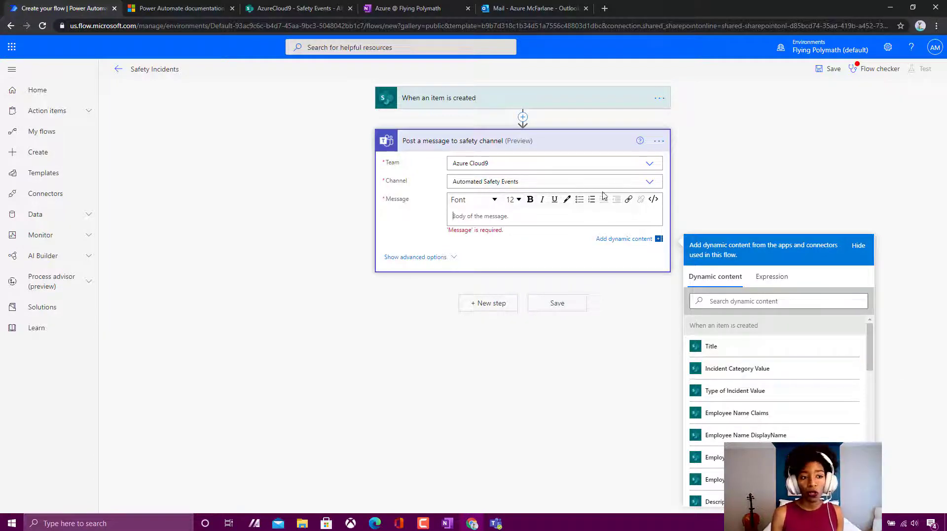
pyautogui.click(596, 98)
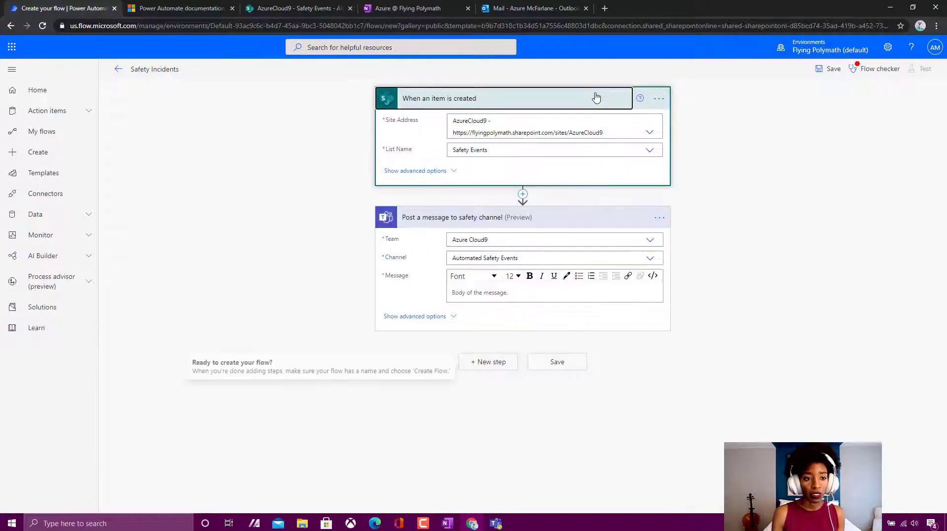
pyautogui.click(600, 150)
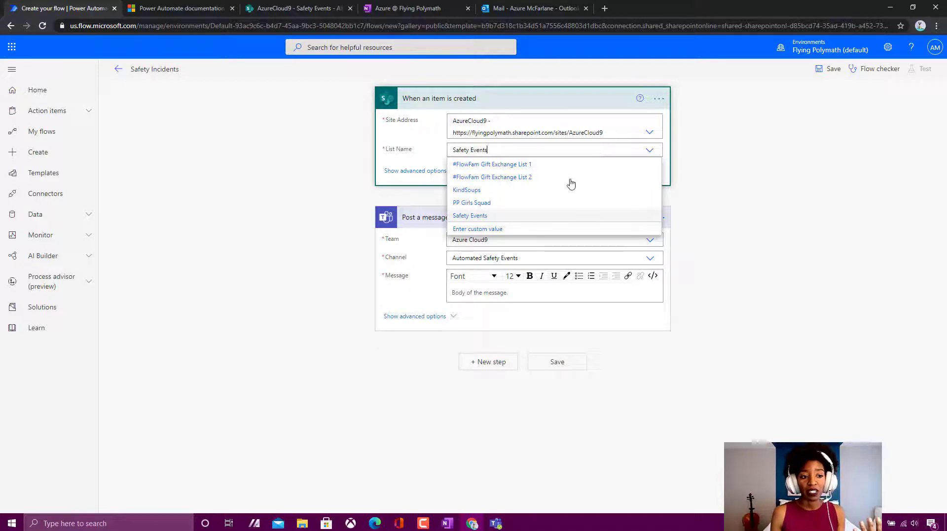
pyautogui.click(747, 195)
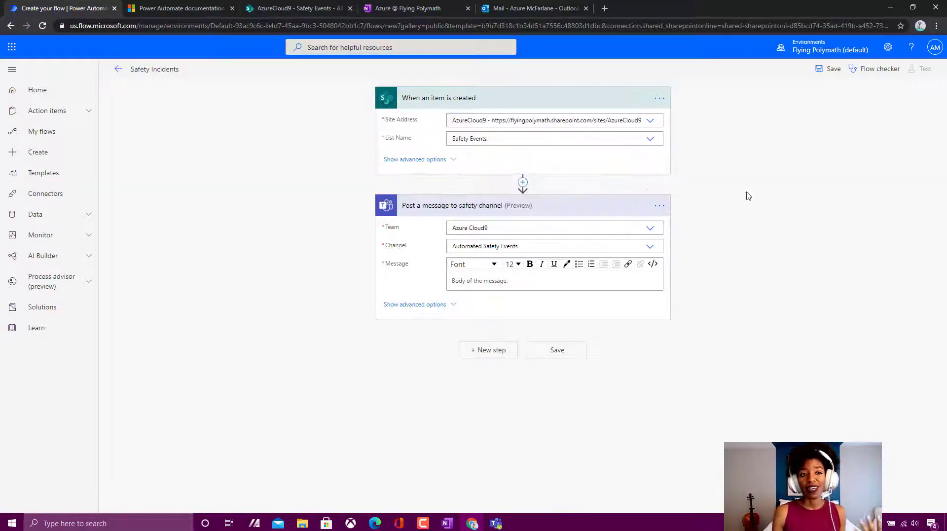
# Examine the dynamic content from the "When an item is created" trigger that is available for the Teams message body.
pyautogui.click(596, 279)
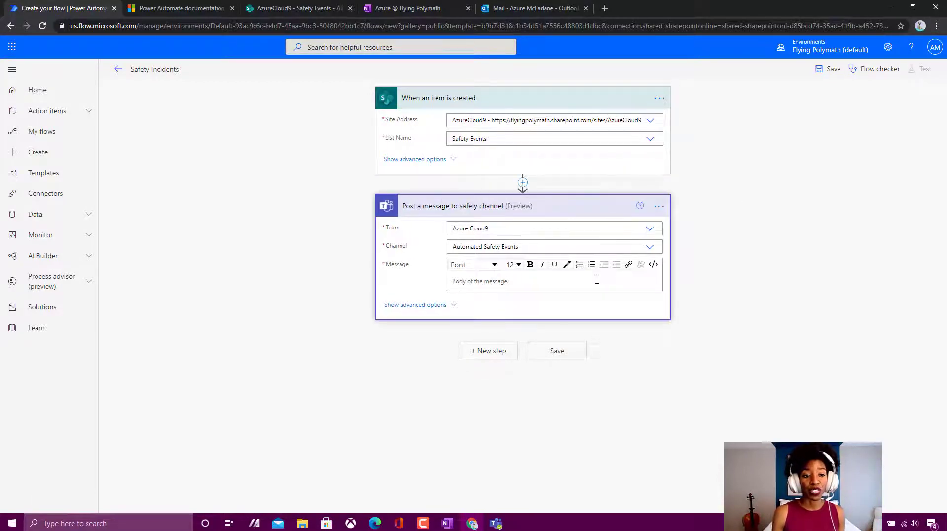
pyautogui.scroll(-1, 718, 223)
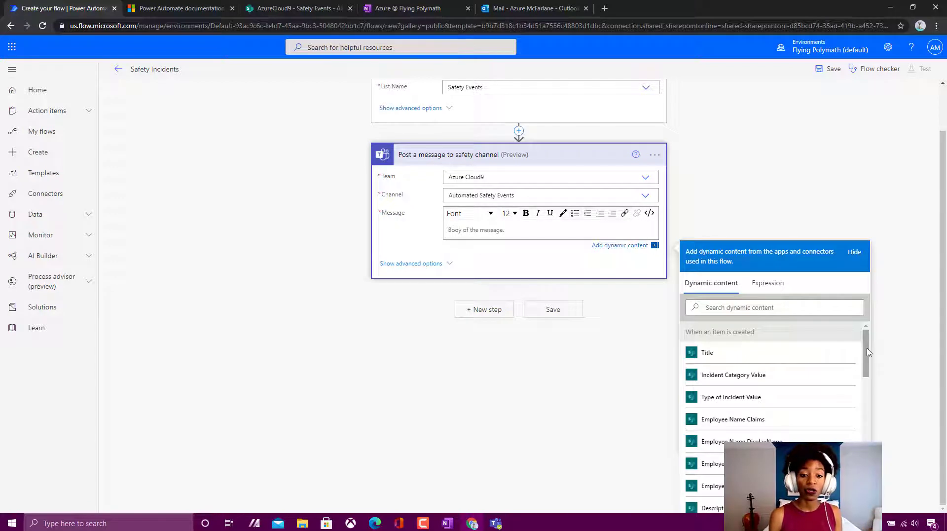
pyautogui.moveTo(868, 352); pyautogui.dragTo(868, 361)
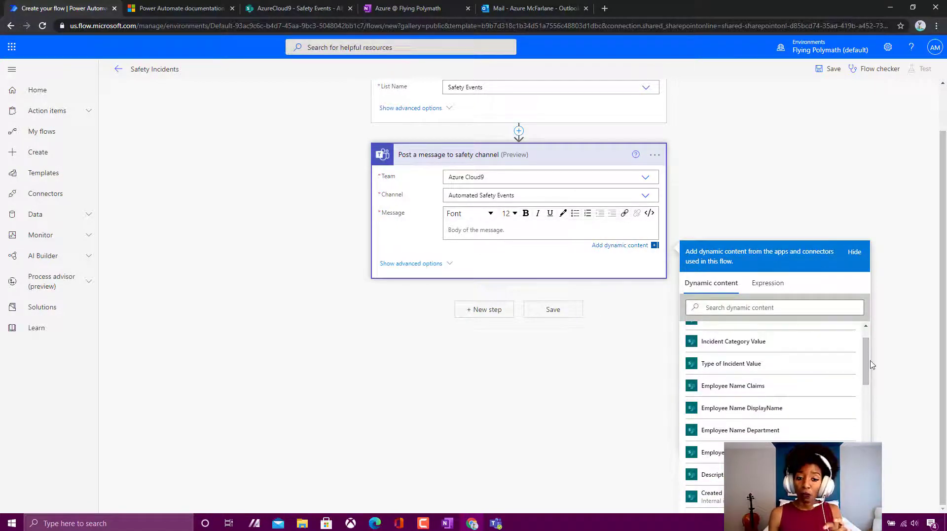
pyautogui.moveTo(868, 361)
pyautogui.mouseDown()
pyautogui.moveTo(868, 380)
pyautogui.moveTo(868, 370)
pyautogui.mouseUp()
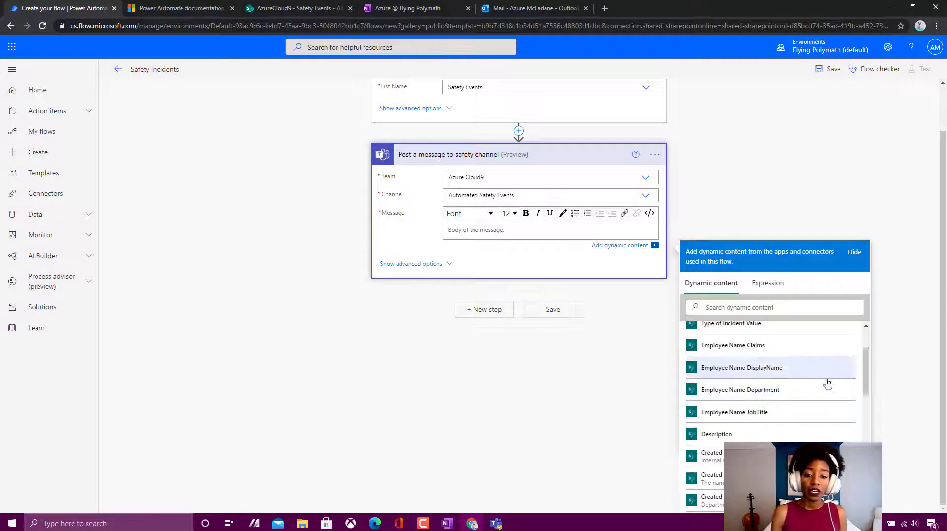
pyautogui.scroll(-1, 868, 376)
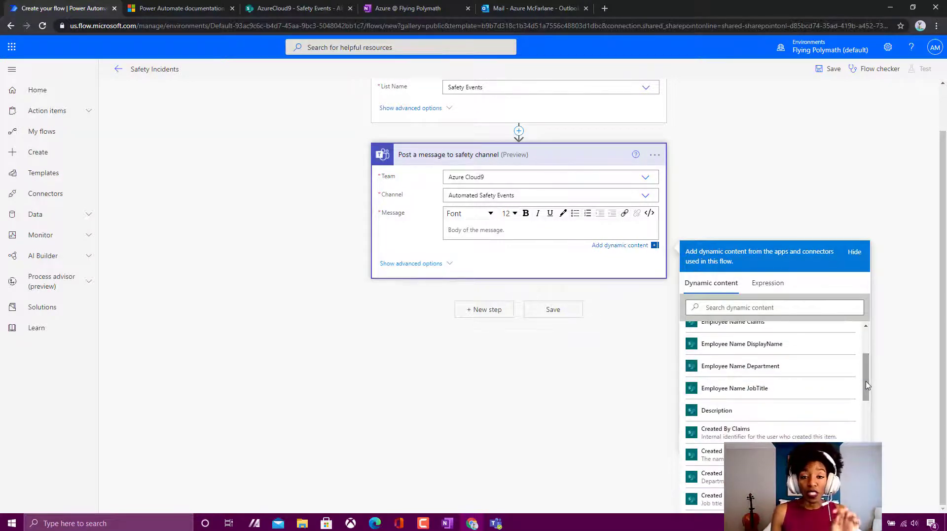
pyautogui.scroll(-3, 867, 386)
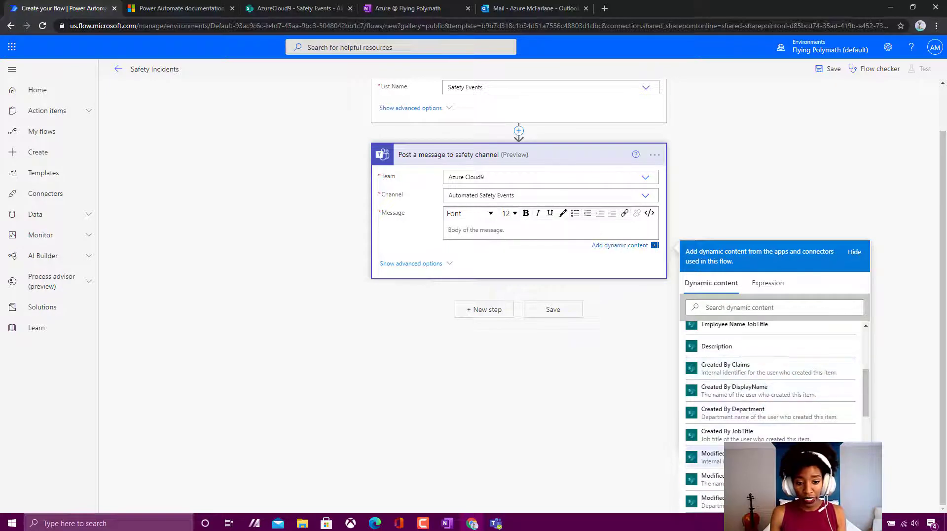
pyautogui.scroll(-10, 849, 411)
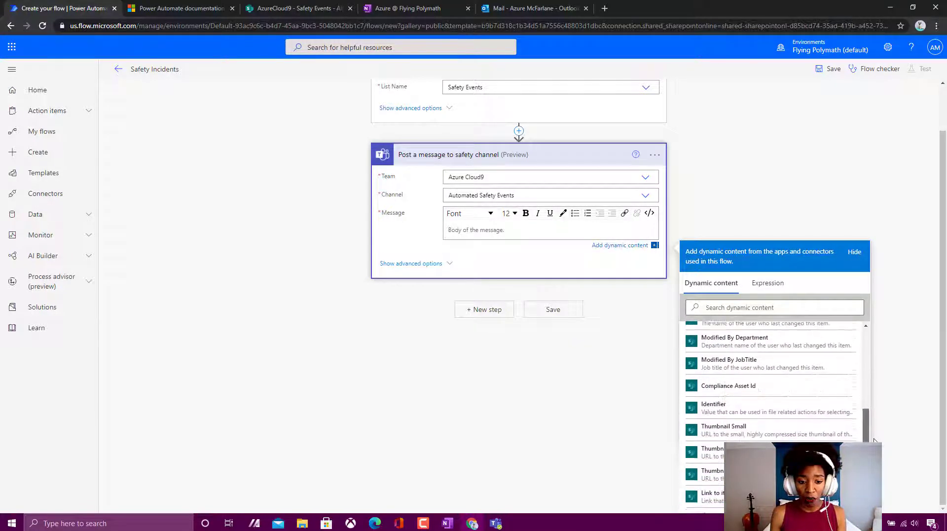
pyautogui.scroll(-2, 824, 384)
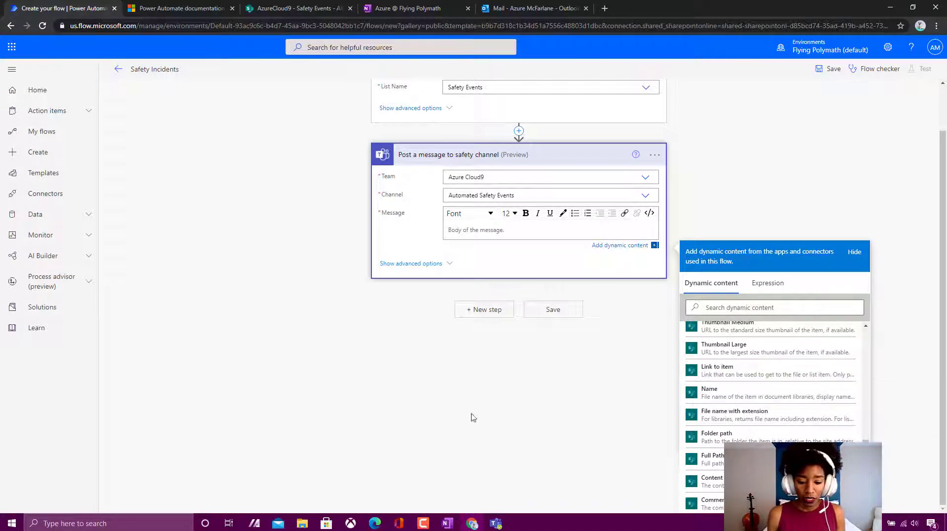
pyautogui.click(470, 230)
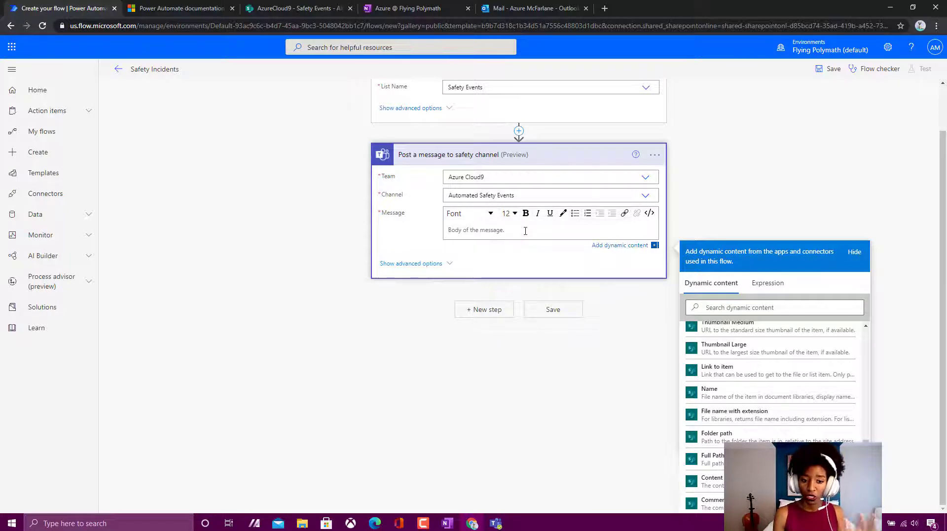
pyautogui.scroll(10, 755, 377)
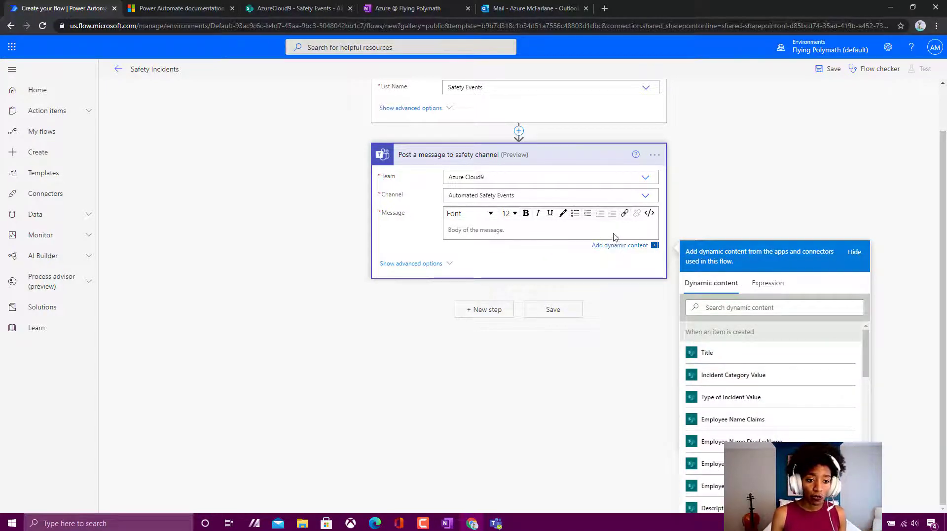
# Enter the label "Name of Employee:" in the Teams message body and make it bold.
pyautogui.click(597, 229)
pyautogui.write('Nm')
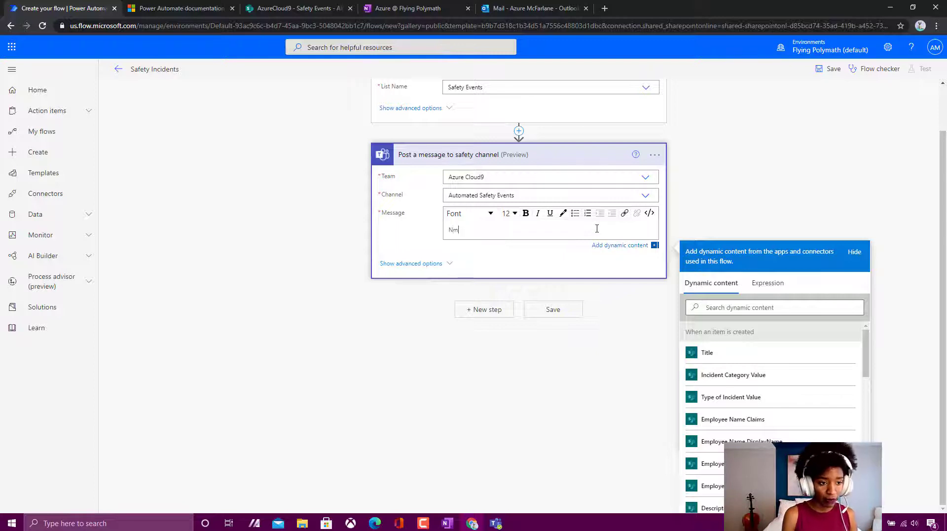
pyautogui.press('BackSpace')
pyautogui.write('ame of Employee:')
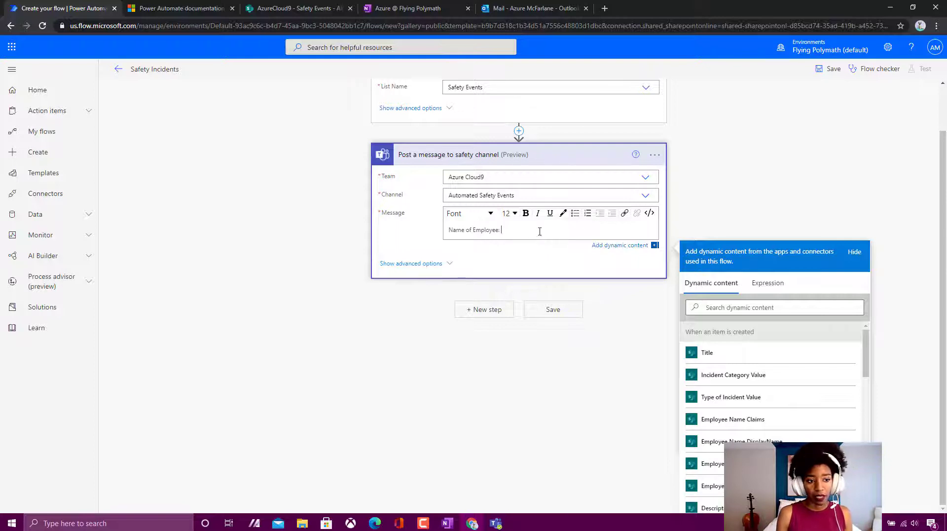
pyautogui.tripleClick(499, 228)
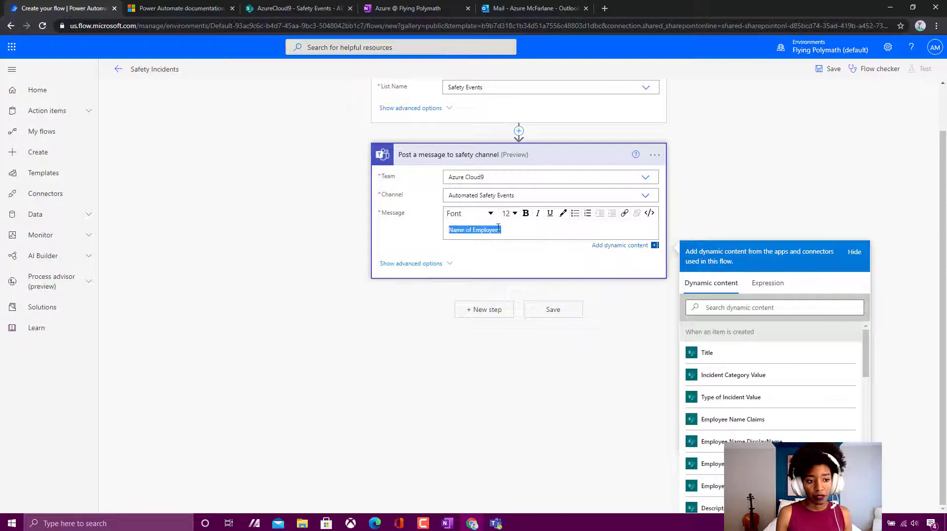
pyautogui.click(525, 213)
pyautogui.click(517, 230)
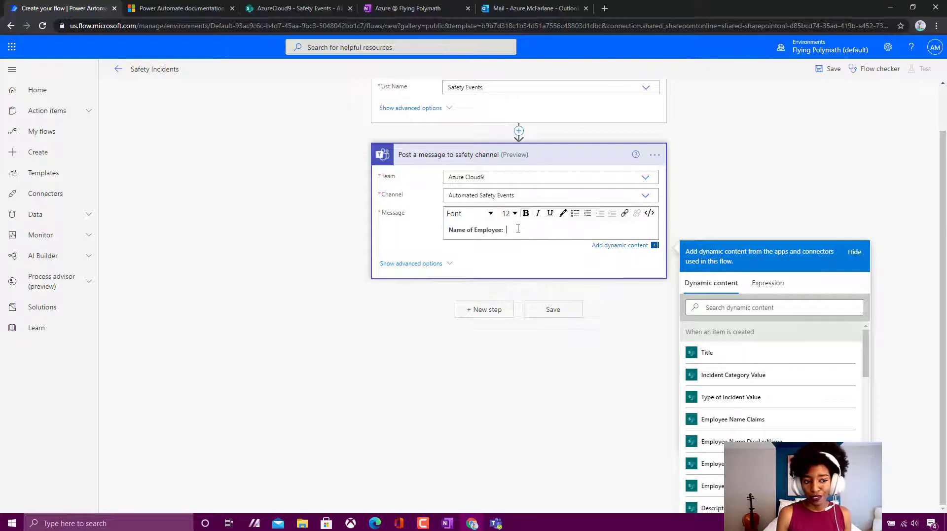
# Insert the Employee Name DisplayName dynamic value after the "Name of Employee:" label and start a new line in the message.
pyautogui.click(749, 307)
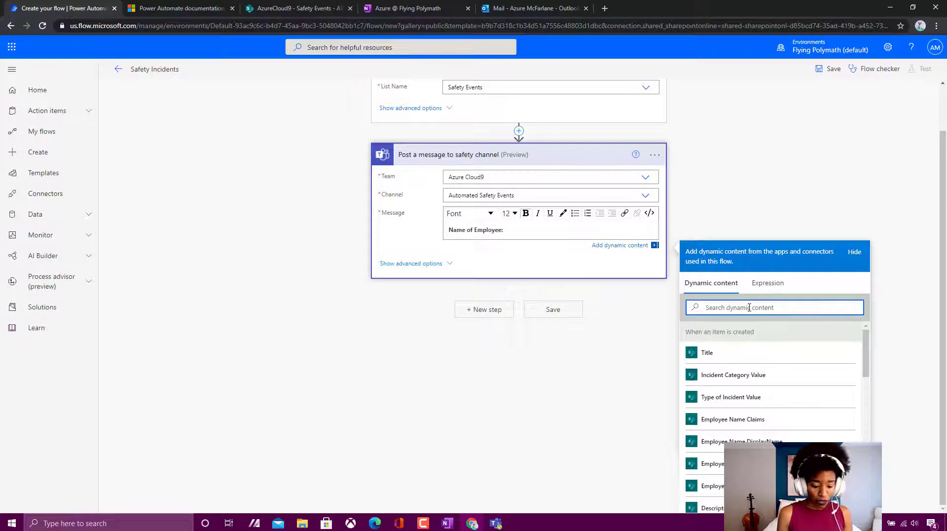
pyautogui.write('name')
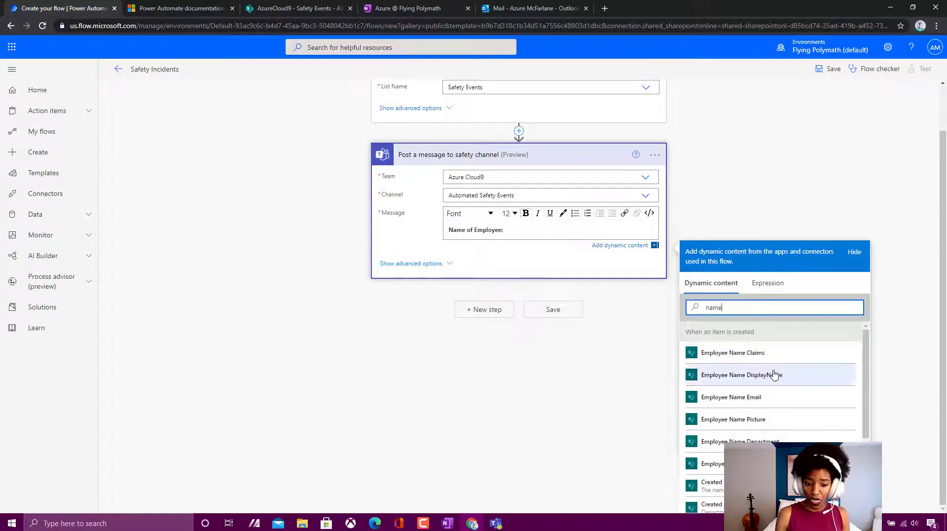
pyautogui.click(778, 376)
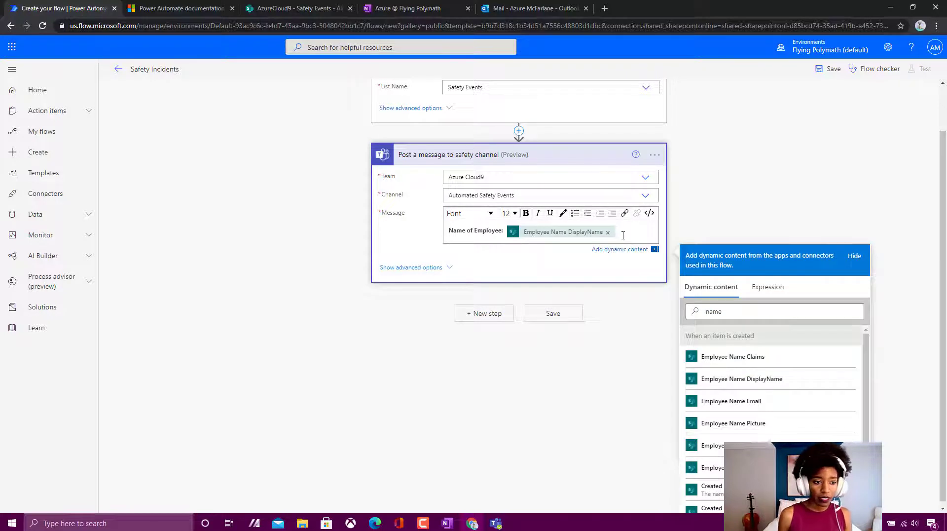
pyautogui.press('Return')
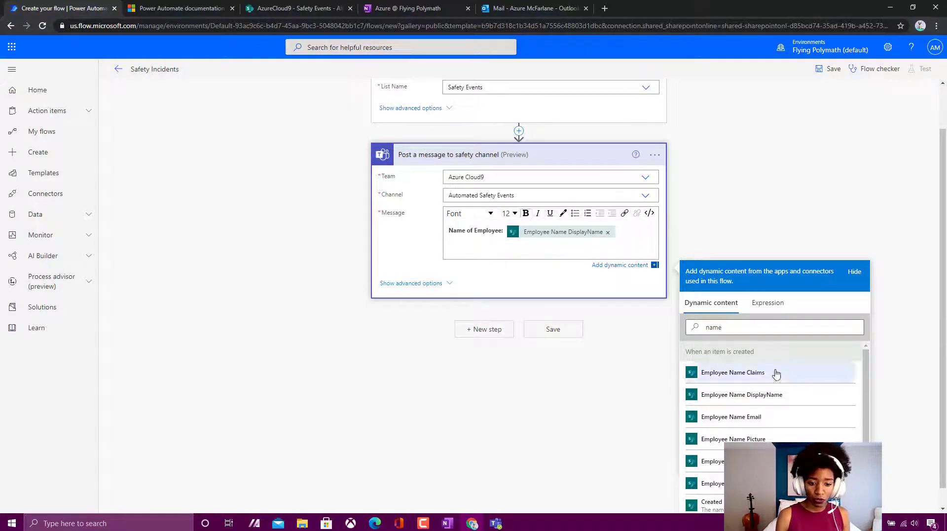
# Clear the dynamic content search and add the label "Date of incident:" on the second line of the Teams message.
pyautogui.scroll(-1, 868, 410)
pyautogui.moveTo(867, 418); pyautogui.dragTo(867, 459)
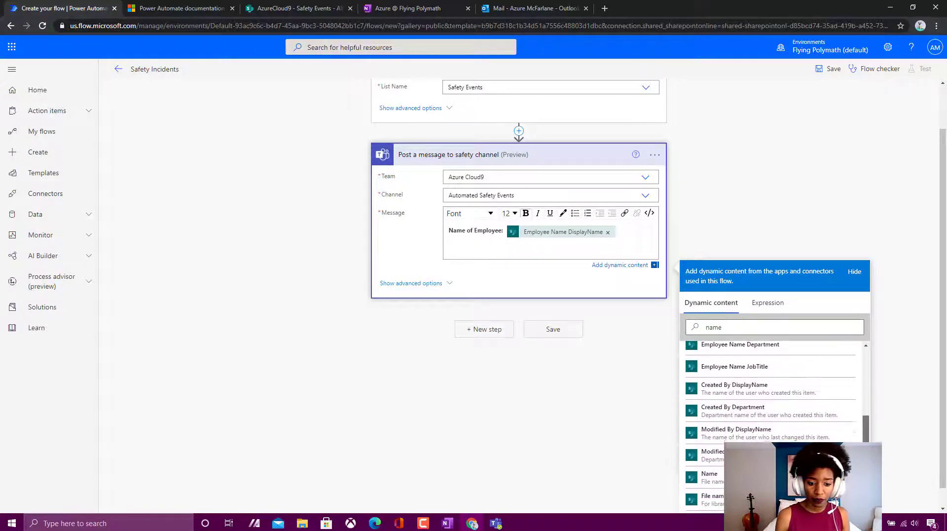
pyautogui.scroll(5, 845, 383)
pyautogui.doubleClick(713, 327)
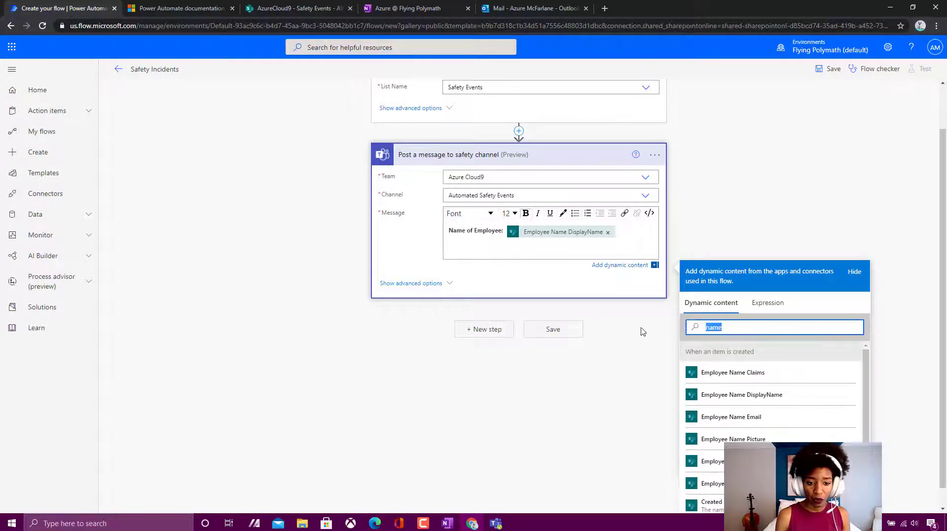
pyautogui.press('BackSpace')
pyautogui.click(537, 249)
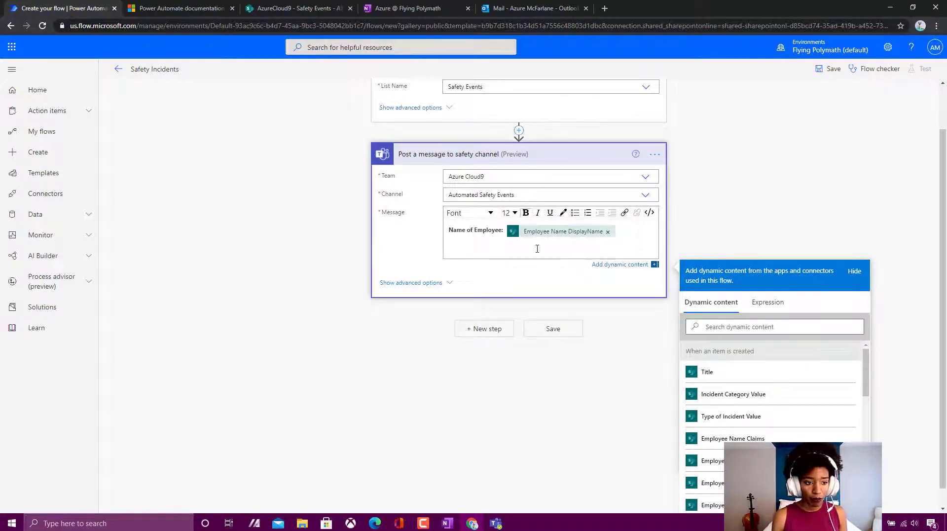
pyautogui.write('Date of incident:')
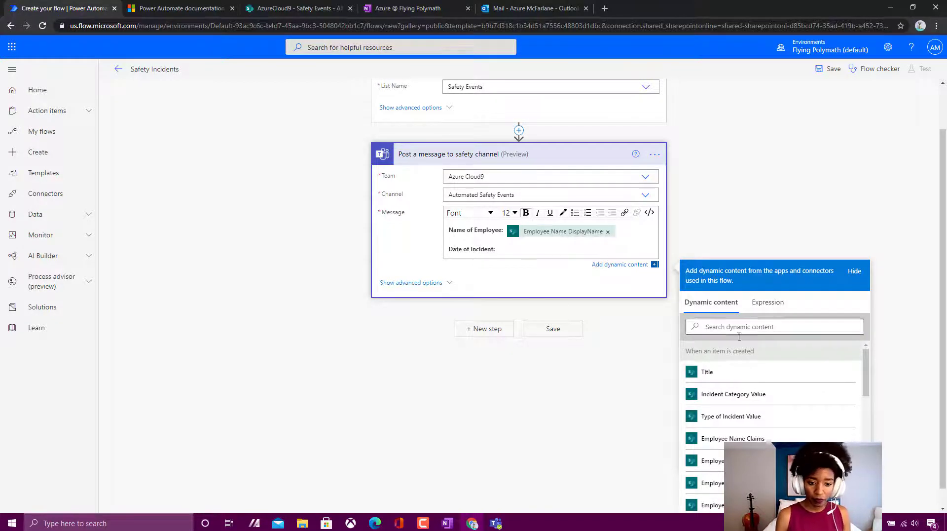
# Search the dynamic content for "date" and insert the Date and Time value after the "Date of incident:" label.
pyautogui.scroll(-10, 796, 421)
pyautogui.click(761, 326)
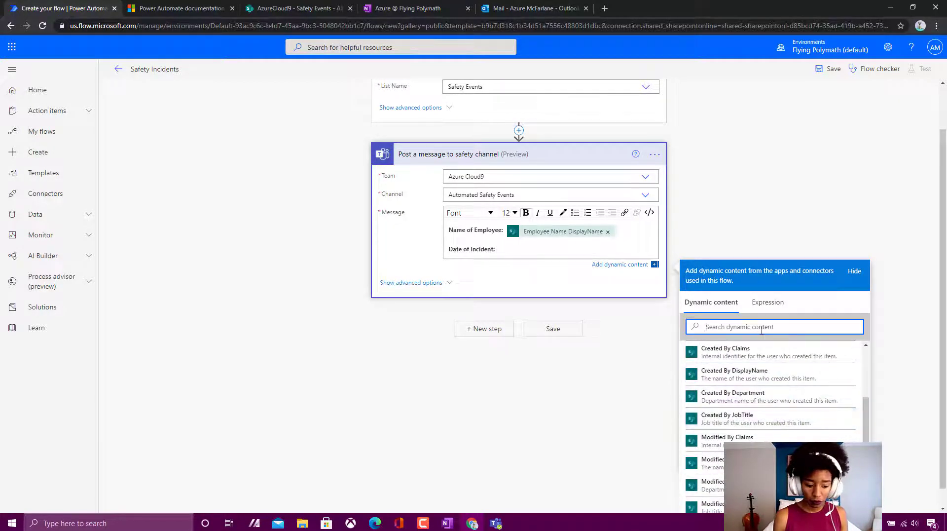
pyautogui.write('fate')
pyautogui.press('BackSpace')
pyautogui.press('BackSpace')
pyautogui.press('BackSpace')
pyautogui.press('BackSpace')
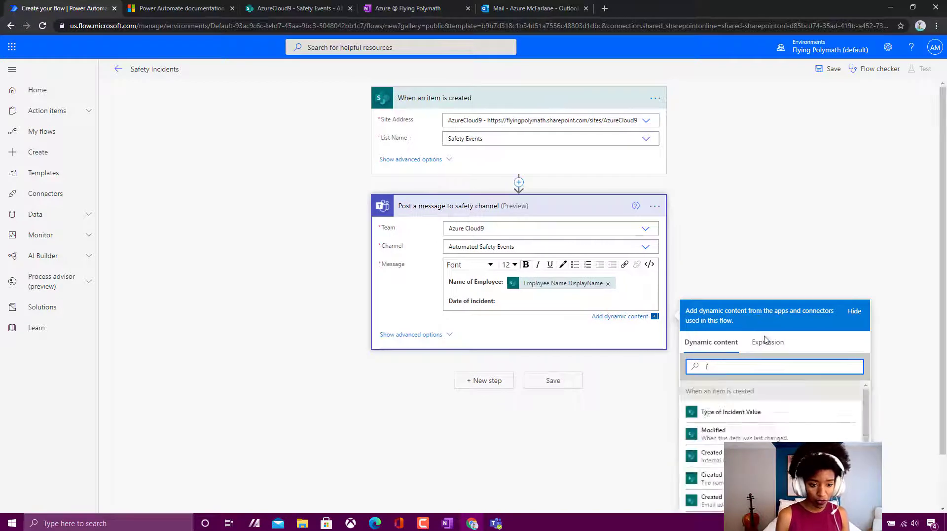
pyautogui.write('date')
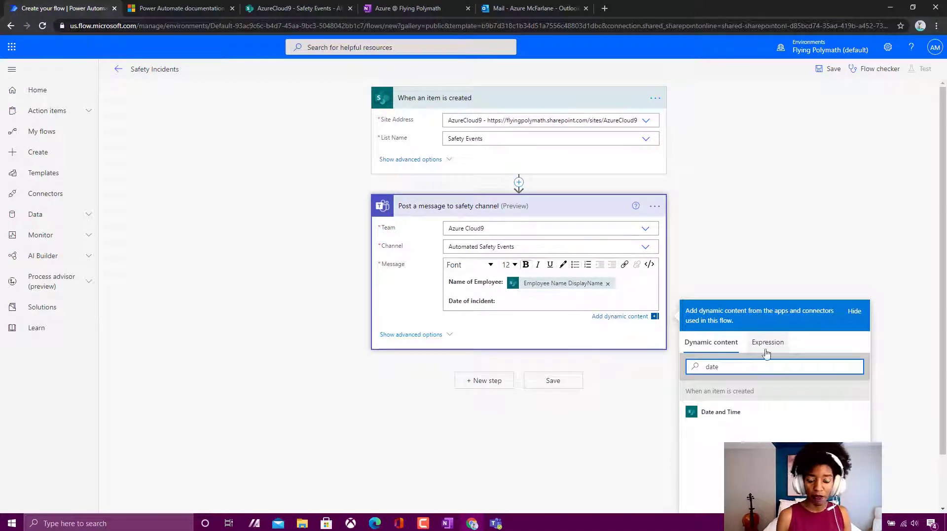
pyautogui.click(761, 412)
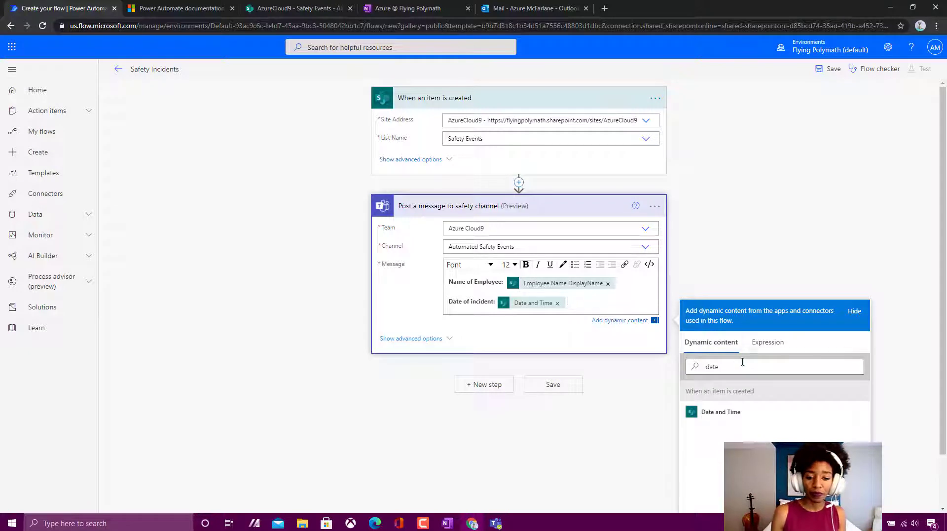
# Examine the available expression functions by category, expanding the Date and time functions.
pyautogui.click(769, 342)
pyautogui.scroll(-2, 943, 295)
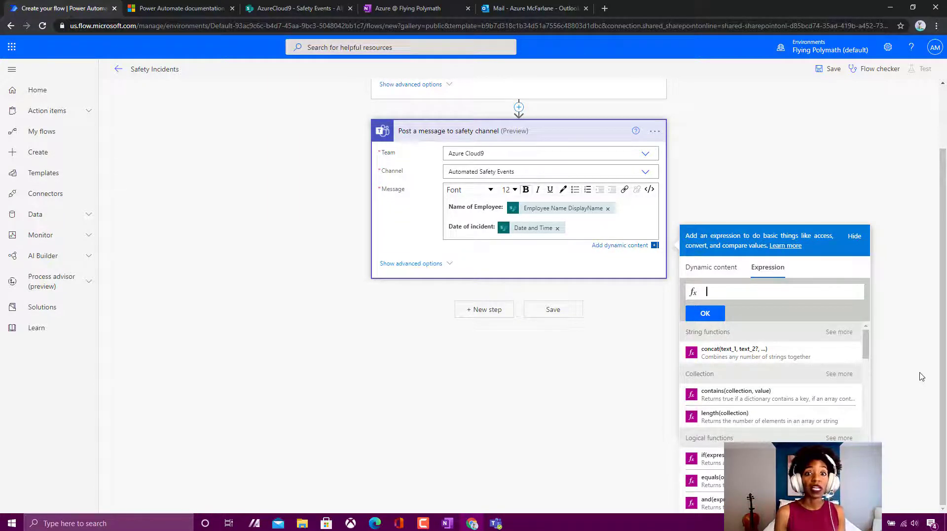
pyautogui.scroll(-3, 827, 430)
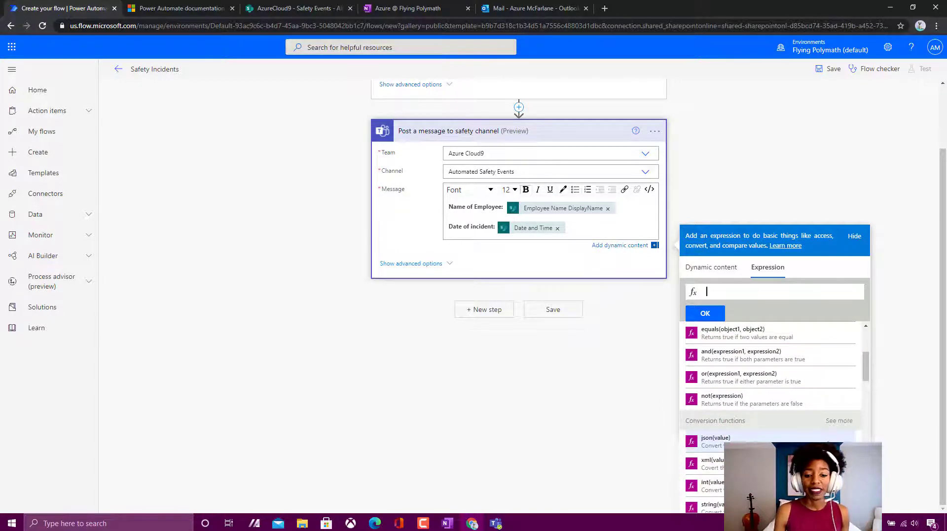
pyautogui.scroll(-5, 772, 395)
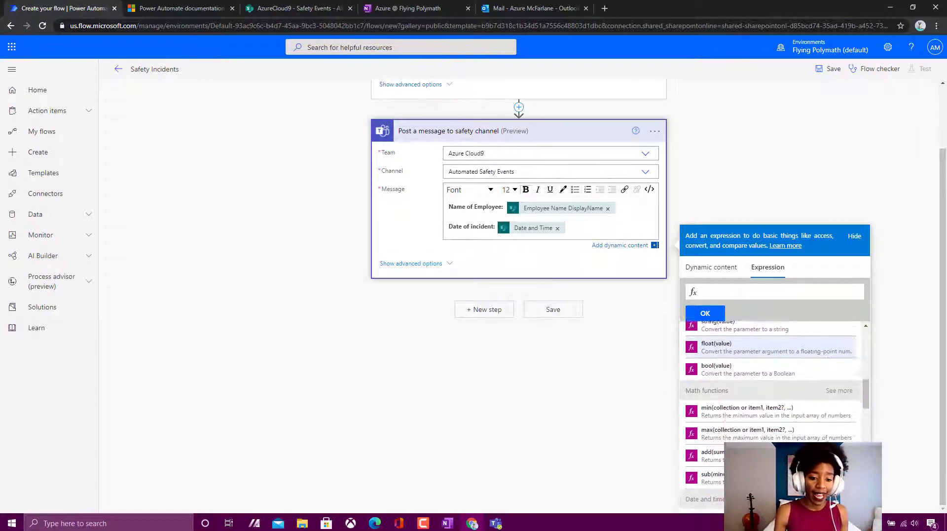
pyautogui.scroll(-3, 833, 438)
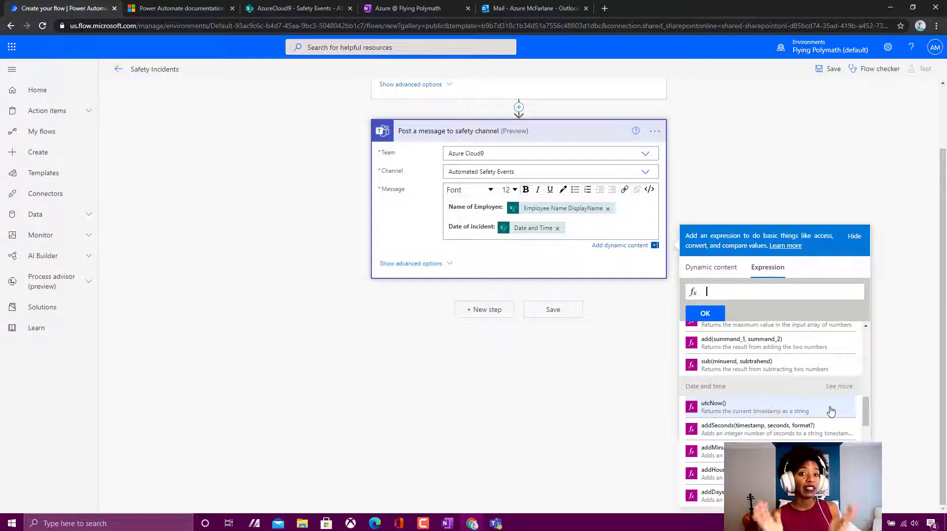
pyautogui.scroll(5, 831, 410)
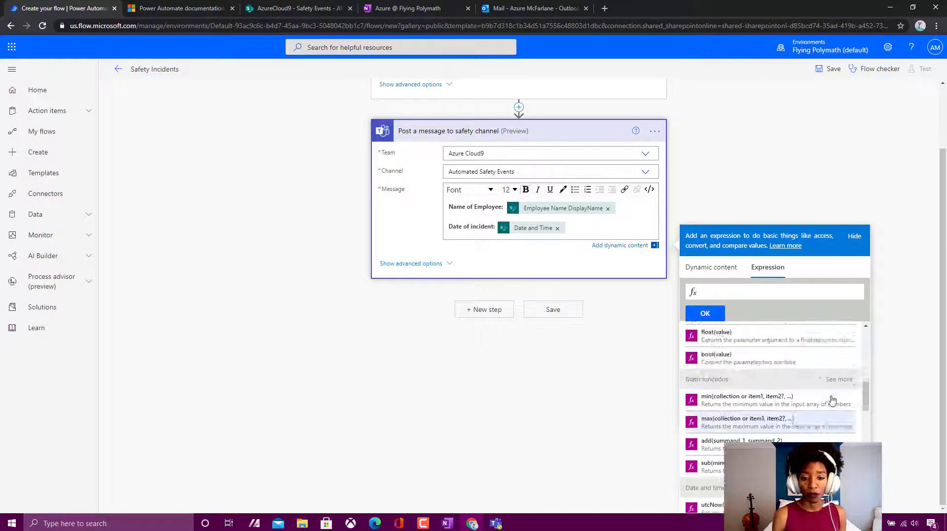
pyautogui.scroll(1, 832, 395)
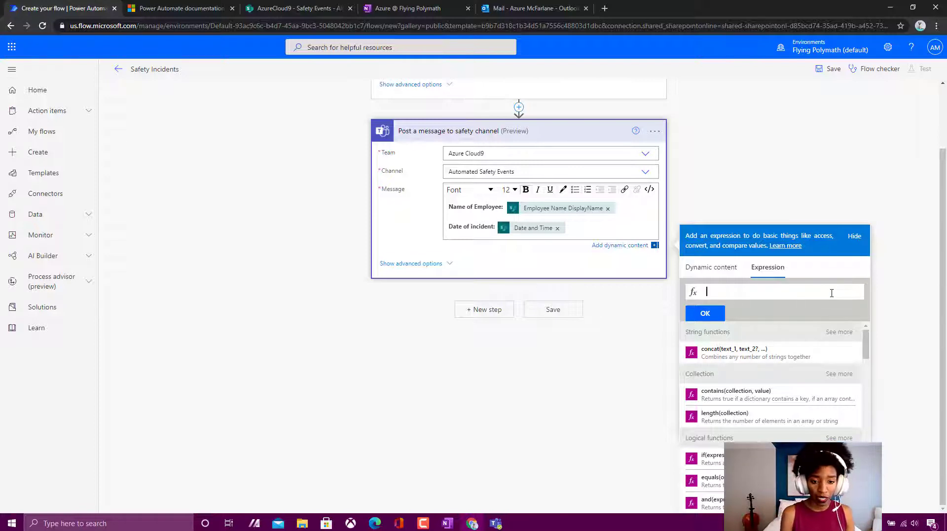
pyautogui.click(832, 293)
pyautogui.scroll(-2, 819, 360)
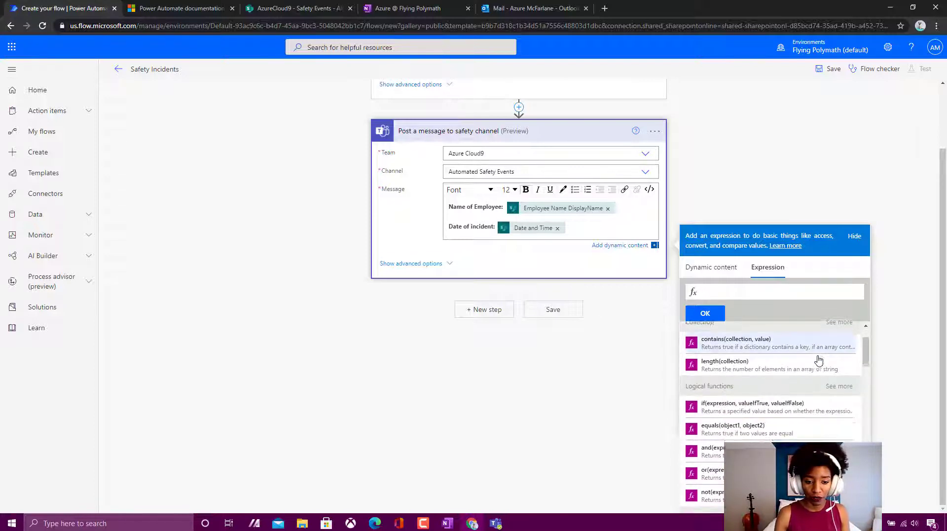
pyautogui.scroll(-6, 818, 359)
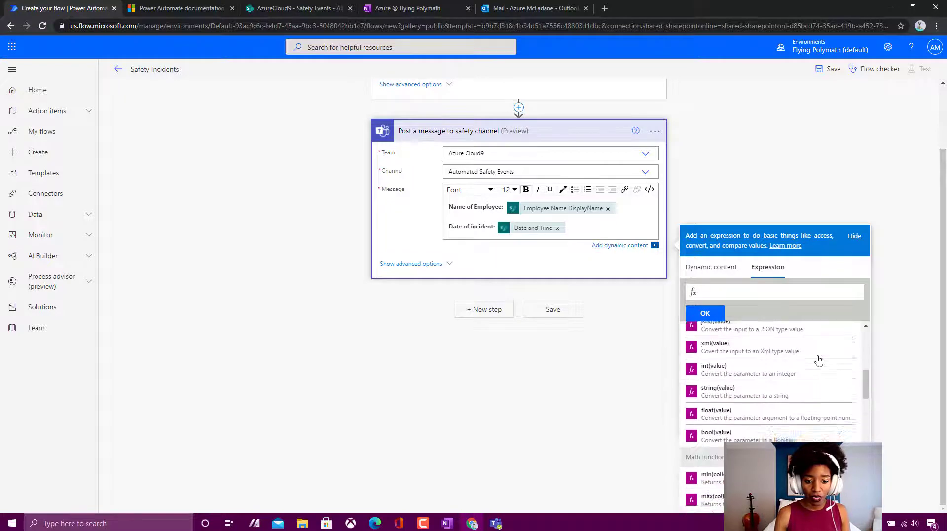
pyautogui.scroll(-1, 809, 375)
pyautogui.scroll(-2, 839, 340)
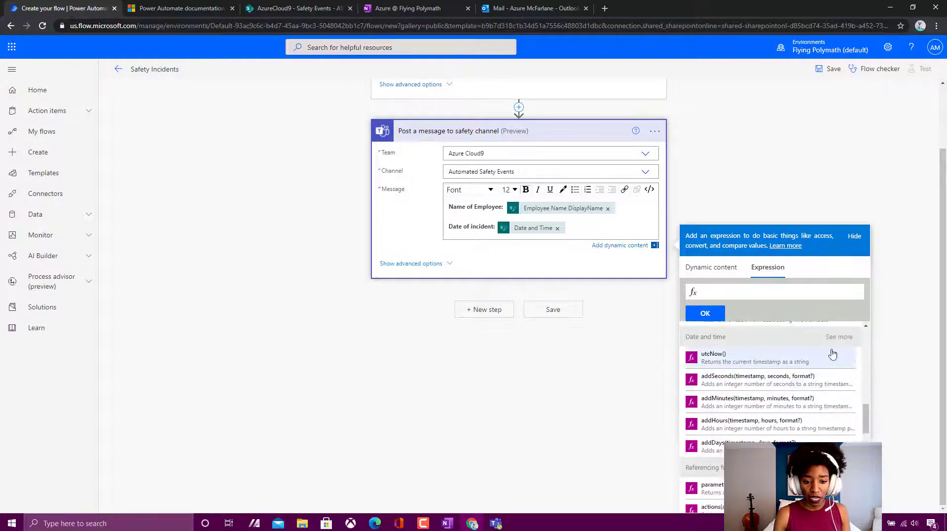
pyautogui.click(841, 340)
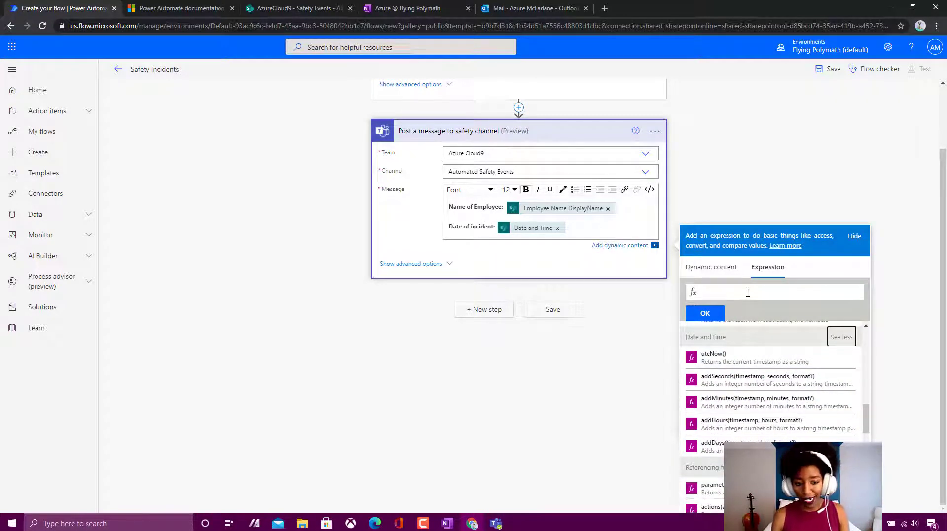
pyautogui.click(747, 292)
pyautogui.write('form')
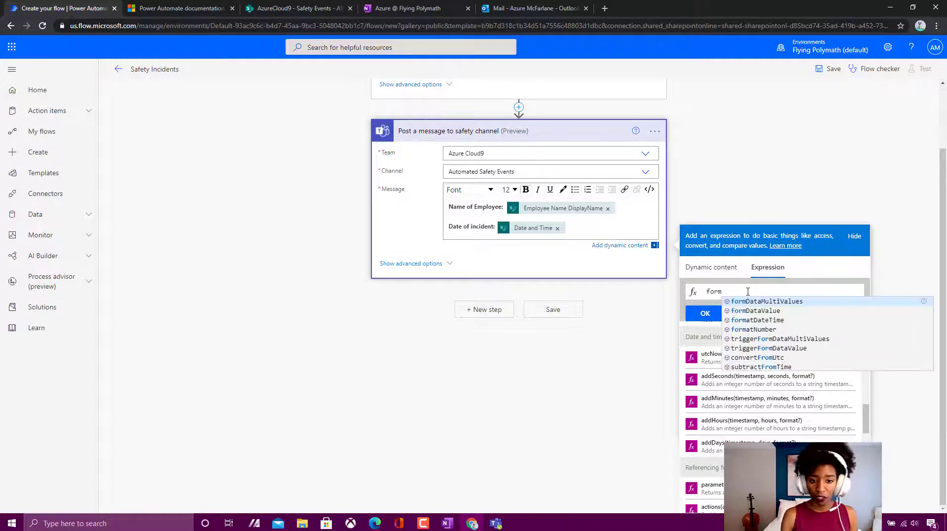
pyautogui.write('at')
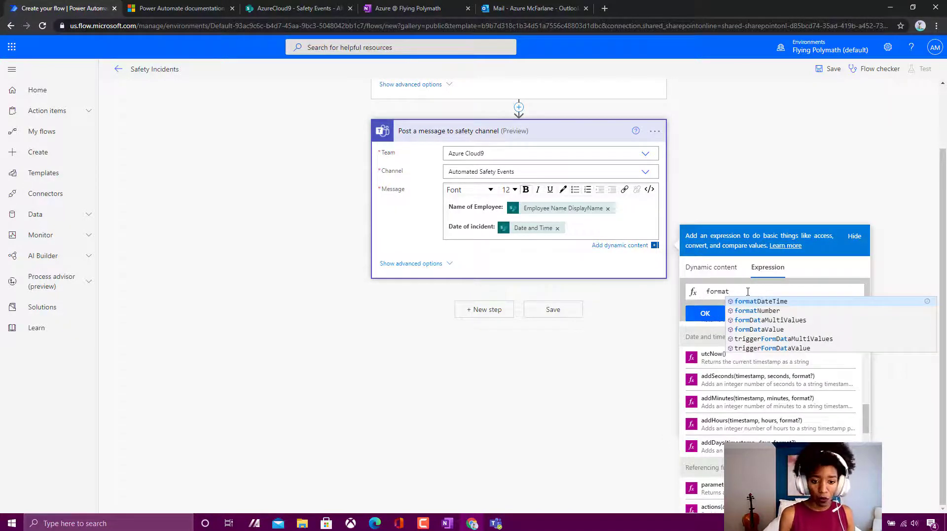
pyautogui.click(760, 302)
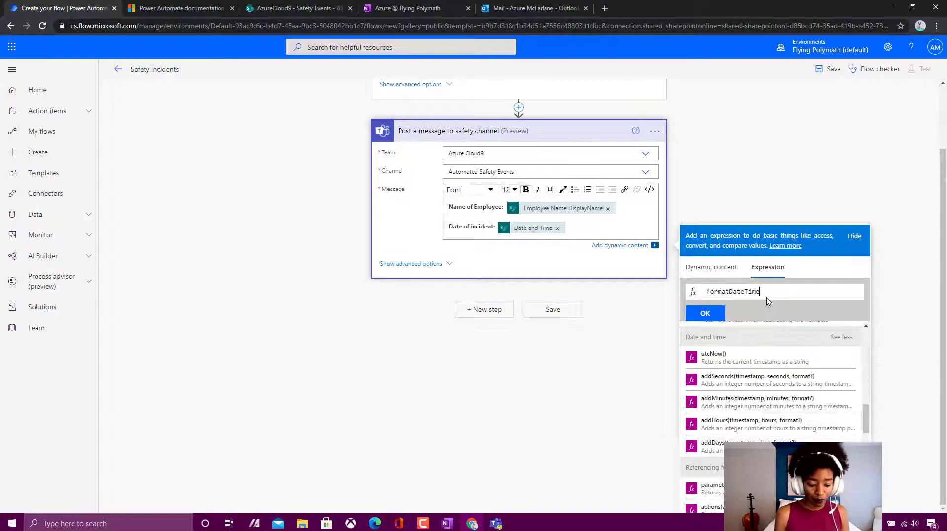
pyautogui.write('(')
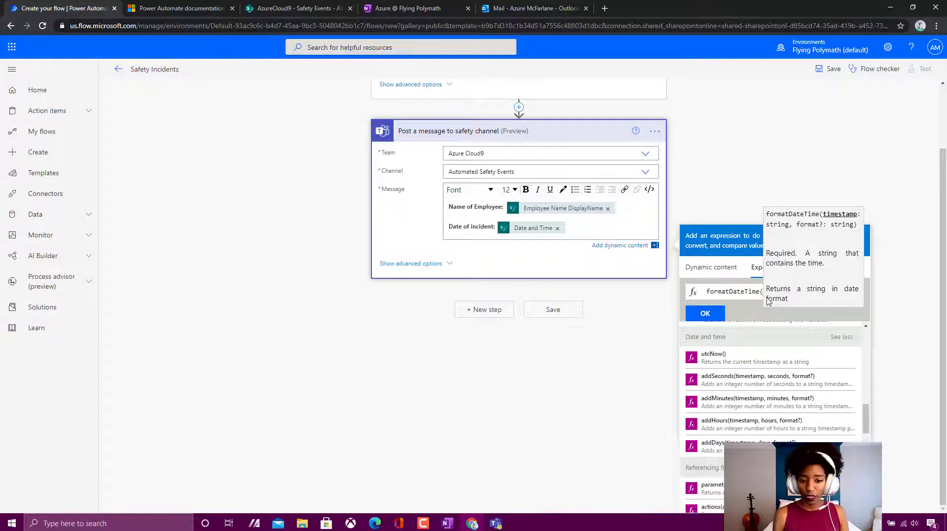
pyautogui.press('Escape')
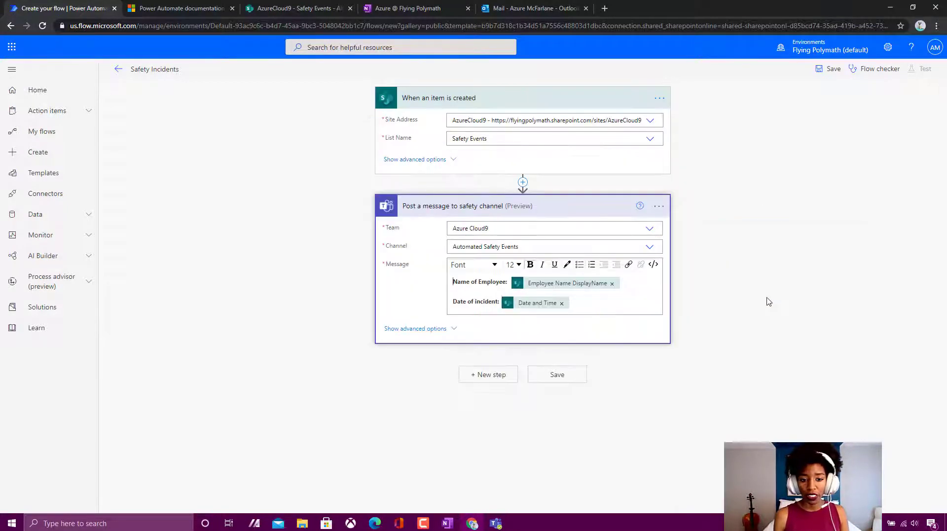
# Start a formatDateTime expression for the Teams message, with the insertion point after the Date and Time value.
pyautogui.click(605, 247)
pyautogui.click(624, 316)
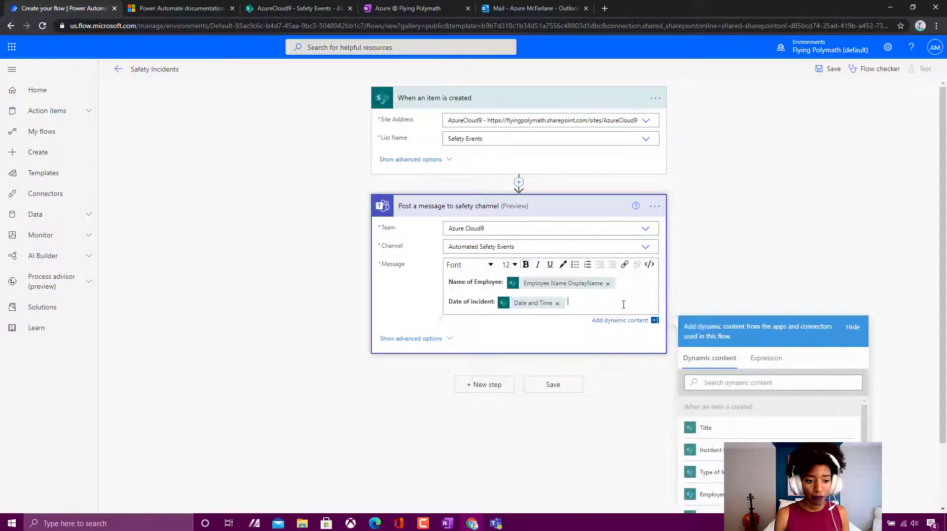
pyautogui.click(773, 357)
pyautogui.scroll(-1, 775, 357)
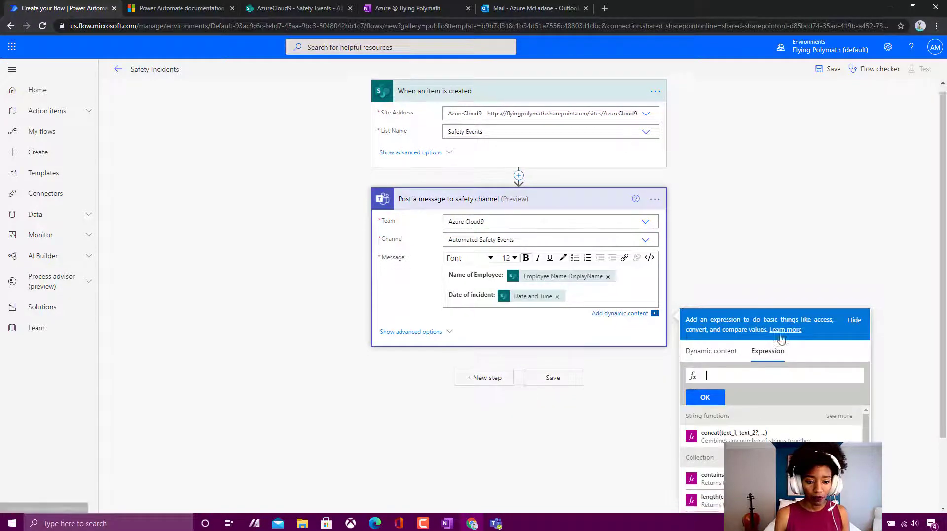
pyautogui.write('format')
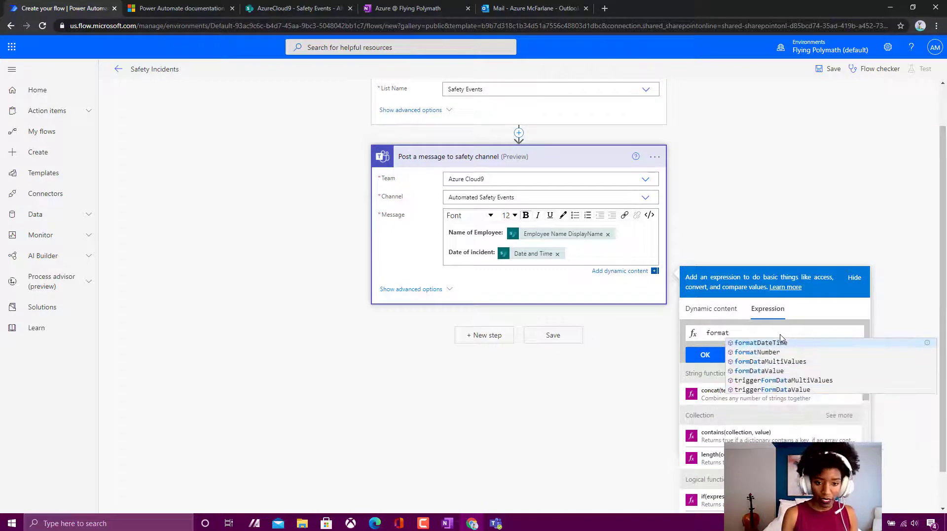
pyautogui.click(777, 343)
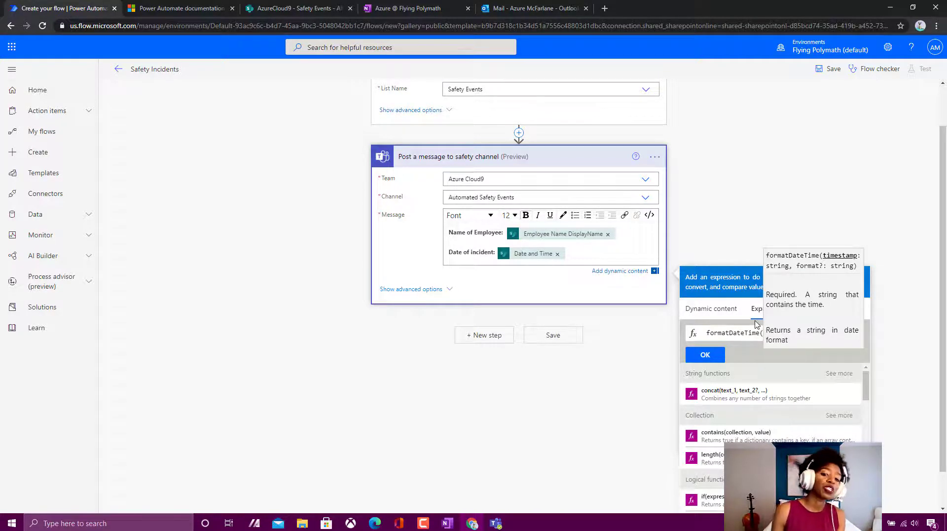
# Insert the trigger's Date and Time value as the timestamp argument of formatDateTime and place the cursor right after it.
pyautogui.click(730, 310)
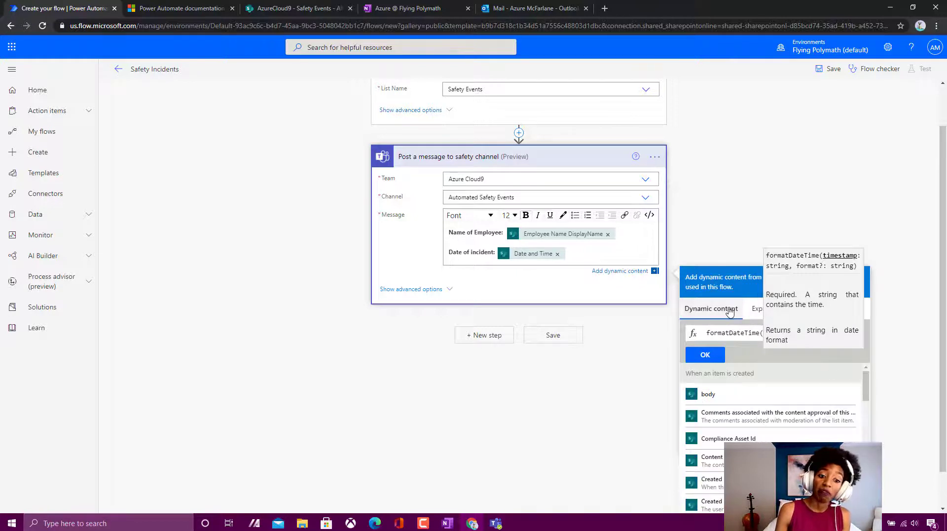
pyautogui.scroll(-3, 769, 419)
pyautogui.scroll(-3, 769, 419)
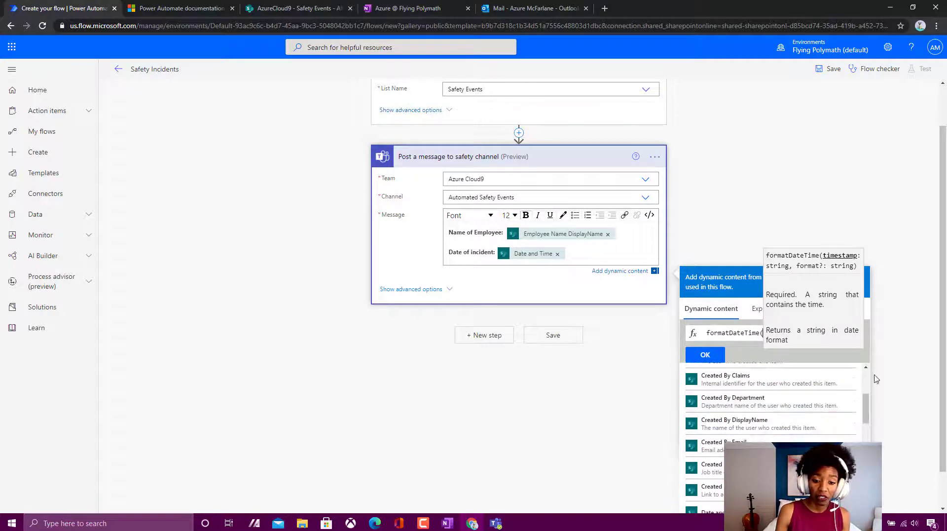
pyautogui.click(710, 471)
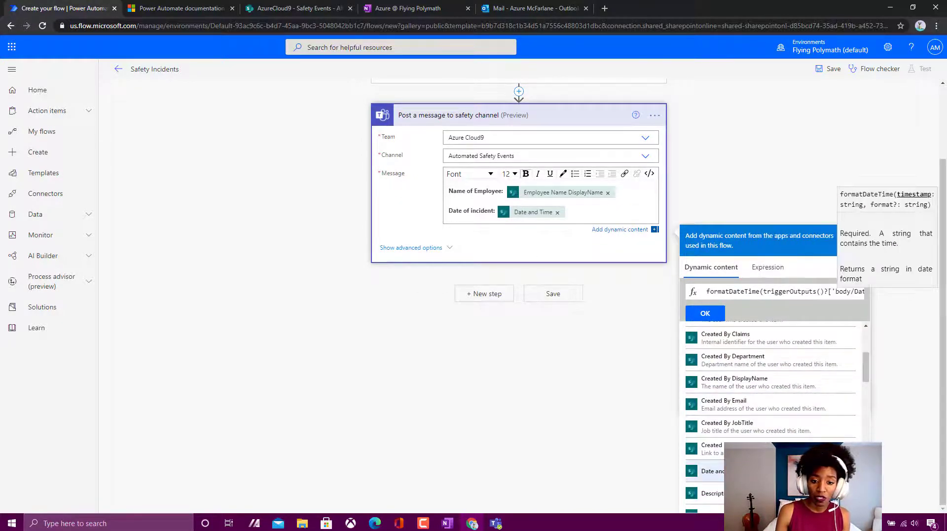
pyautogui.click(781, 290)
pyautogui.moveTo(782, 289); pyautogui.dragTo(846, 291)
pyautogui.click(846, 291)
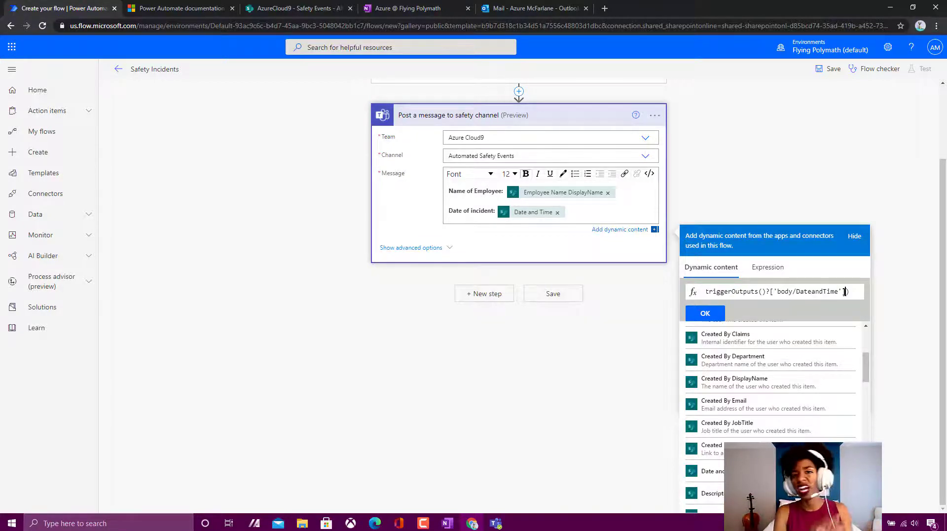
# Complete the formatDateTime expression with the format 'ddMMMyyyy', copy the whole expression, and insert it into the Teams message.
pyautogui.write(', ')
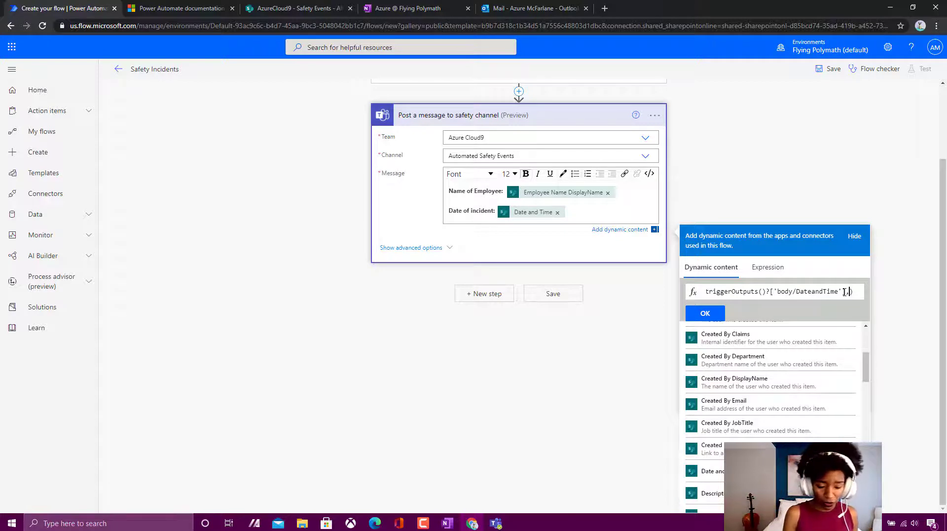
pyautogui.write("'")
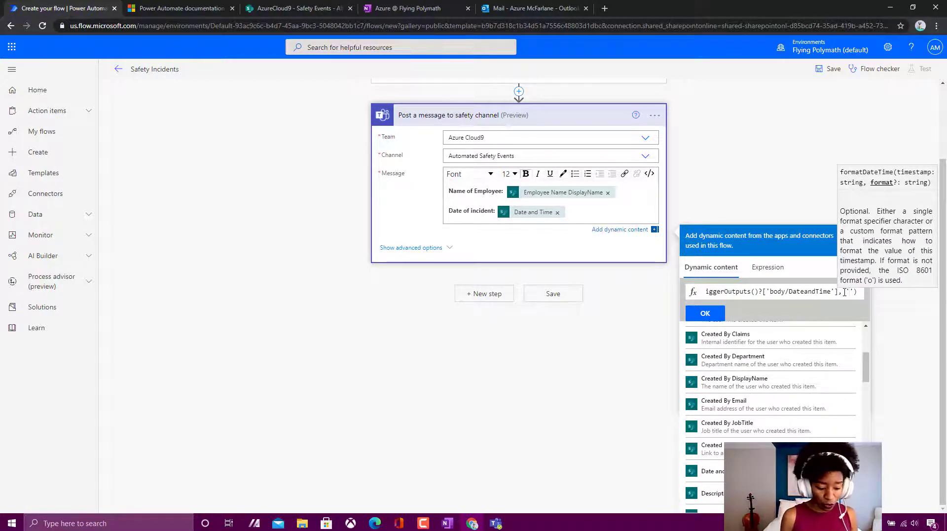
pyautogui.write('ddMMM')
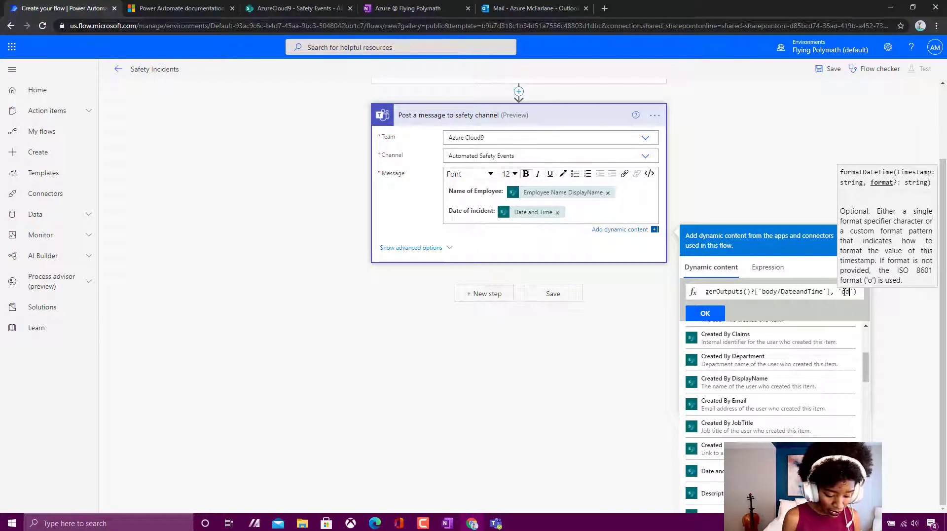
pyautogui.write('yyyy')
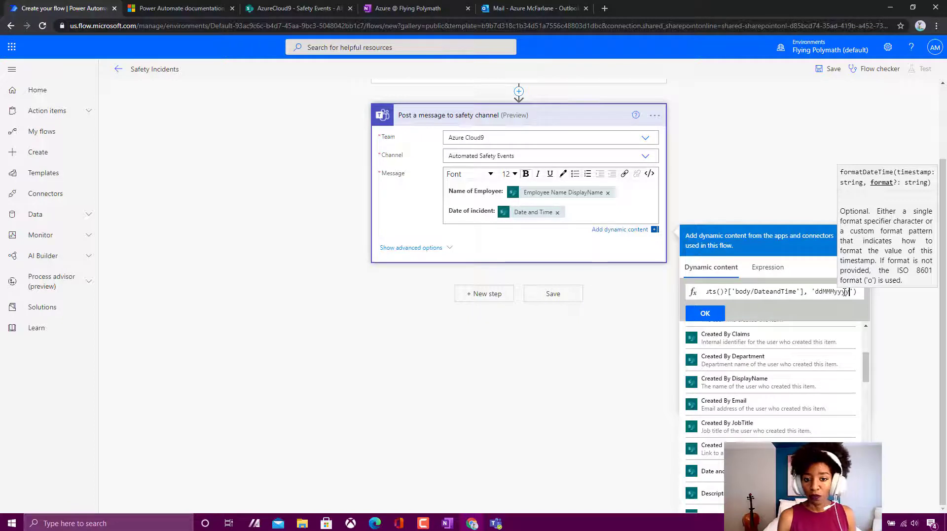
pyautogui.hotkey('ctrl', 'a')
pyautogui.hotkey('ctrl', 'c')
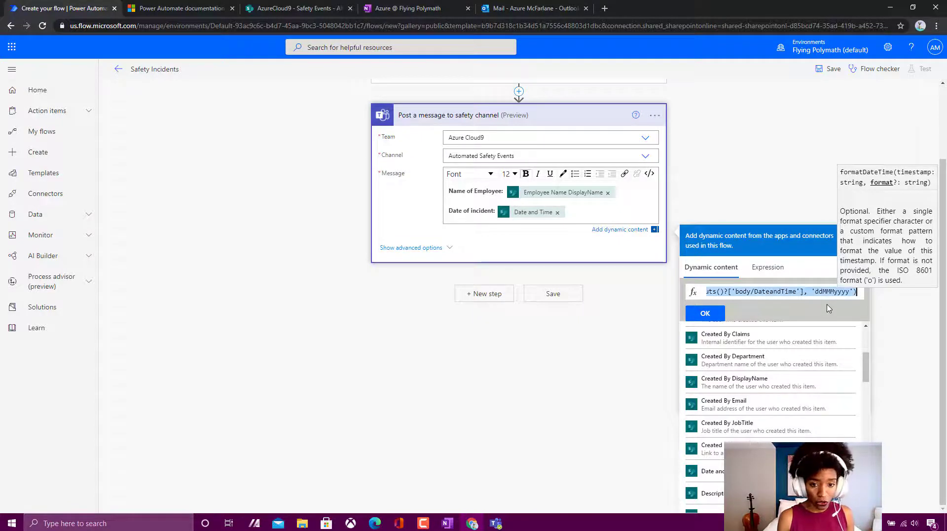
pyautogui.click(706, 313)
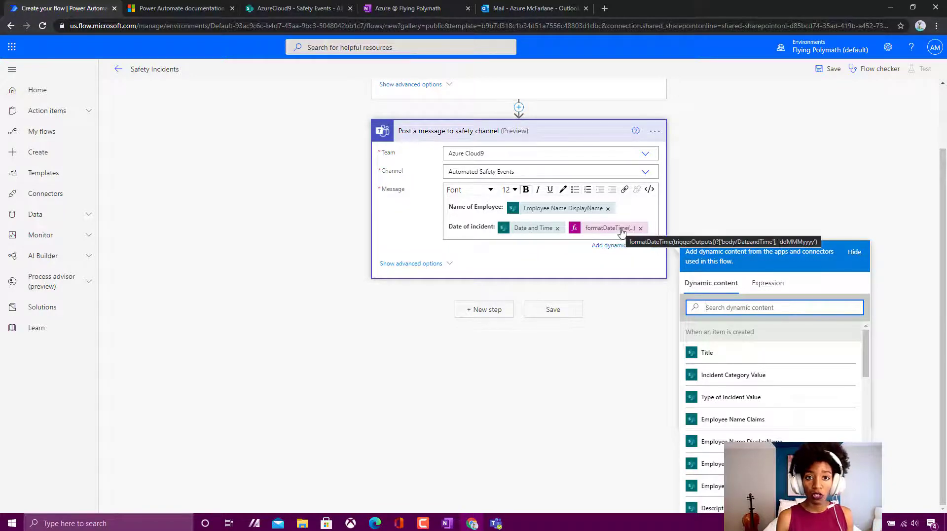
# Add the comment "formatDateTime(triggerOutputs()?['body/DateandTime'], 'ddMMMyyyy')" to the Post a message to safety channel action.
pyautogui.click(655, 131)
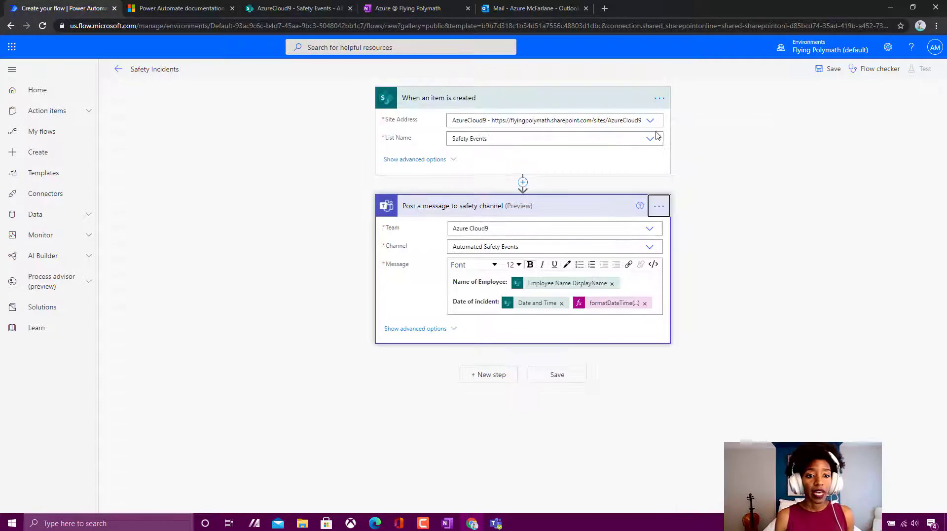
pyautogui.click(659, 206)
pyautogui.click(701, 239)
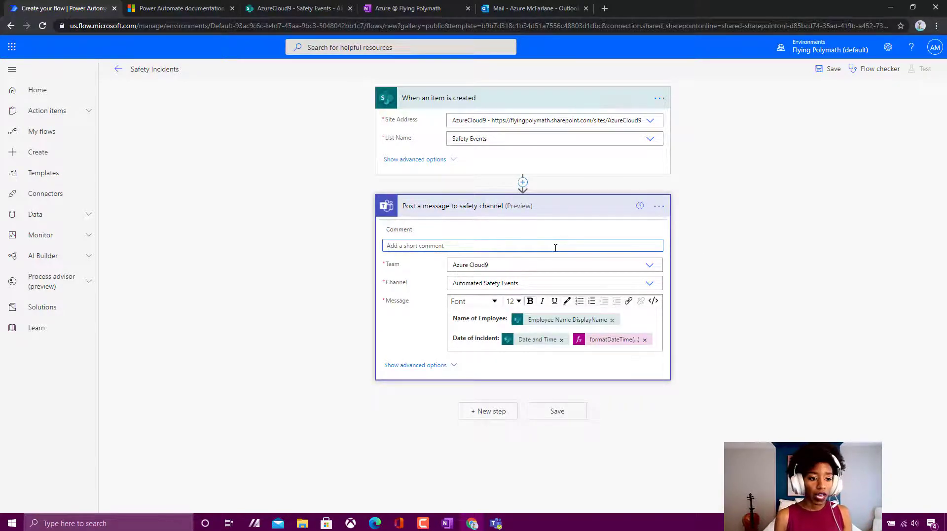
pyautogui.write("formatDateTime(triggerOutputs()?['body/DateandTime'], 'ddMMyyyy')")
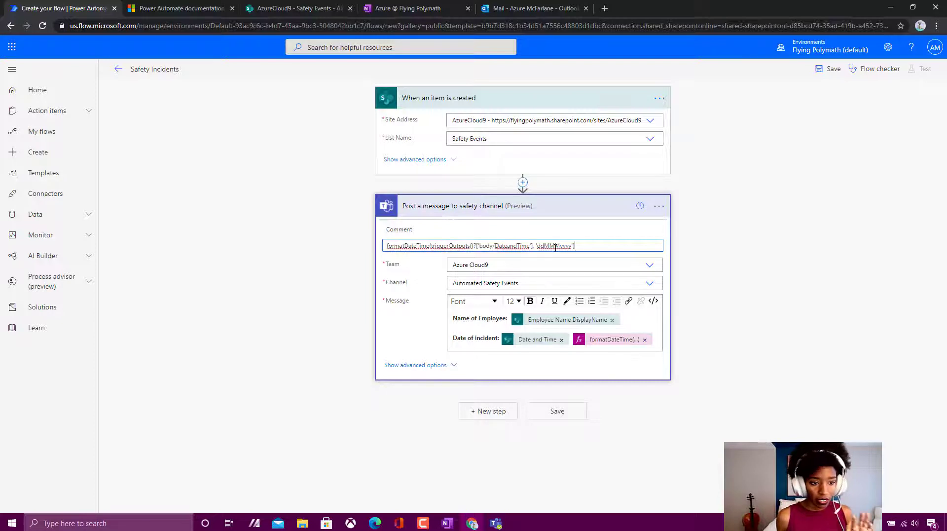
pyautogui.click(750, 266)
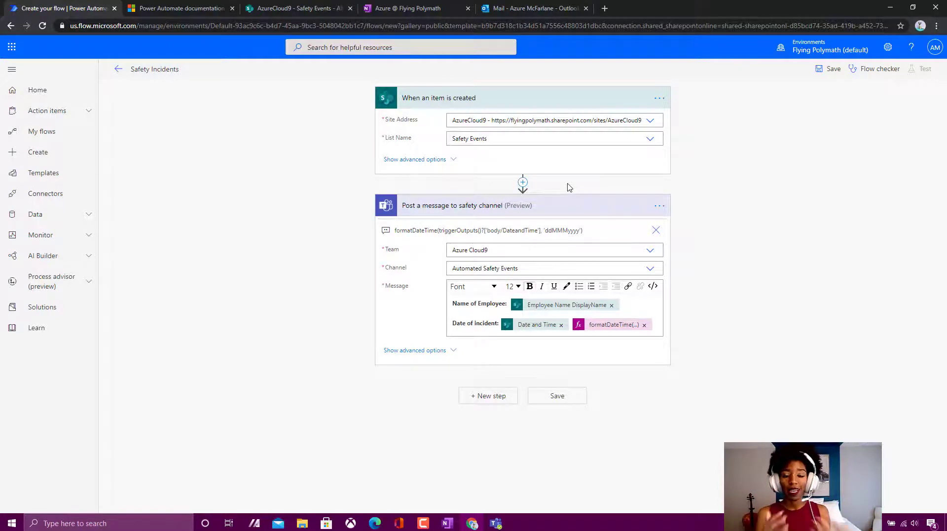
# Insert a Data Operation Compose action between the item-created trigger and the Teams message action.
pyautogui.click(523, 182)
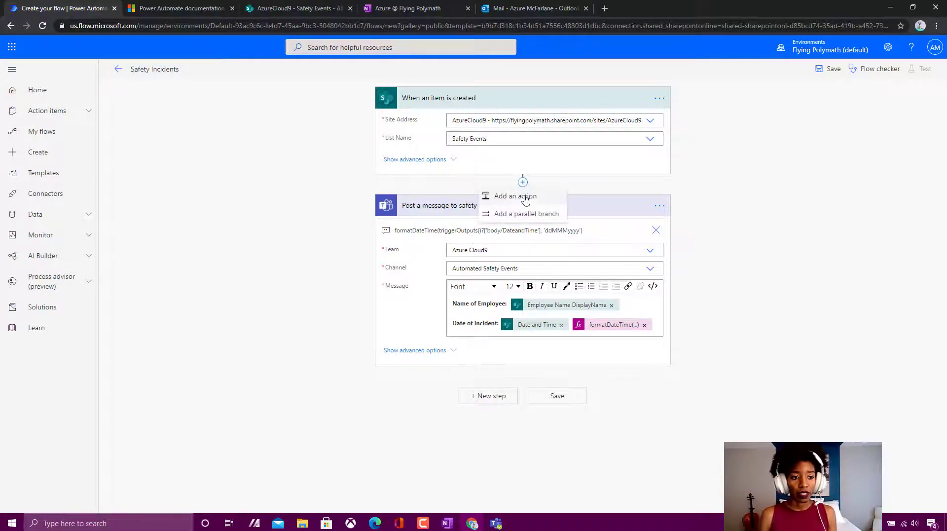
pyautogui.click(526, 198)
pyautogui.write('compse')
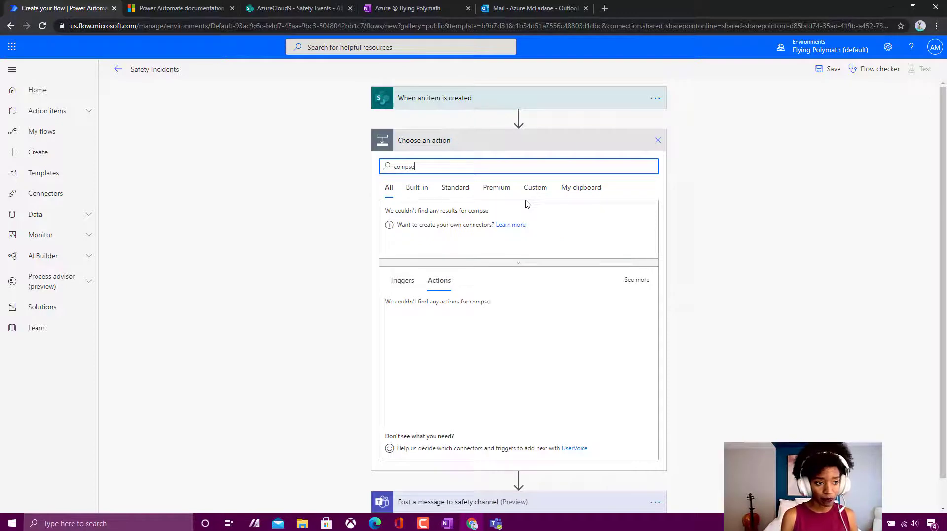
pyautogui.press('Left')
pyautogui.press('Left')
pyautogui.write('o')
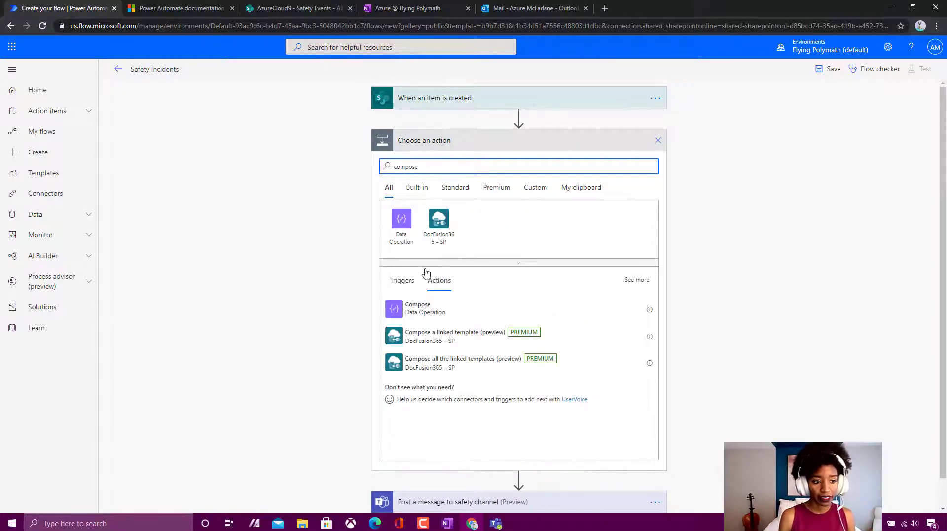
pyautogui.click(437, 317)
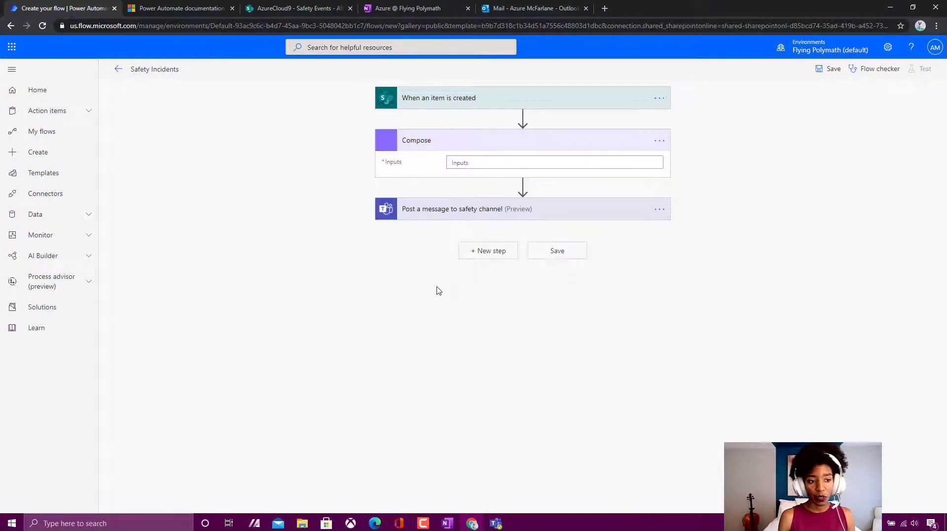
# Set the Compose action's Inputs to the copied expression formatDateTime(triggerOutputs()?['body/DateandTime'], 'ddMMMyyyy').
pyautogui.click(507, 163)
pyautogui.click(772, 214)
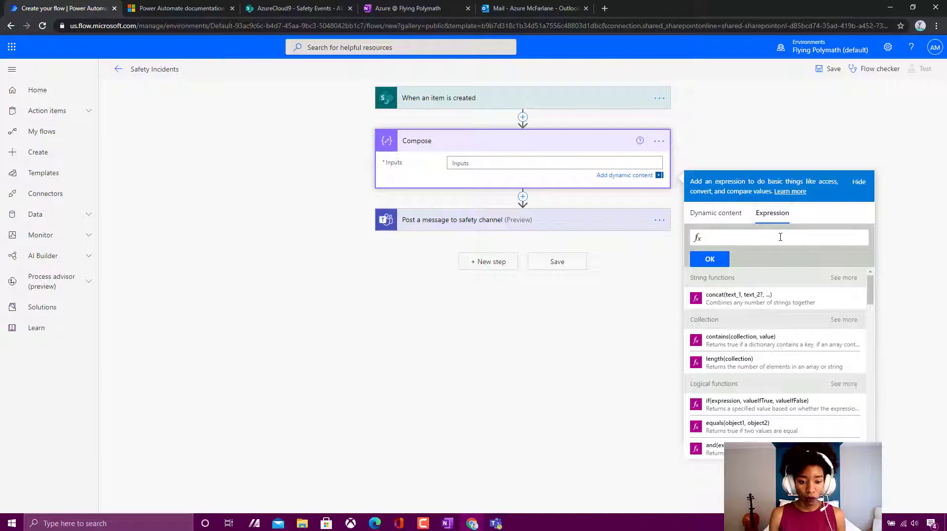
pyautogui.hotkey('ctrl', 'v')
pyautogui.click(721, 260)
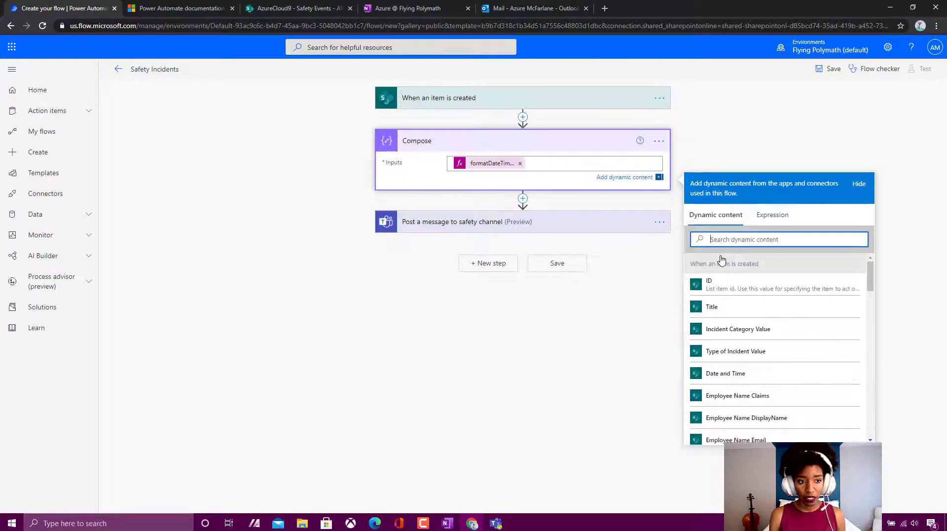
# Add the copied formatDateTime expression as a comment on the Compose action.
pyautogui.click(659, 140)
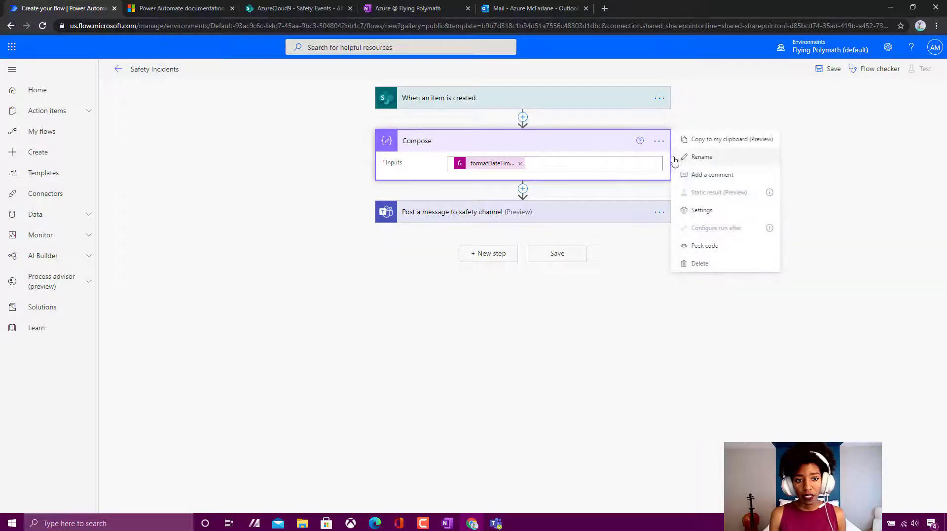
pyautogui.click(700, 233)
pyautogui.hotkey('ctrl', 'v')
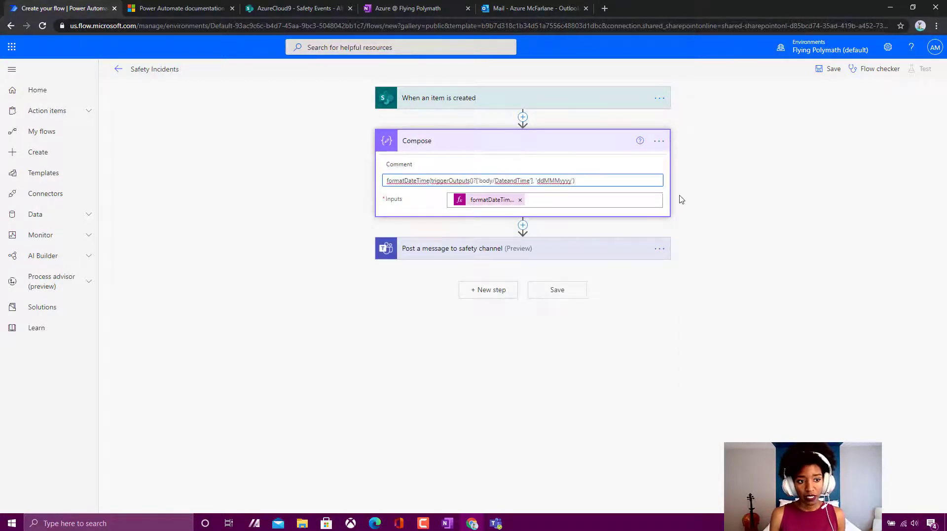
pyautogui.click(541, 161)
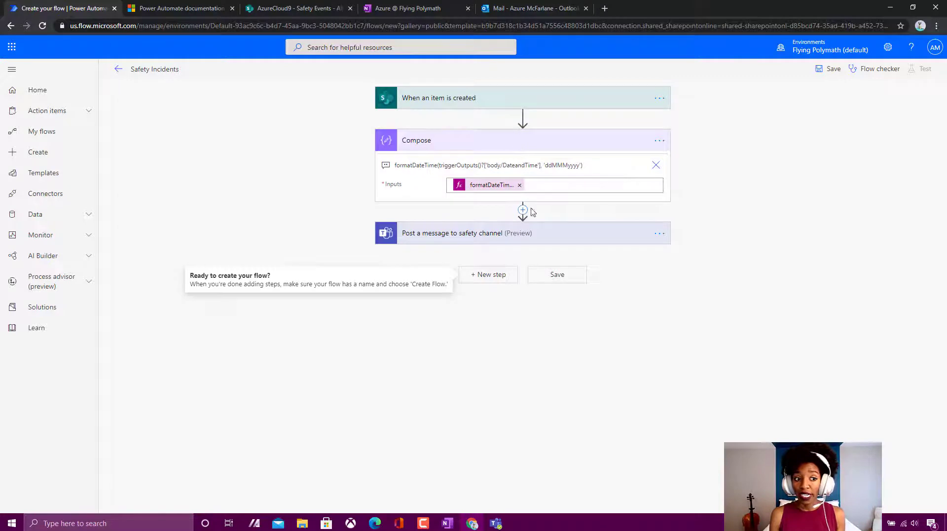
# Expand the Teams message action and add the label "Incident category:" on a new line below the date of incident.
pyautogui.click(528, 233)
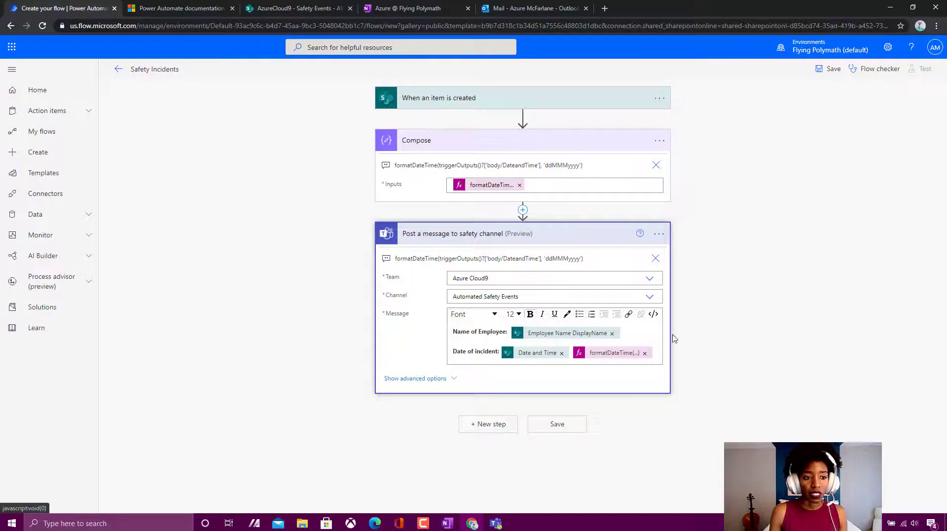
pyautogui.click(655, 352)
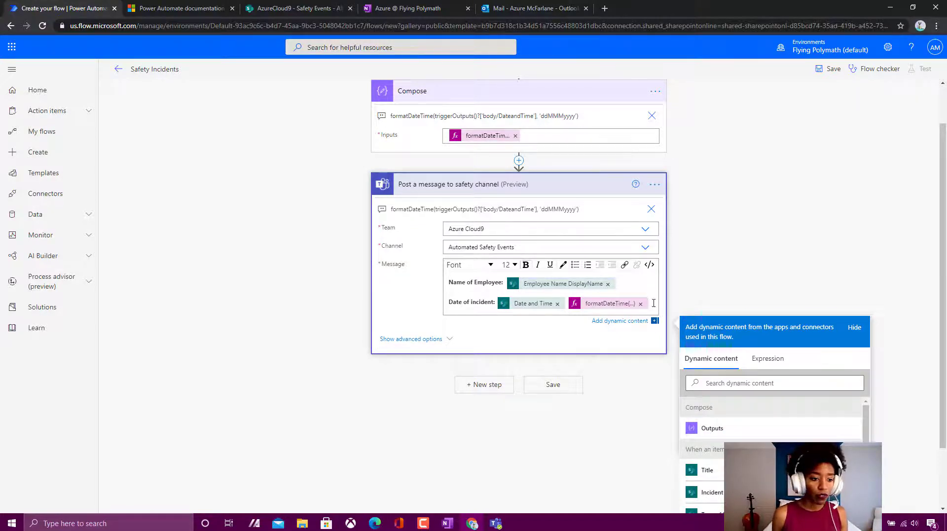
pyautogui.press('Return')
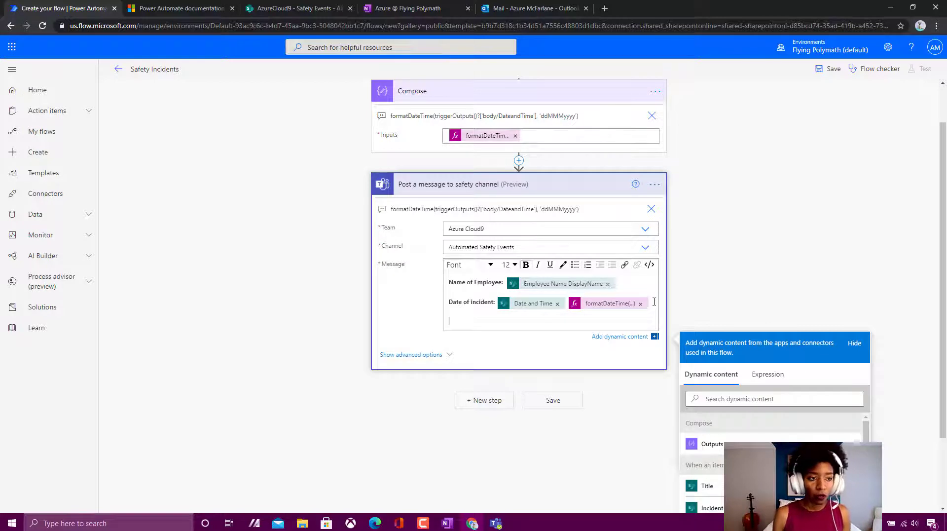
pyautogui.scroll(-2, 785, 271)
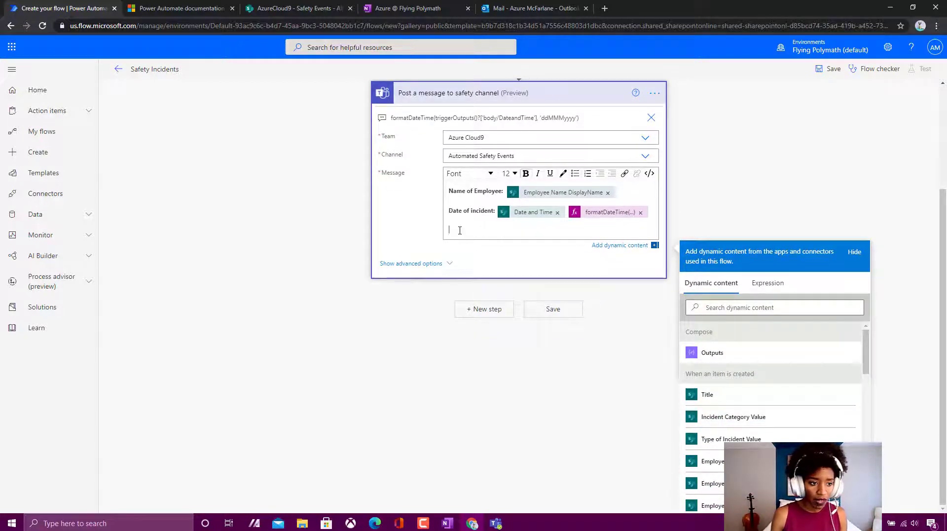
pyautogui.write('den')
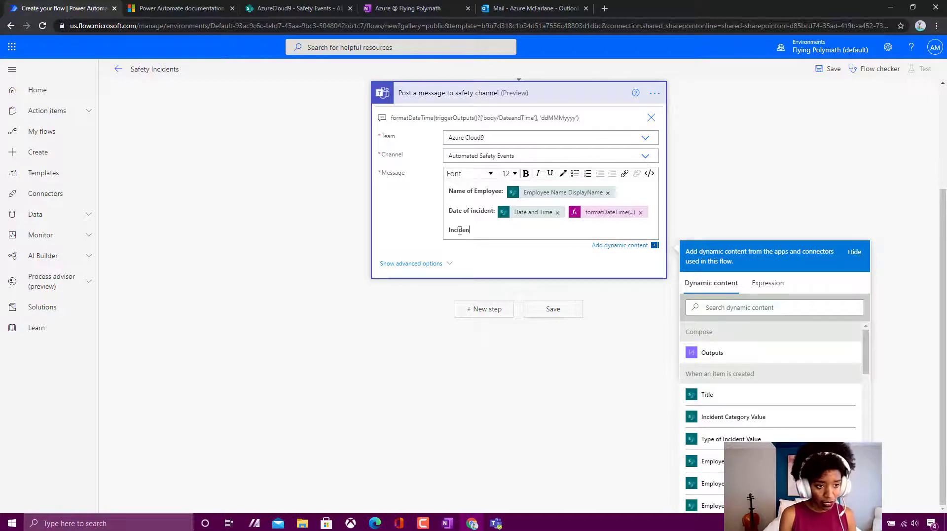
pyautogui.write('t category')
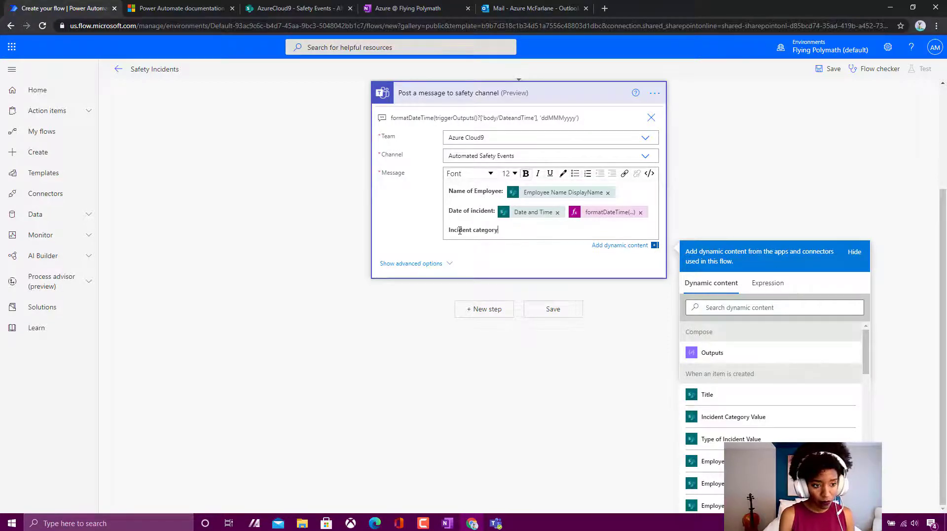
pyautogui.write(':')
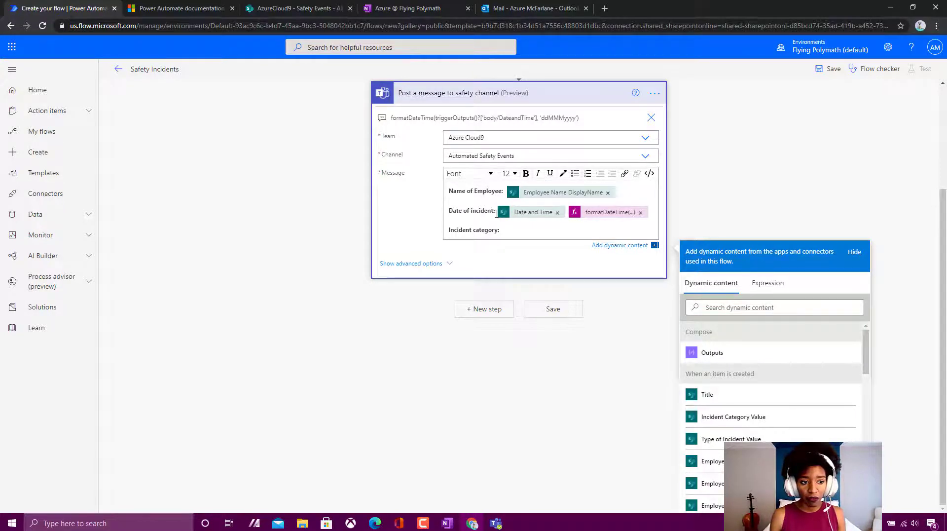
# Insert the trigger's Incident Category Value after the "Incident category:" label.
pyautogui.moveTo(493, 212); pyautogui.dragTo(647, 214)
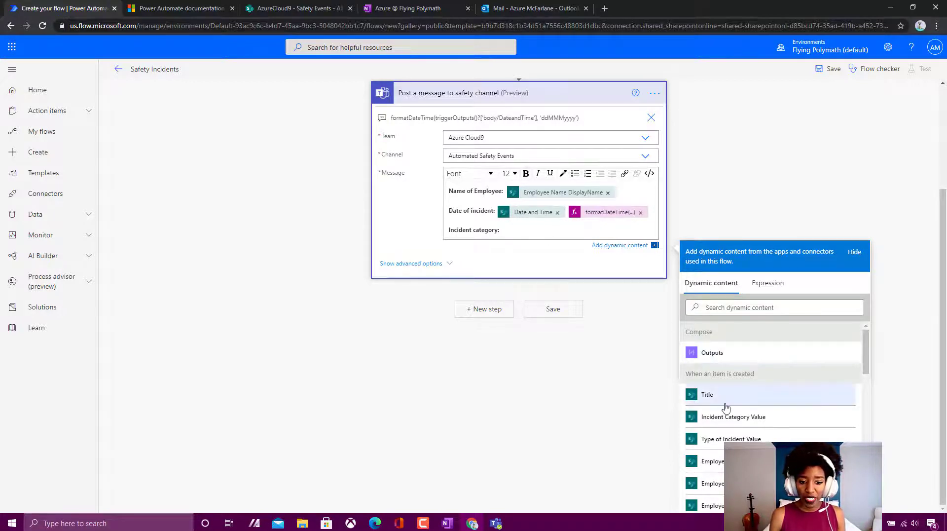
pyautogui.scroll(-6, 787, 412)
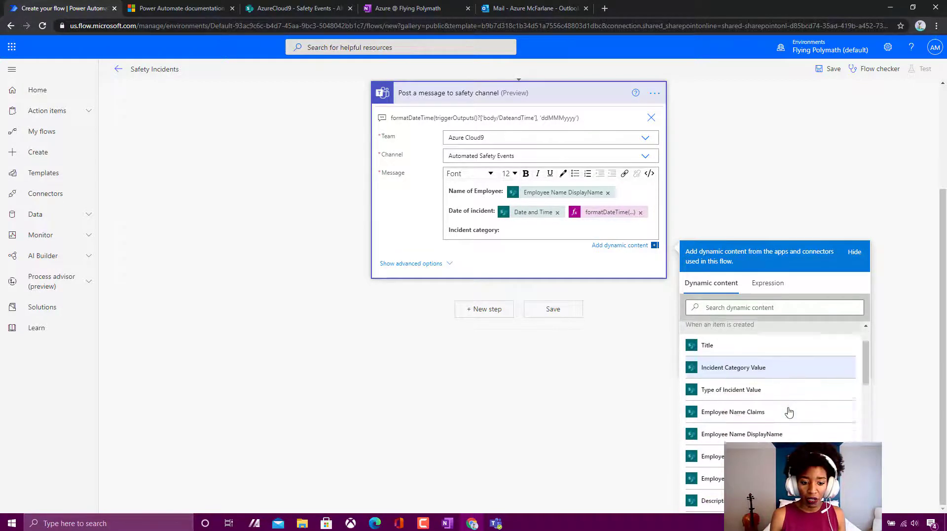
pyautogui.scroll(6, 782, 407)
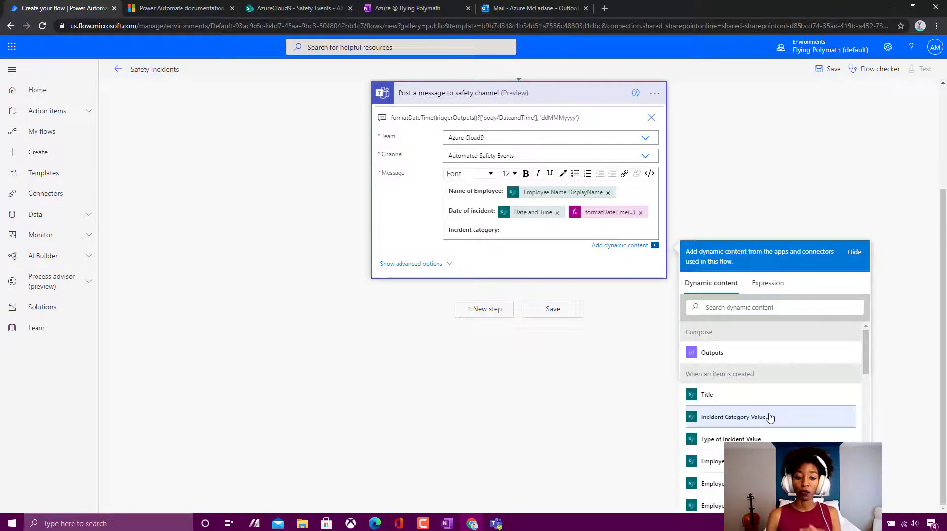
pyautogui.click(733, 416)
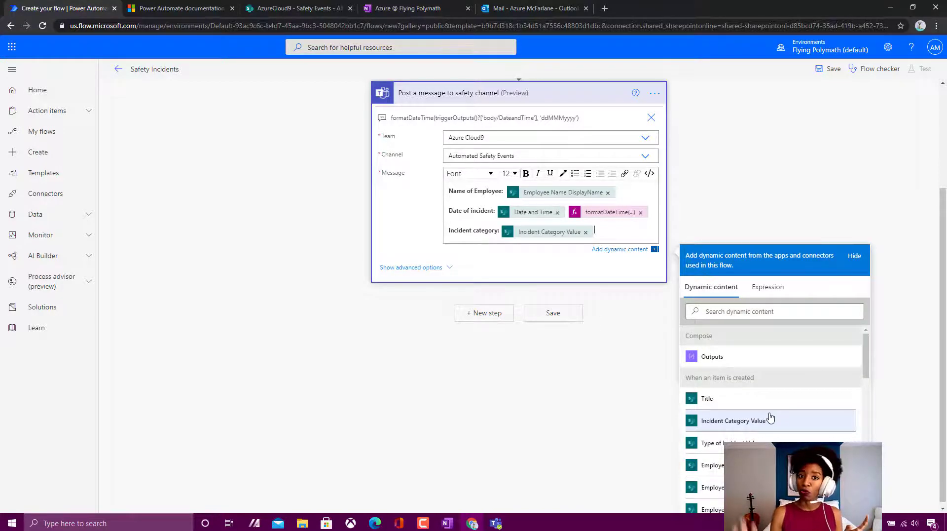
# Check the Safety Events list's columns in SharePoint, and add the label "Type of incident:" on a new line of the Teams message.
pyautogui.press('Return')
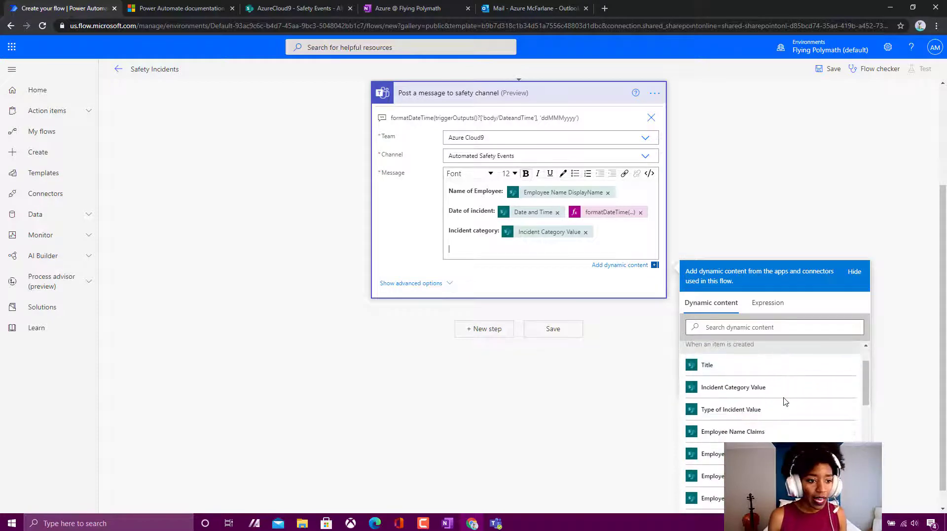
pyautogui.click(280, 8)
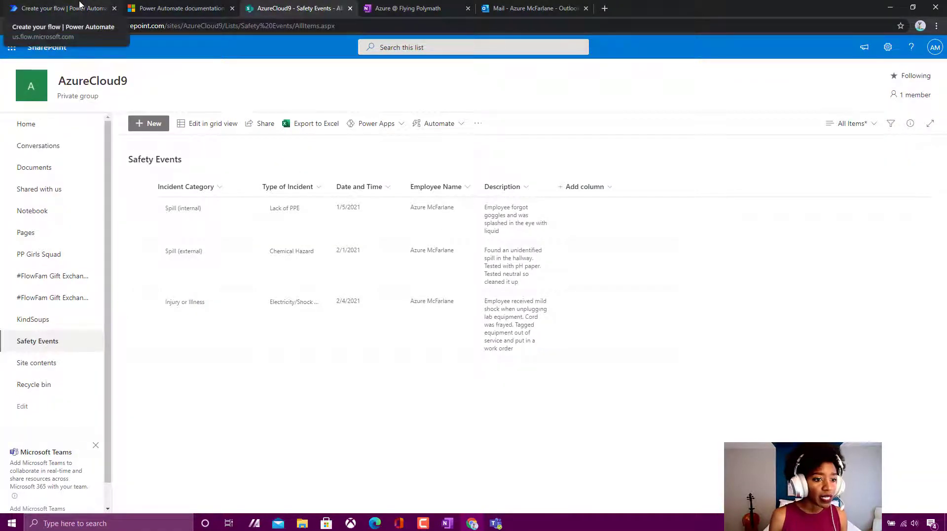
pyautogui.click(84, 7)
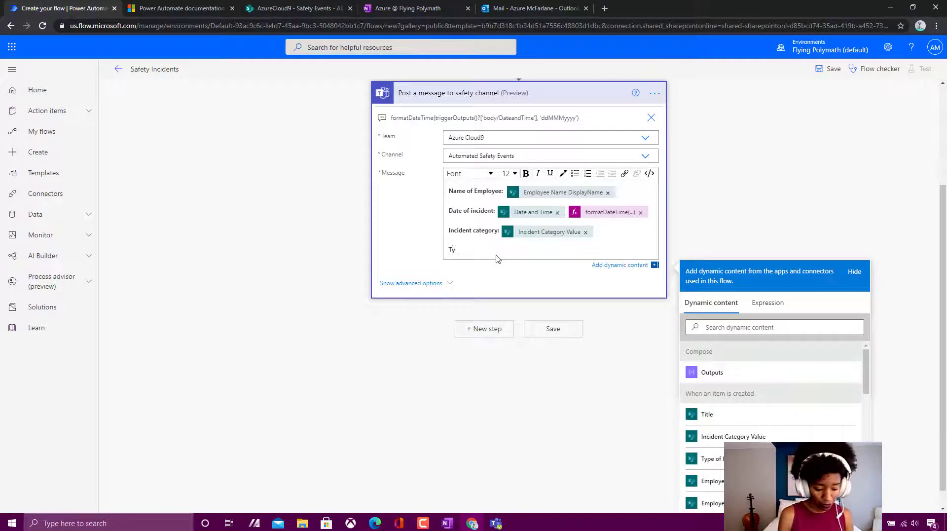
pyautogui.write('p')
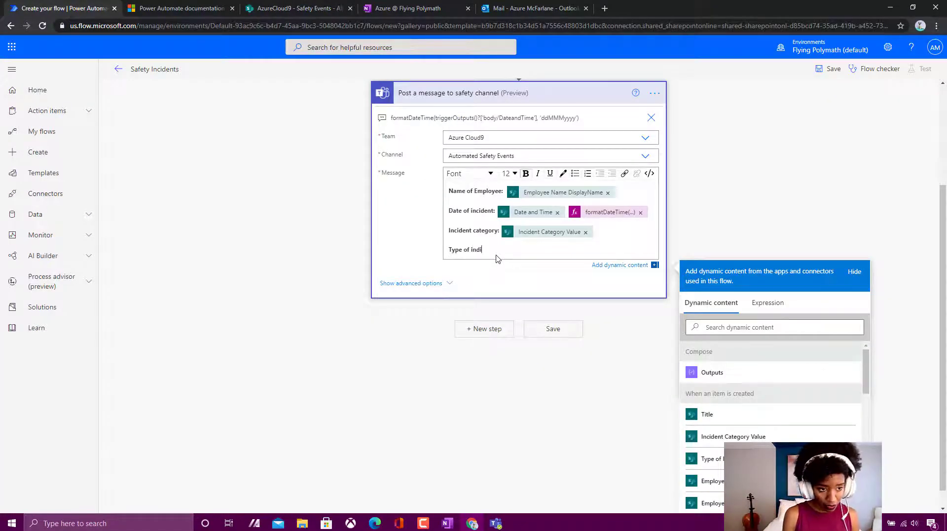
pyautogui.write('e of incident:')
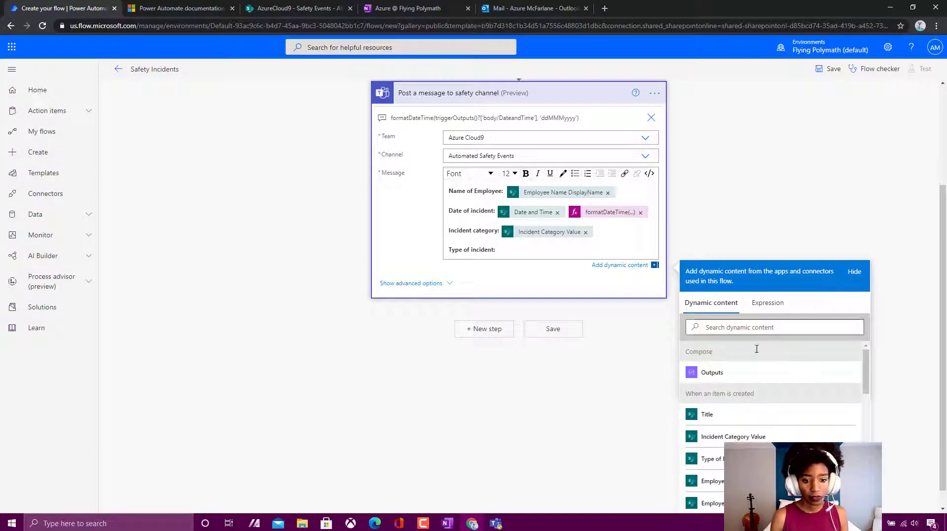
# Insert the trigger's Type of Incident Value after its label, and add the label "Description:" on a new line of the Teams message.
pyautogui.click(711, 458)
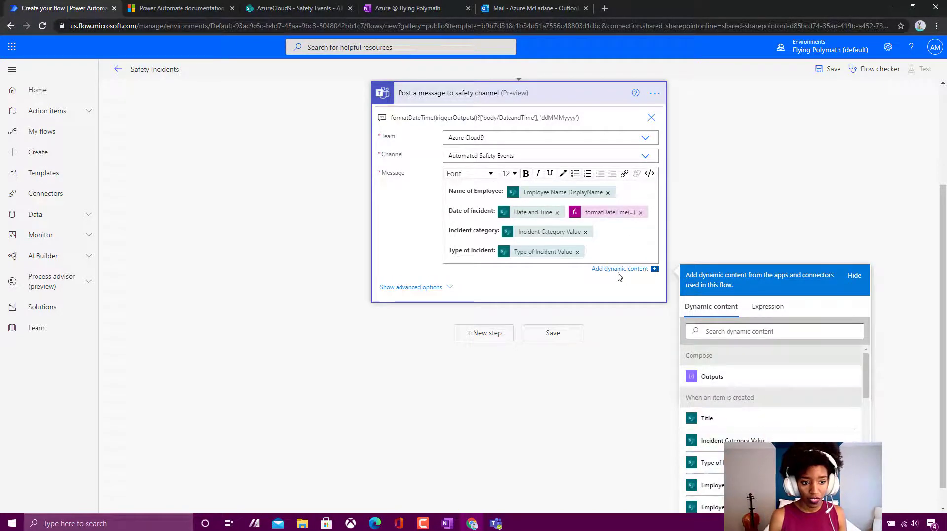
pyautogui.press('Return')
pyautogui.write('D')
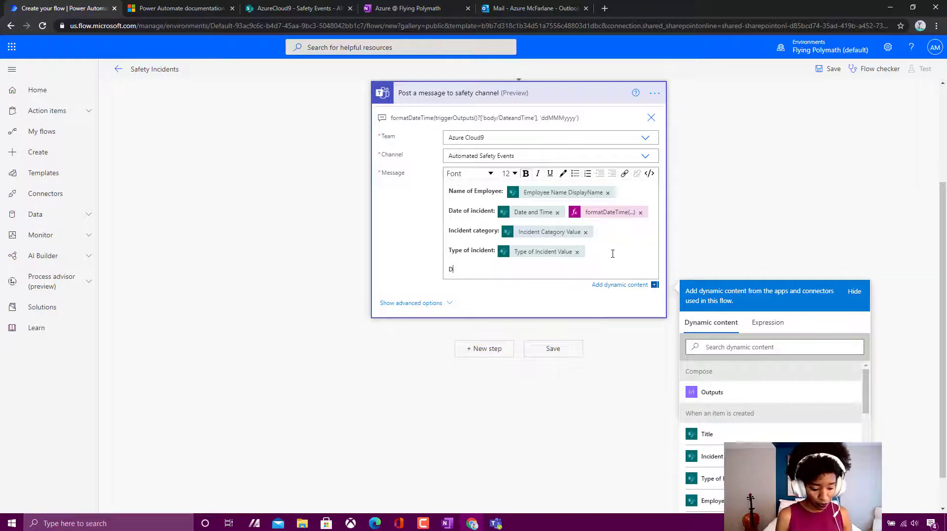
pyautogui.write('escription')
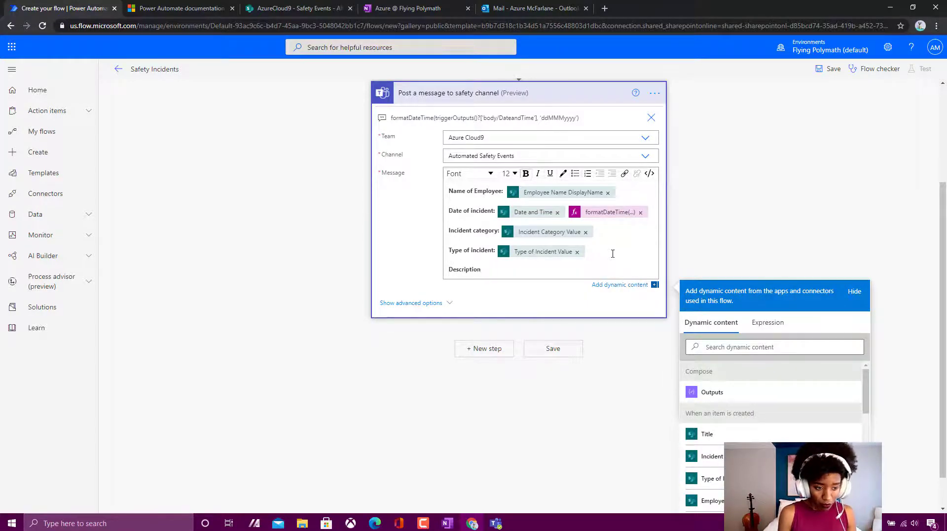
pyautogui.write(':')
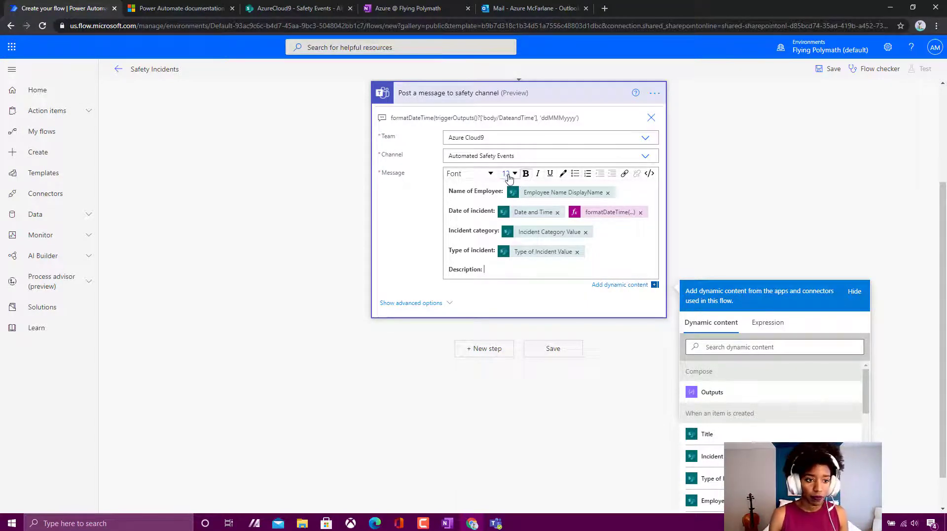
# Find the trigger's Description among the dynamic content and insert it after the "Description:" label.
pyautogui.scroll(1, 520, 179)
pyautogui.click(768, 395)
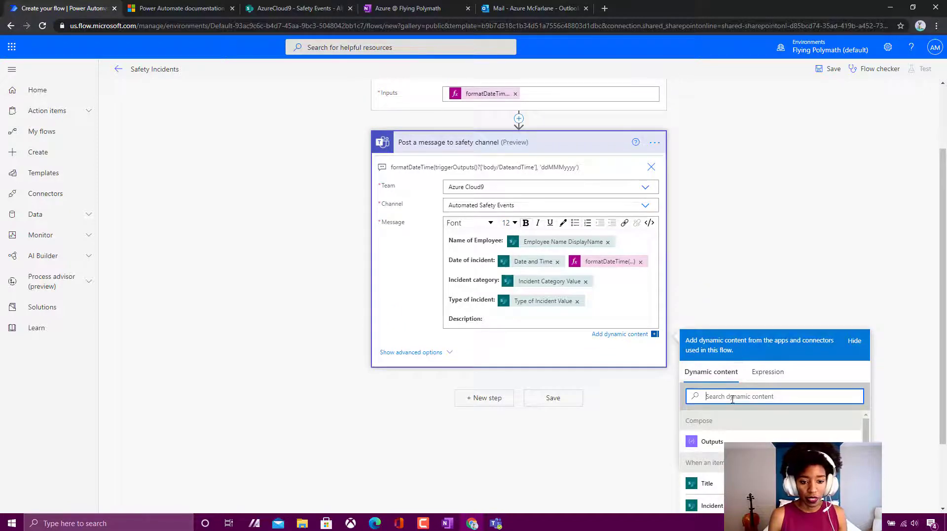
pyautogui.scroll(-2, 768, 395)
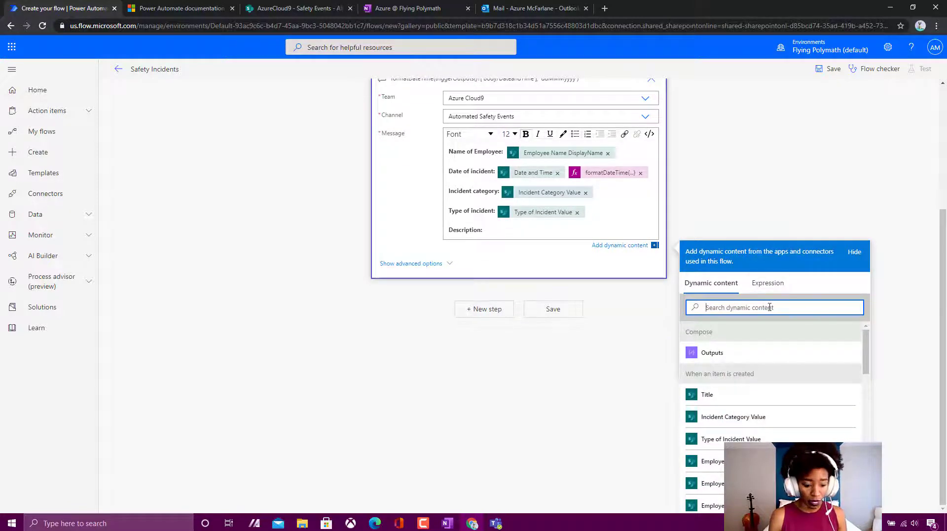
pyautogui.write('ds')
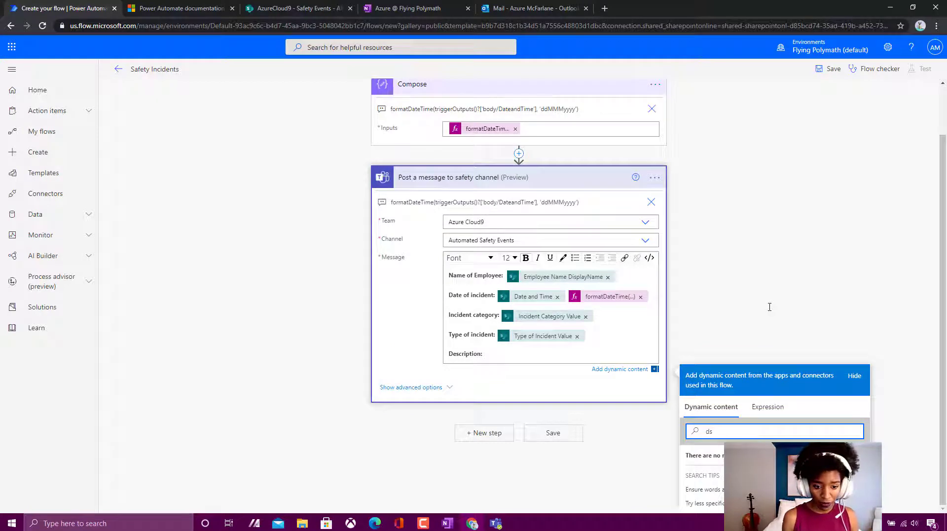
pyautogui.press('BackSpace')
pyautogui.write('e')
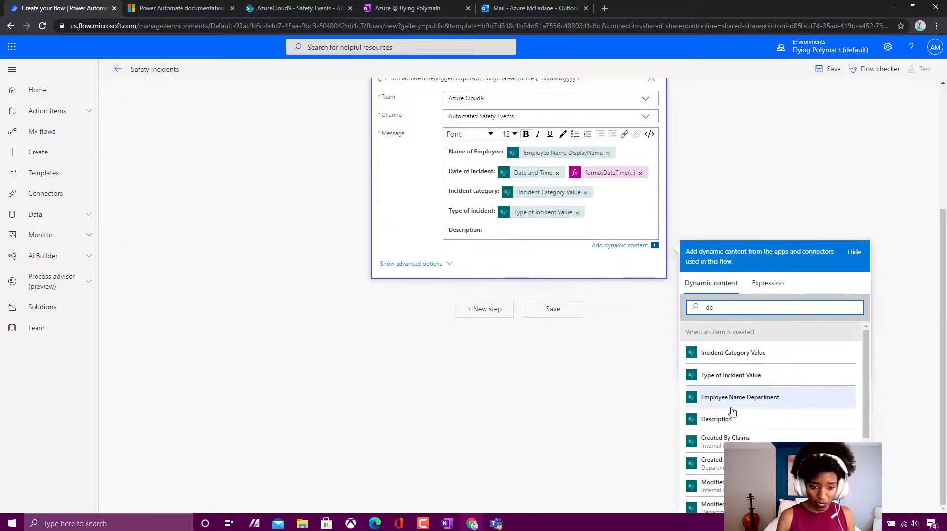
pyautogui.scroll(-1, 823, 410)
pyautogui.click(740, 375)
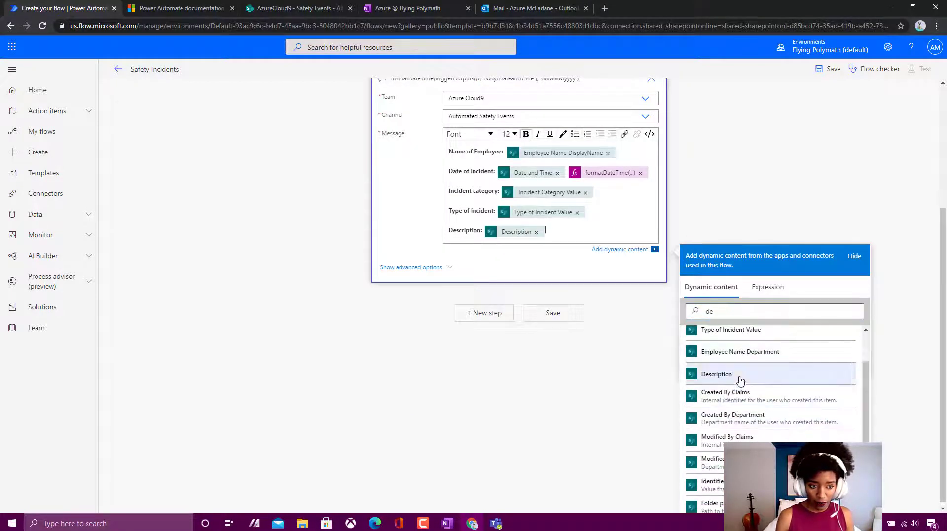
pyautogui.click(759, 206)
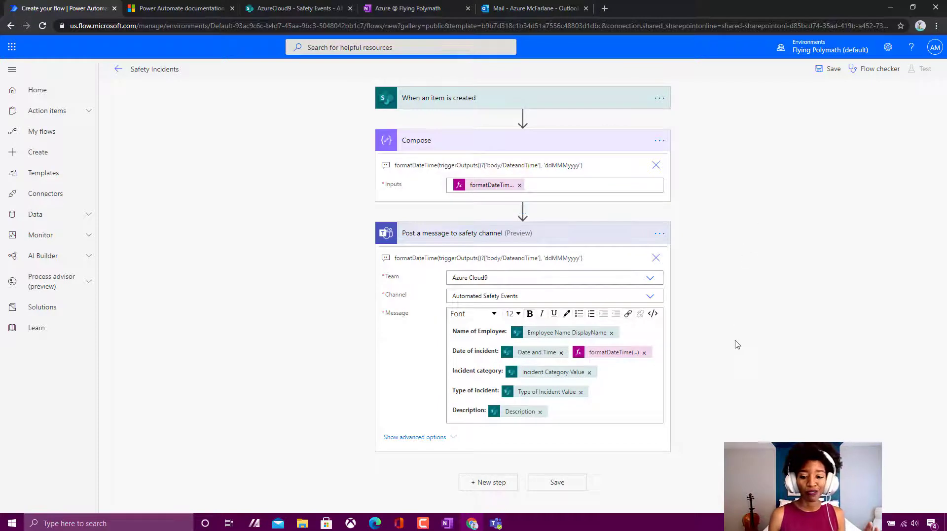
# Save the Safety Incidents flow and start a manual test of it.
pyautogui.click(585, 486)
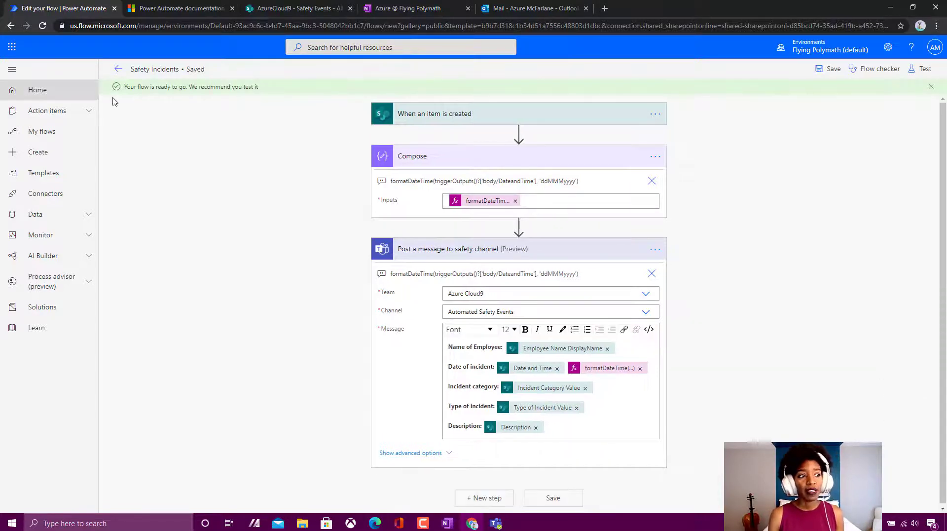
pyautogui.click(916, 70)
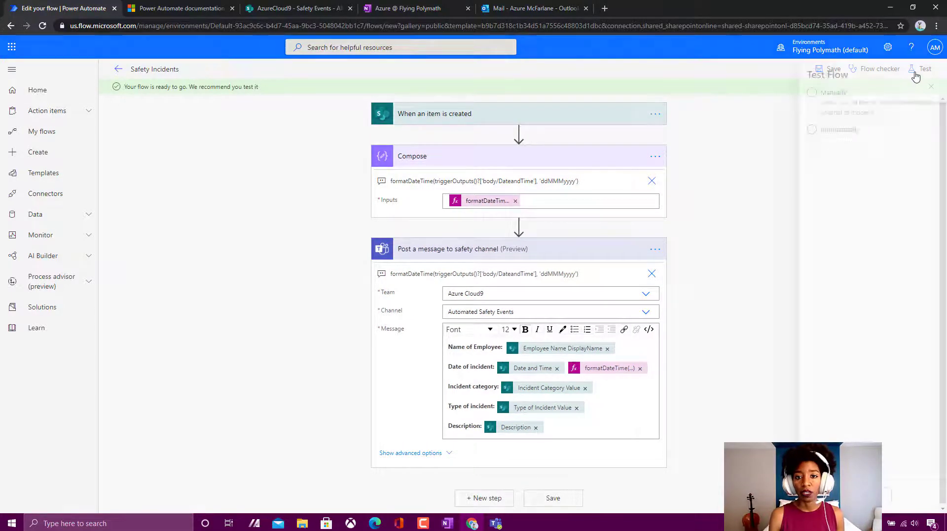
pyautogui.click(895, 108)
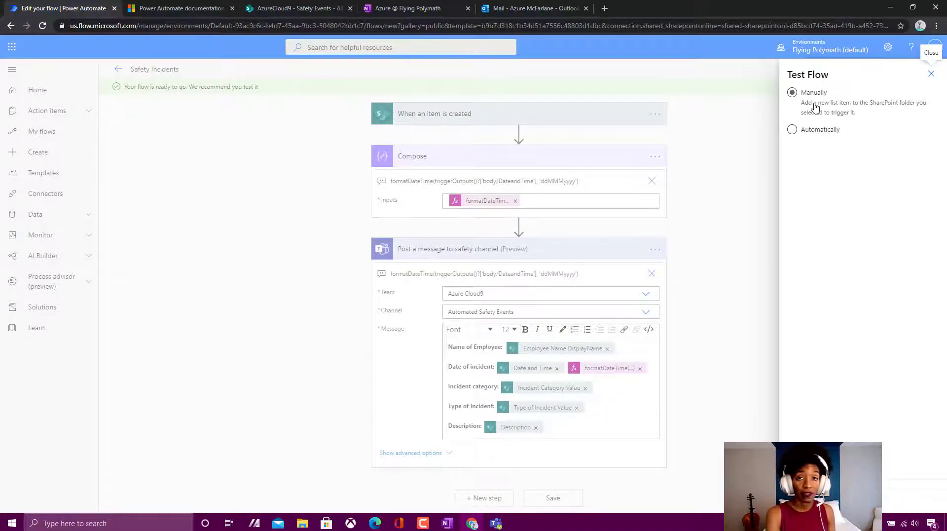
pyautogui.click(805, 132)
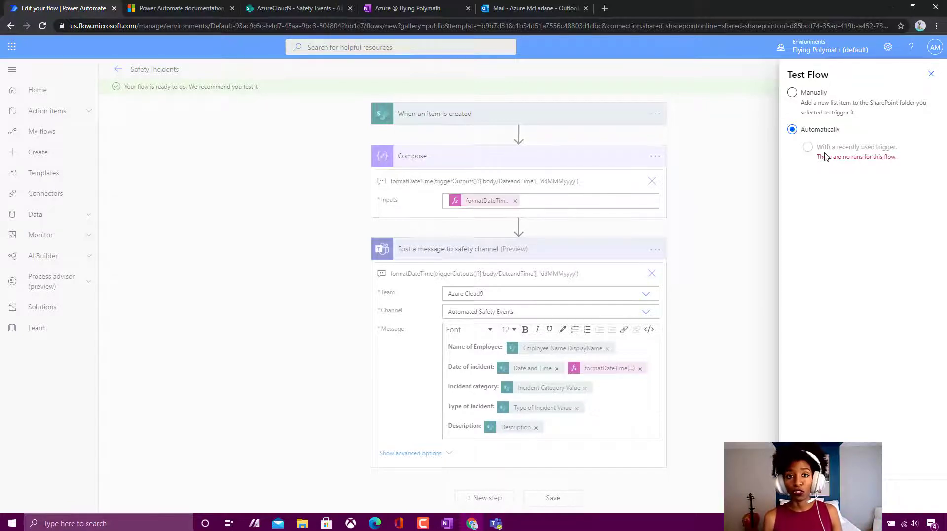
pyautogui.click(799, 92)
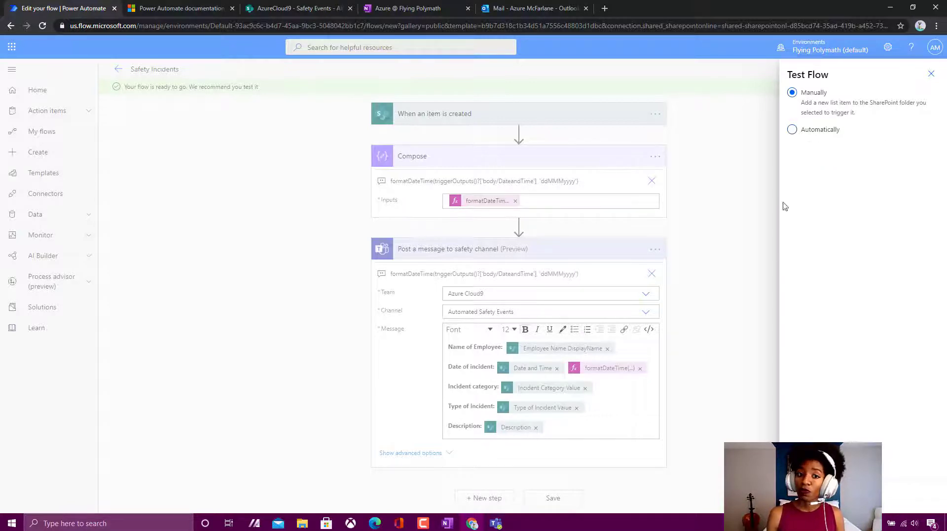
pyautogui.click(806, 498)
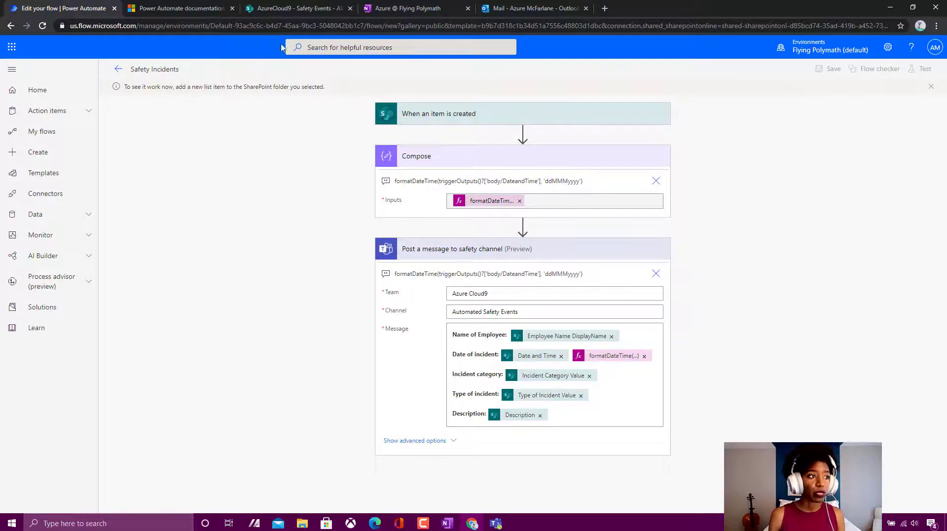
# Start a new Safety Events item in SharePoint with incident category Injury or Illness and type of incident Chemical Hazard.
pyautogui.click(299, 7)
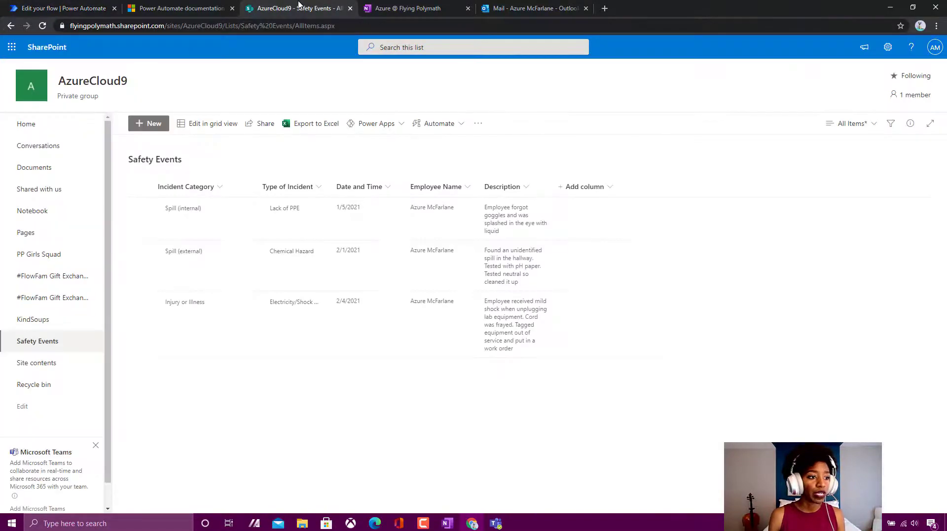
pyautogui.click(159, 123)
pyautogui.click(602, 169)
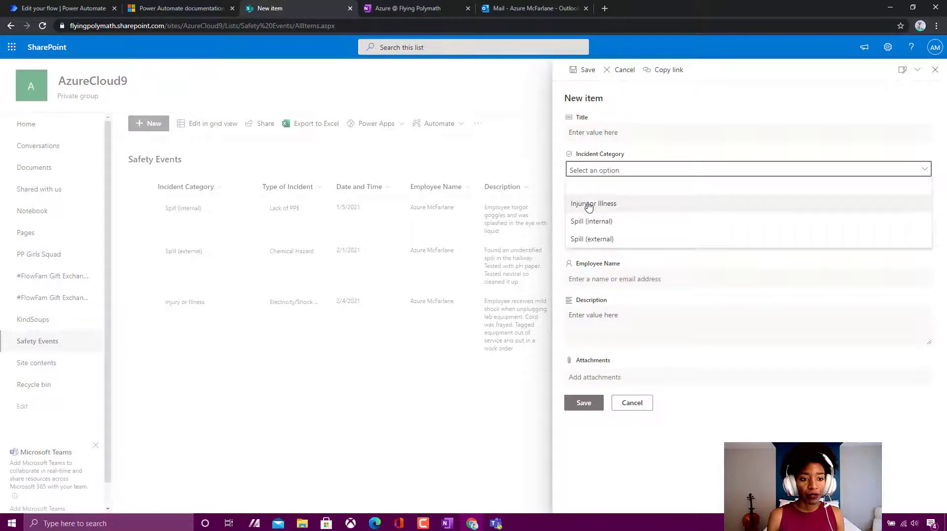
pyautogui.click(589, 206)
pyautogui.click(594, 209)
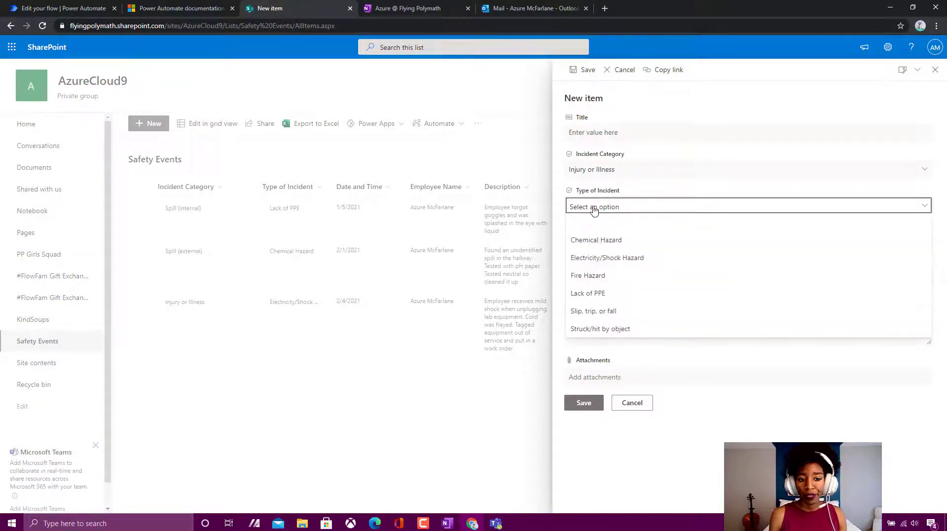
pyautogui.click(599, 239)
# Set the new item's date to 2/16/2021 and fill in the employee's name.
pyautogui.click(600, 242)
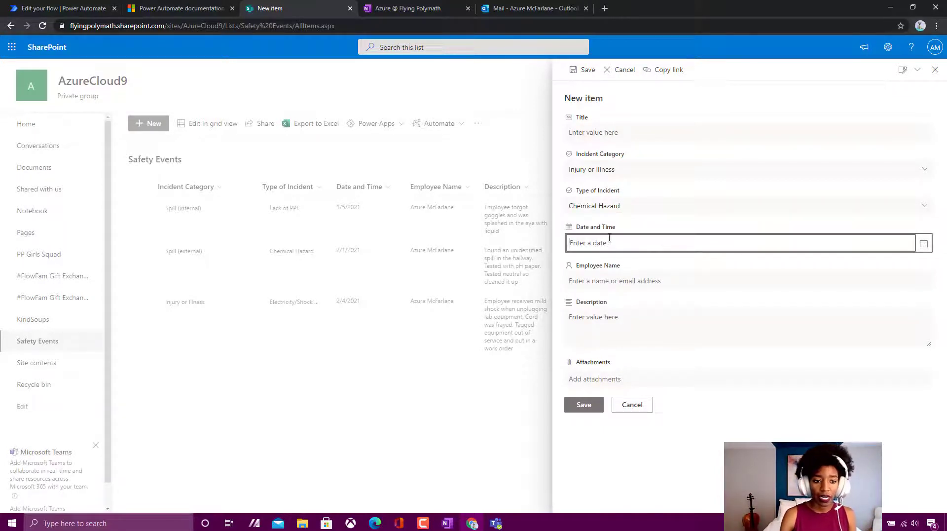
pyautogui.click(923, 242)
pyautogui.click(599, 305)
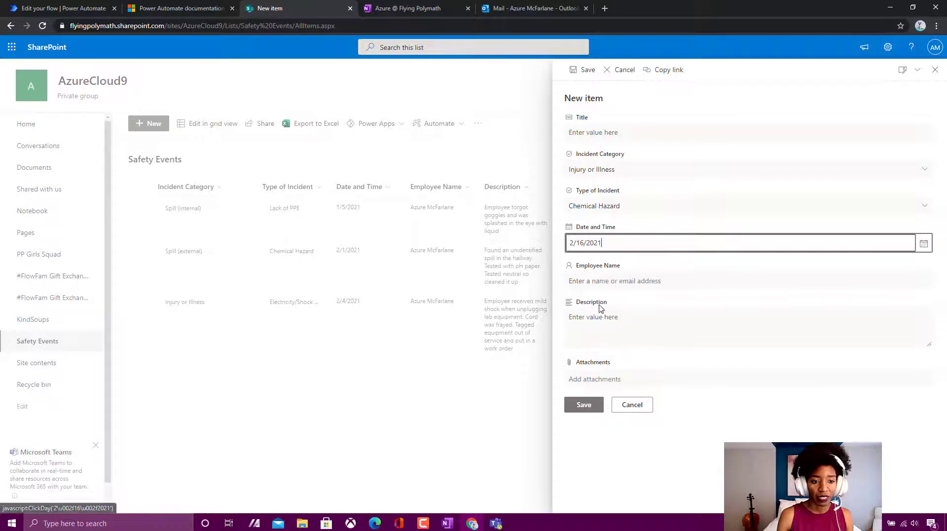
pyautogui.click(613, 280)
pyautogui.write('Azure')
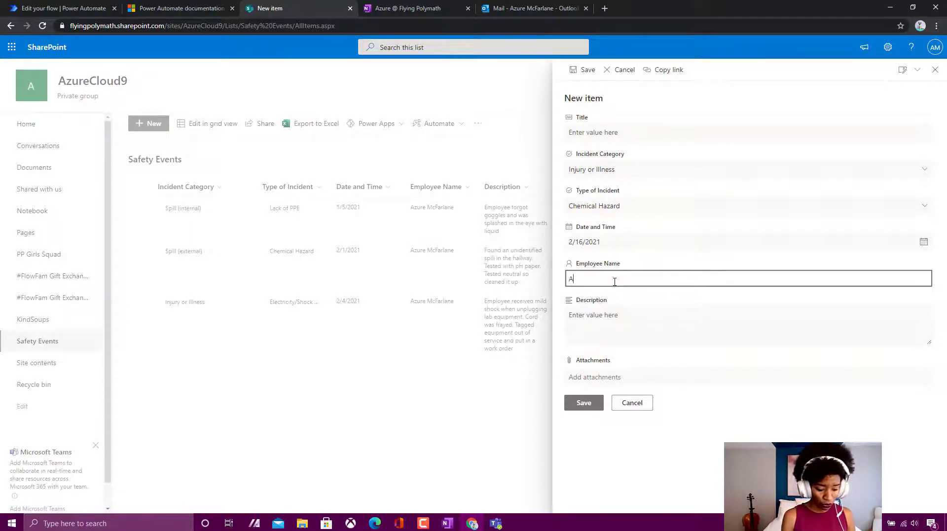
pyautogui.click(606, 298)
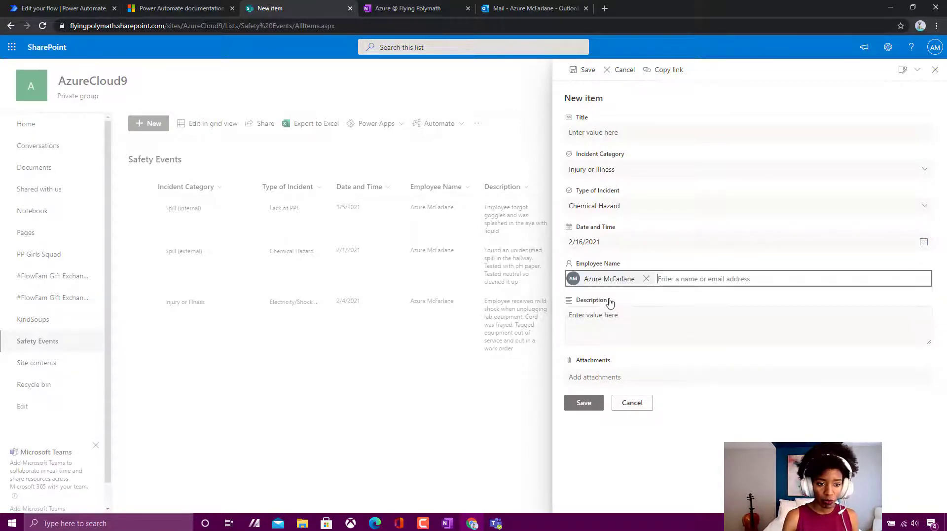
# Enter the description "Employee burned themselved with acetic acid" and save the new item.
pyautogui.click(612, 316)
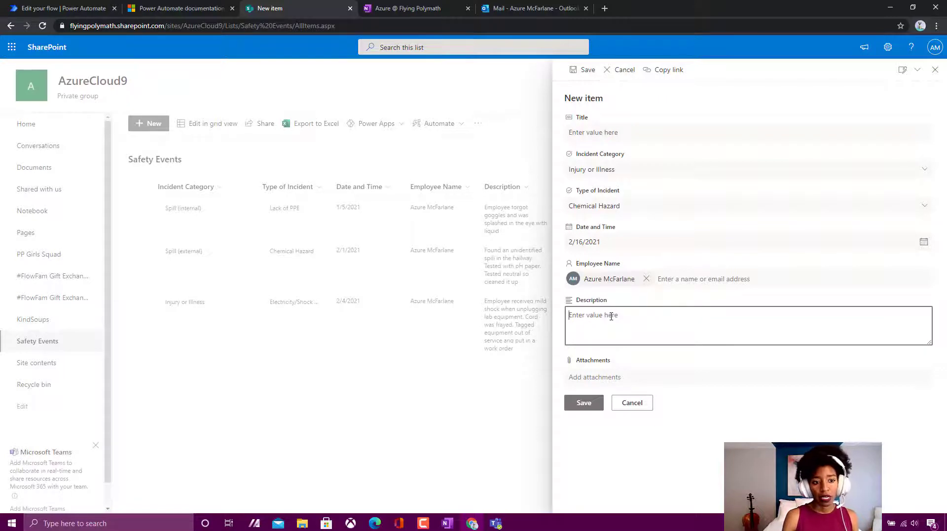
pyautogui.write('Emp')
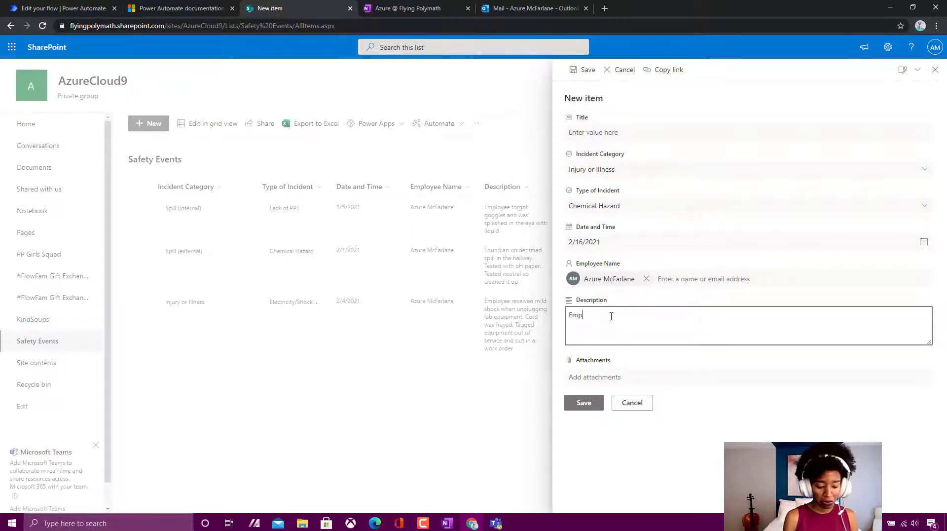
pyautogui.write('loyee sp')
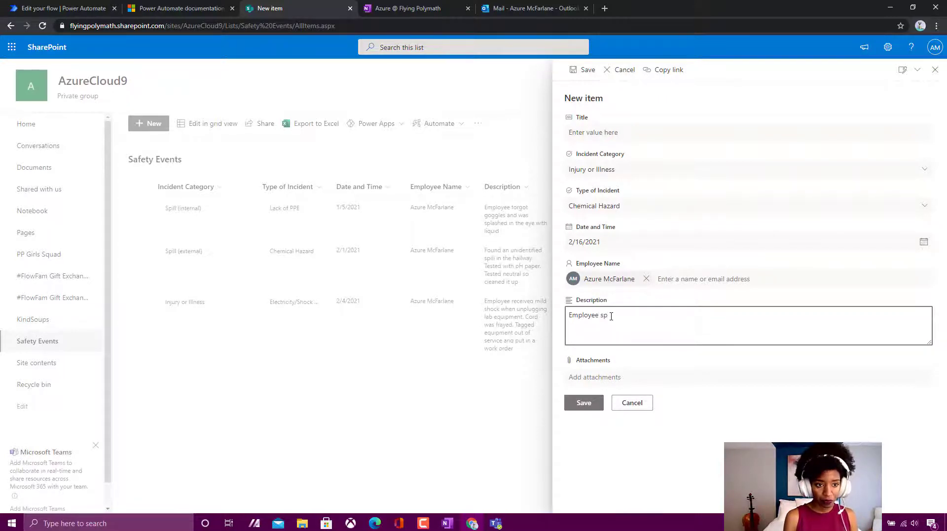
pyautogui.press('BackSpace')
pyautogui.press('BackSpace')
pyautogui.write('burne')
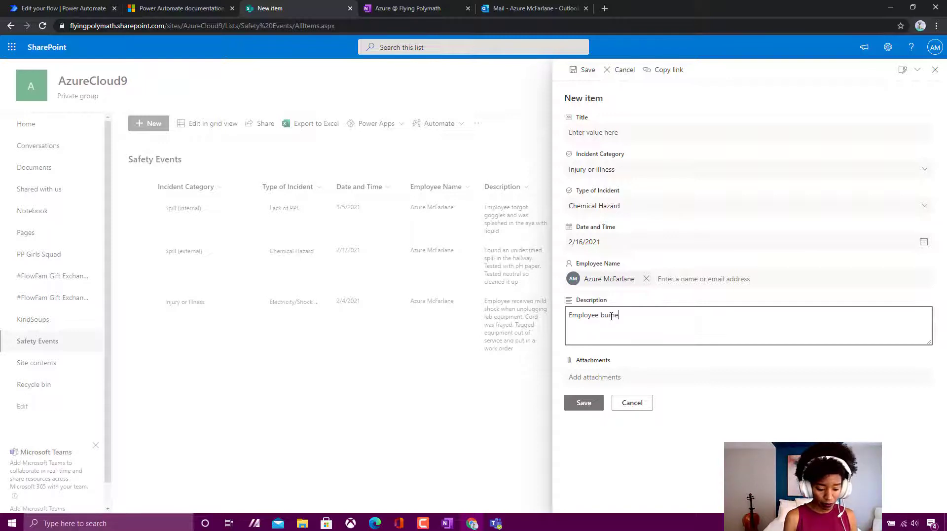
pyautogui.write('d themselved')
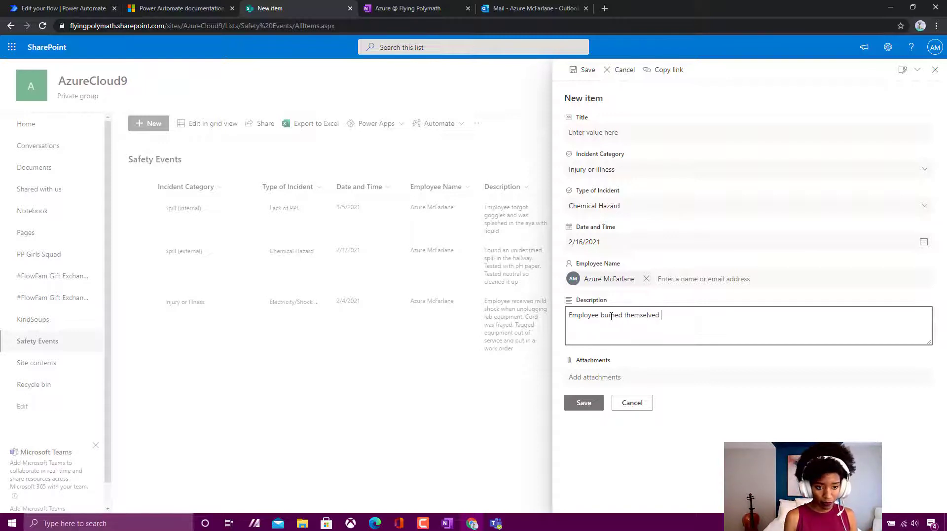
pyautogui.write(' with h')
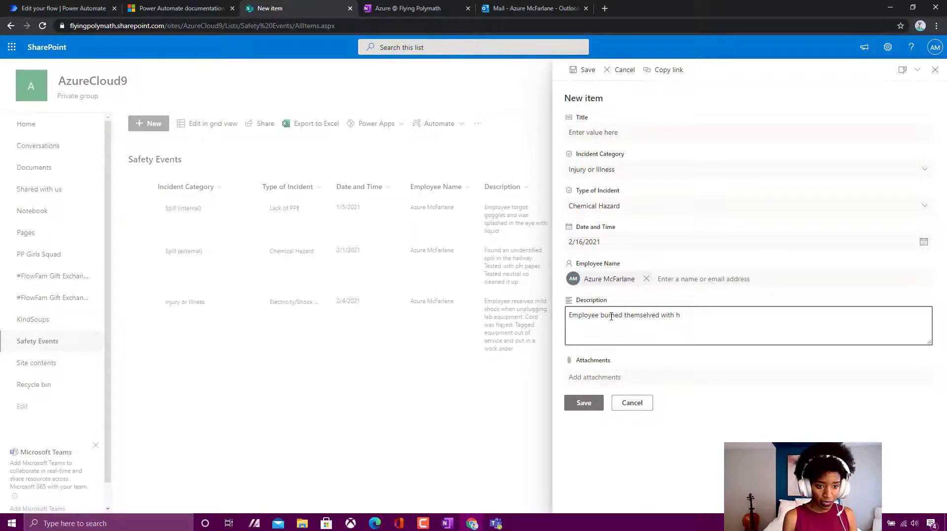
pyautogui.press('BackSpace')
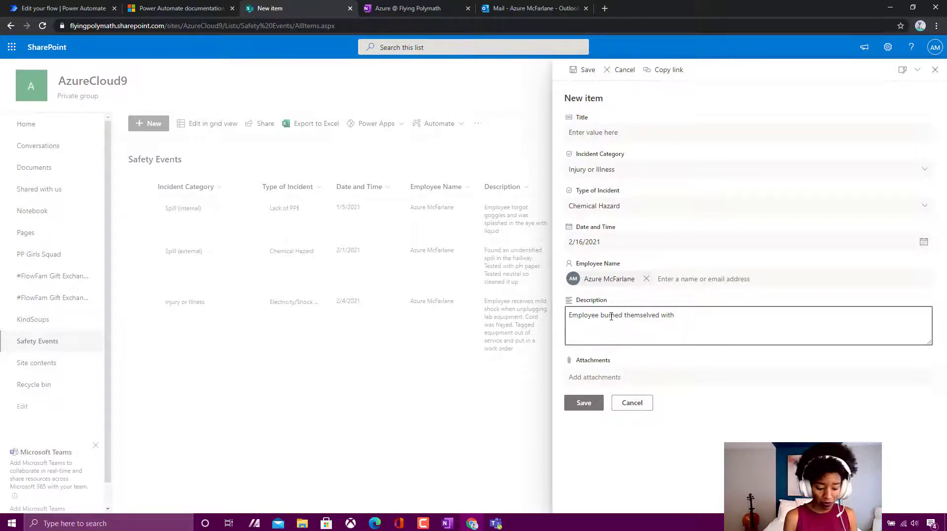
pyautogui.write('acetic a')
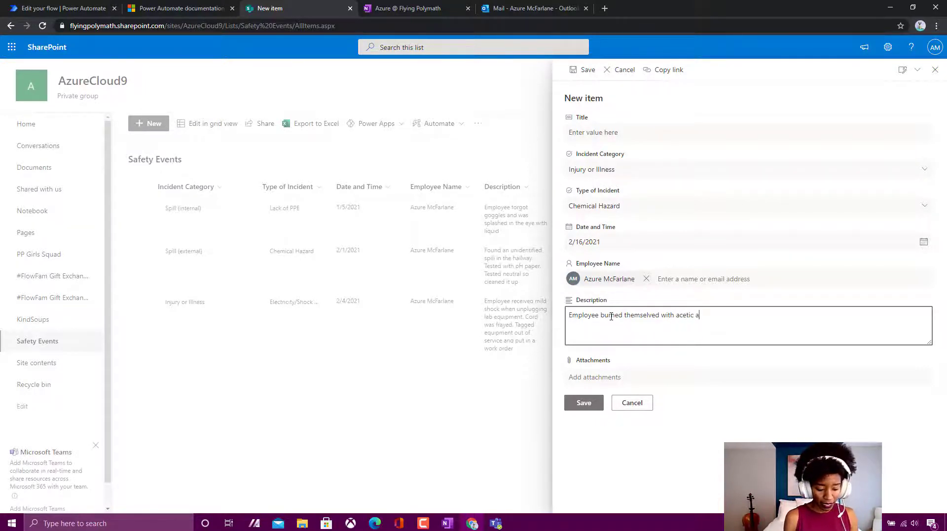
pyautogui.write('cid')
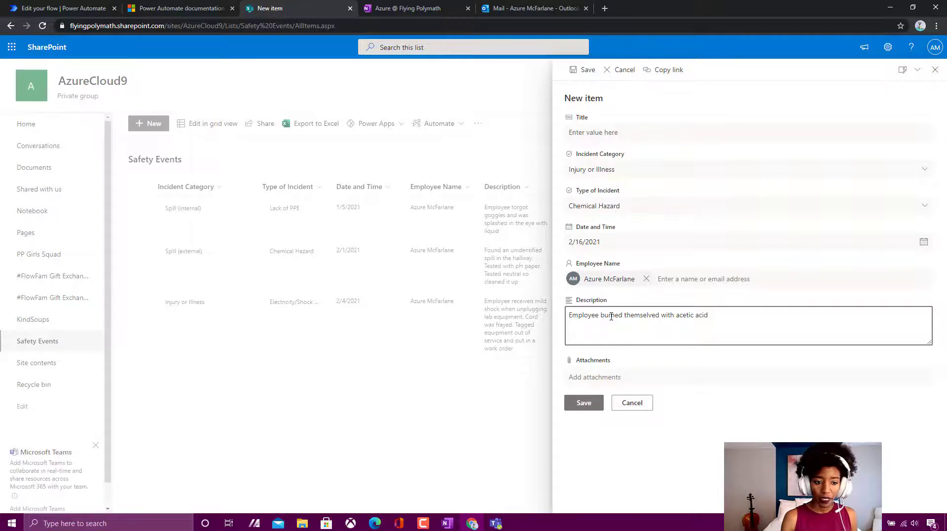
pyautogui.click(592, 402)
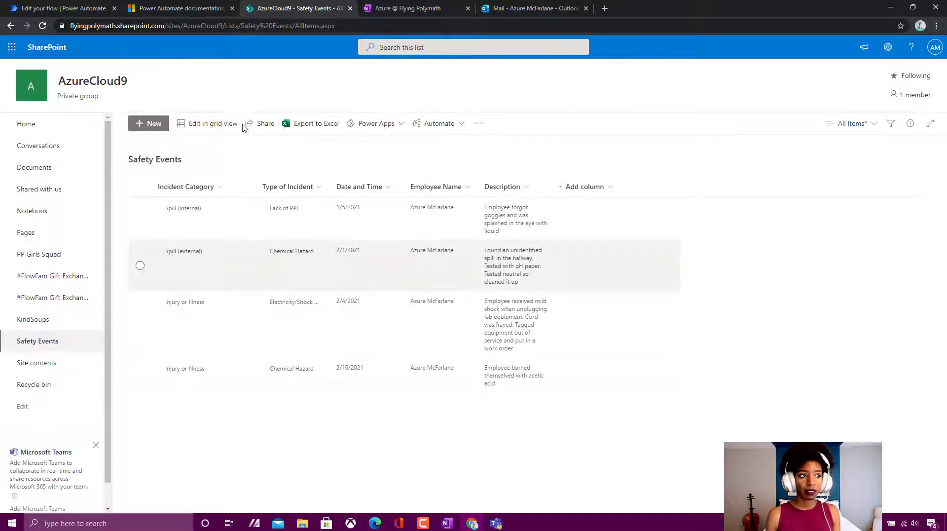
# Return to the flow's test run in Power Automate and examine the details of the When an item is created trigger.
pyautogui.hotkey('ctrl', '1')
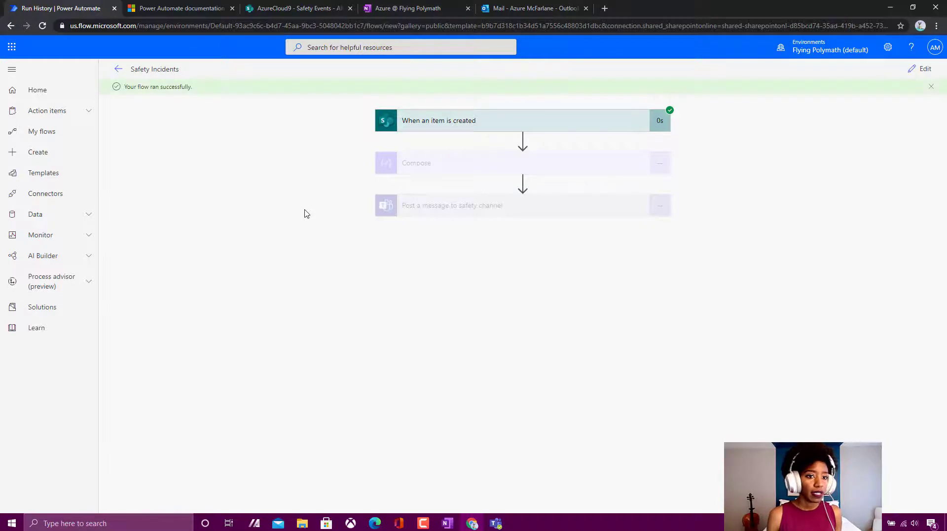
pyautogui.click(495, 130)
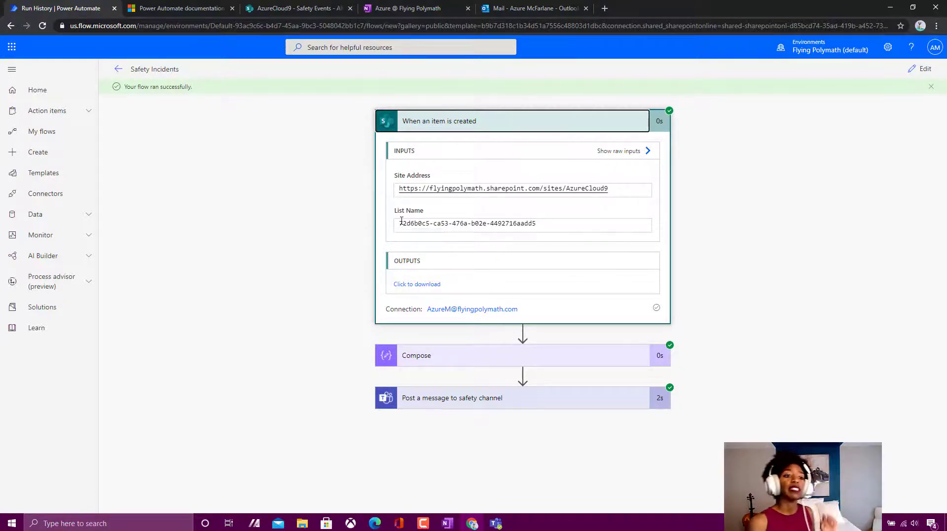
# Examine the inputs and outputs of the Compose action in the flow's test run.
pyautogui.click(493, 120)
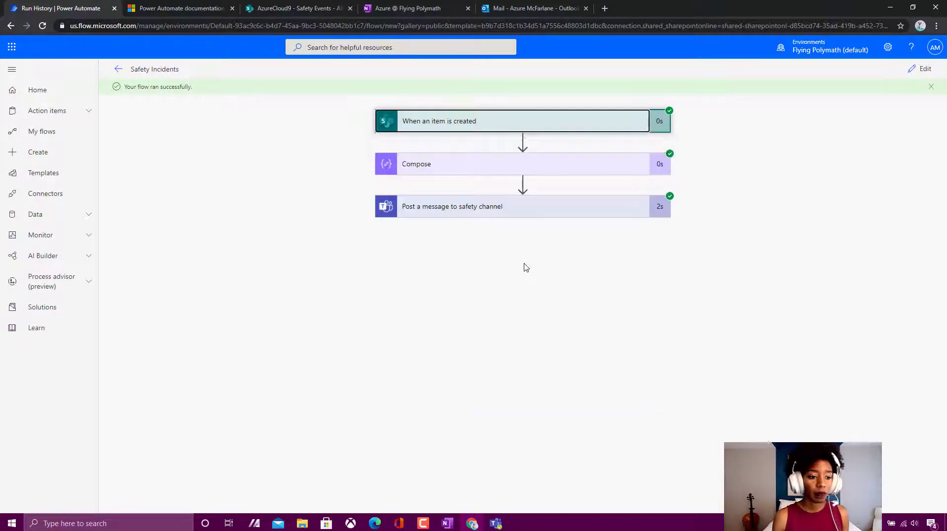
pyautogui.click(548, 163)
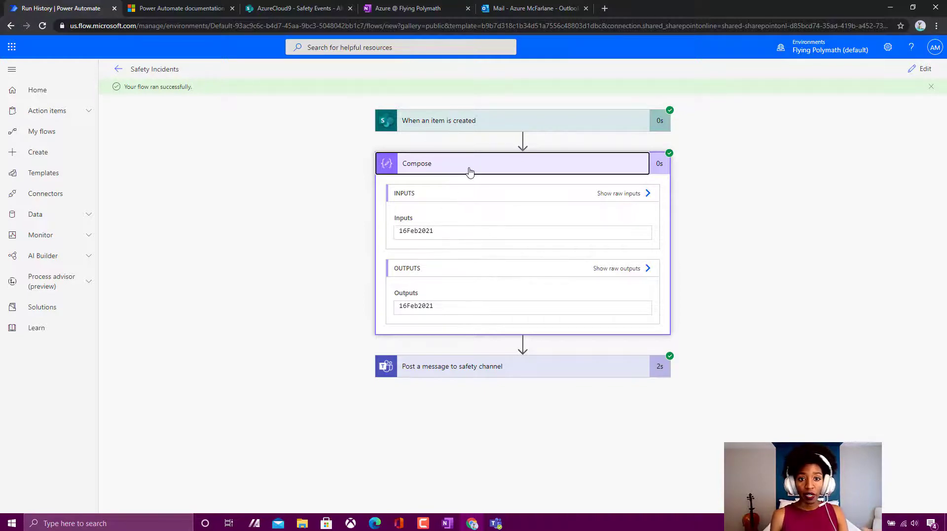
pyautogui.moveTo(432, 232); pyautogui.dragTo(394, 234)
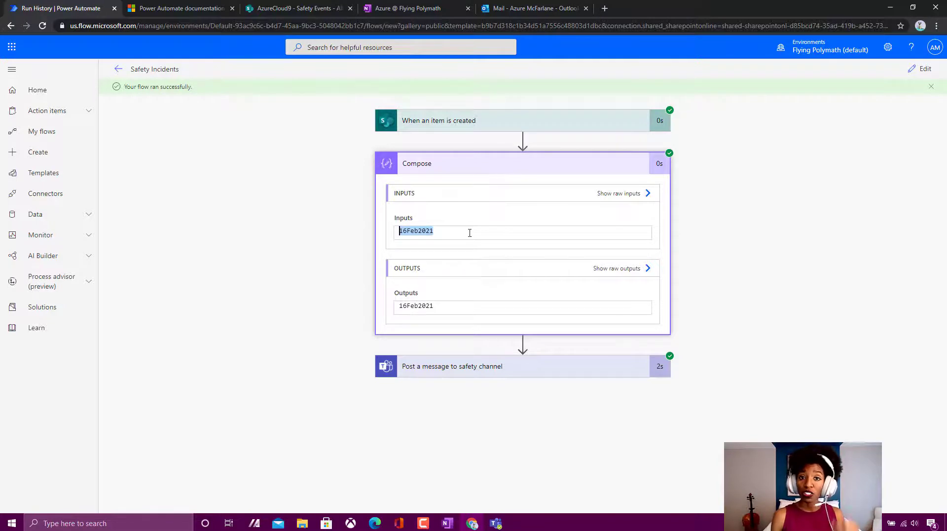
pyautogui.click(478, 168)
# Review the team, channel and message inputs of the Post a message to safety channel action.
pyautogui.click(511, 207)
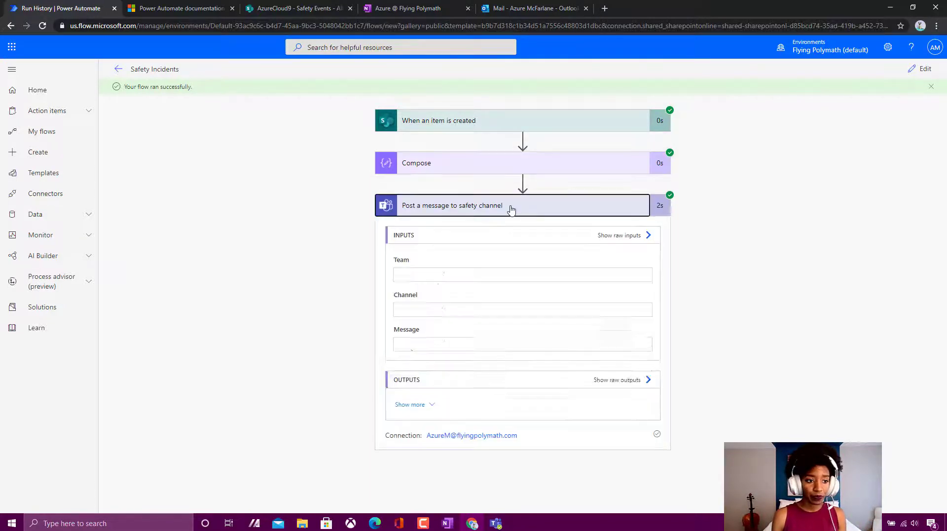
pyautogui.scroll(-1, 649, 373)
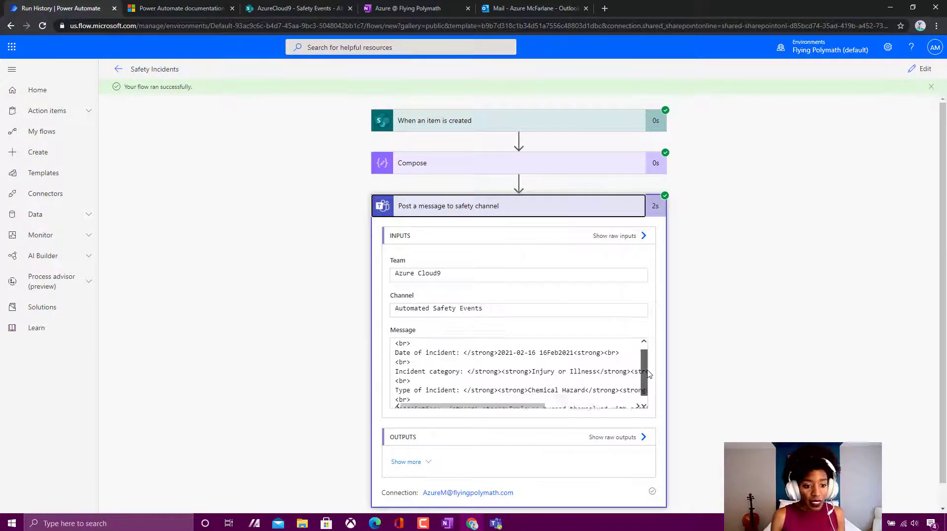
pyautogui.scroll(1, 649, 373)
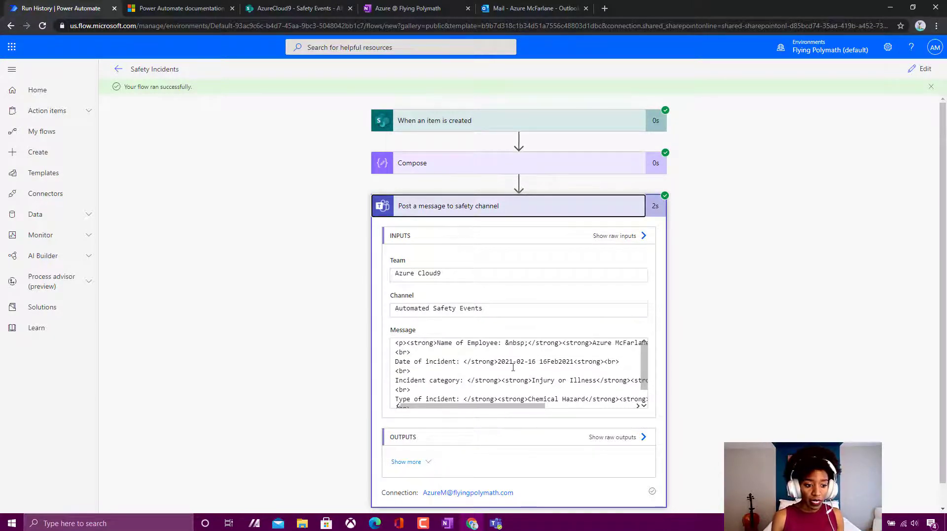
pyautogui.scroll(-1, 548, 373)
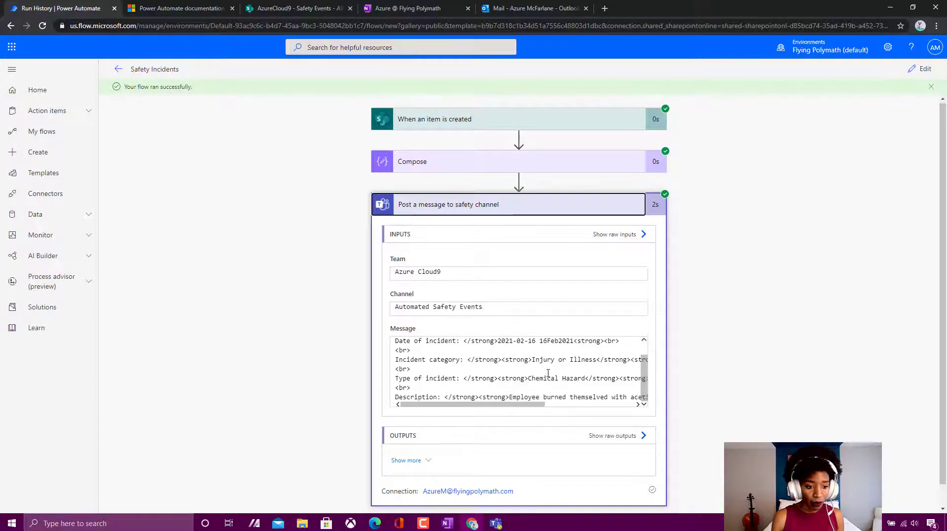
pyautogui.scroll(-1, 548, 373)
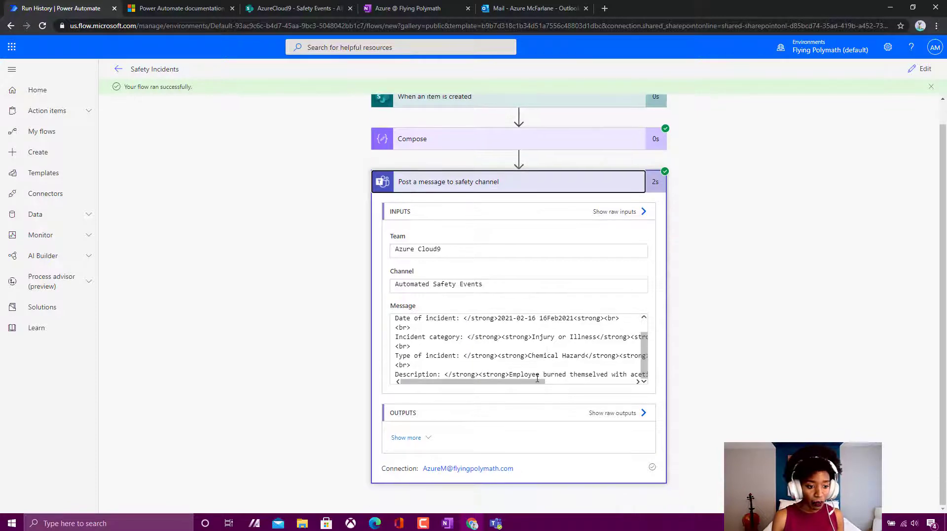
# Switch to Microsoft Teams and compare the two date formats in the newest Automated Safety Events post.
pyautogui.click(503, 525)
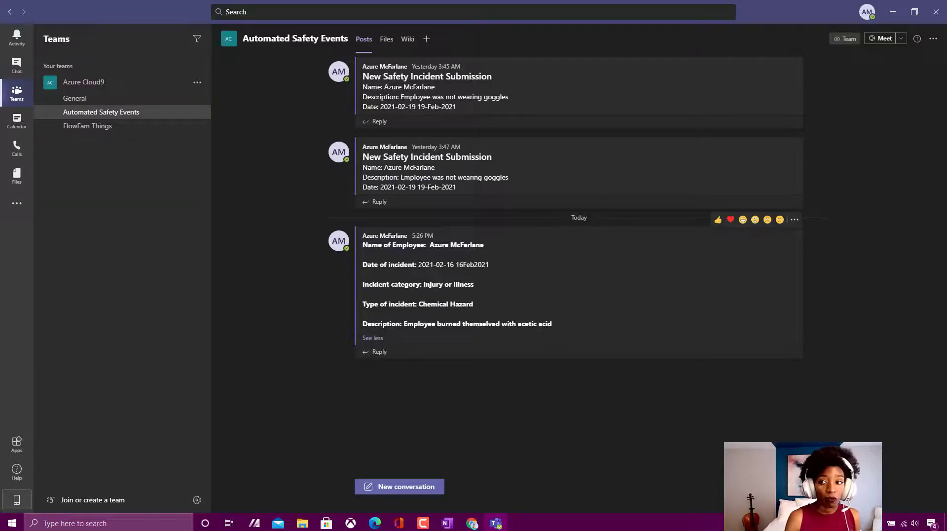
pyautogui.moveTo(419, 265); pyautogui.dragTo(452, 267)
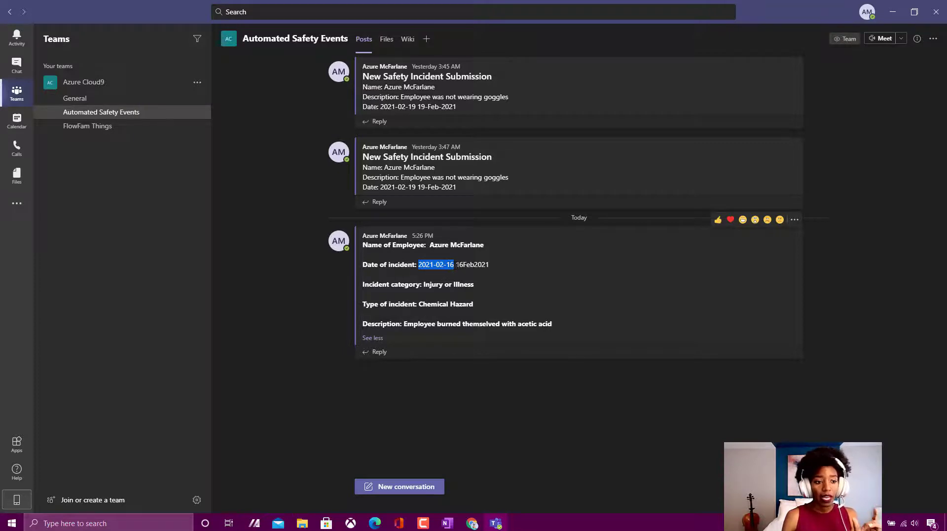
pyautogui.moveTo(458, 265); pyautogui.dragTo(485, 265)
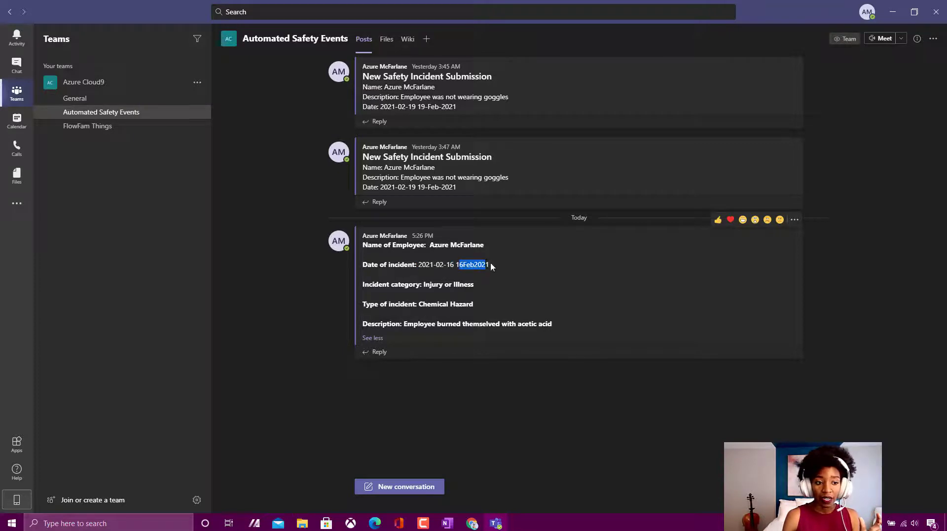